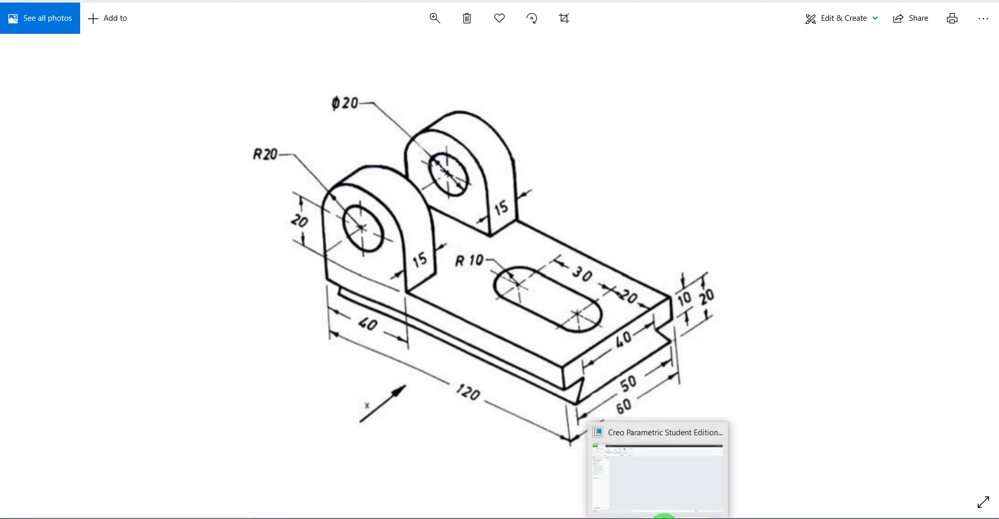
- Switch to Creo Parametric and create a solid part named PART-11 using the mmns_part_solid_abs template
click(664, 517)
click(13, 48)
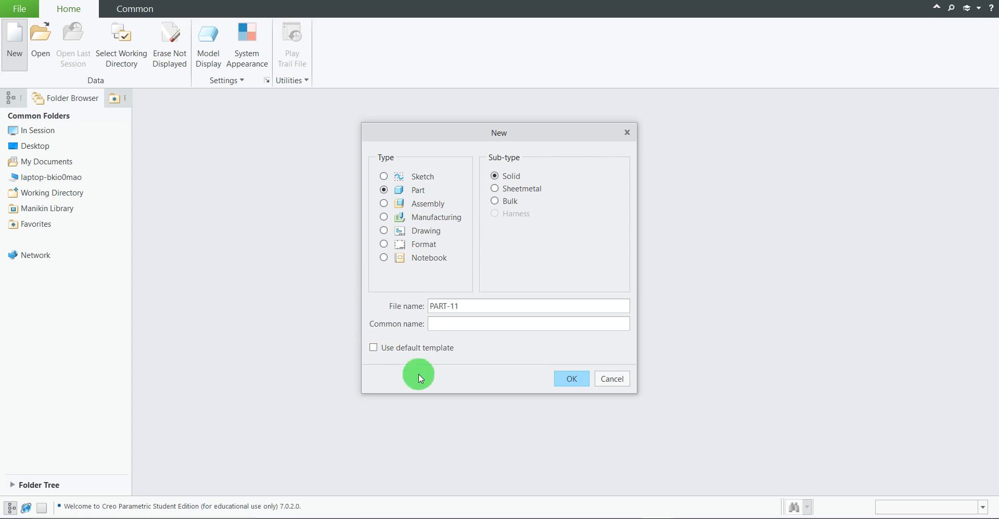
click(575, 380)
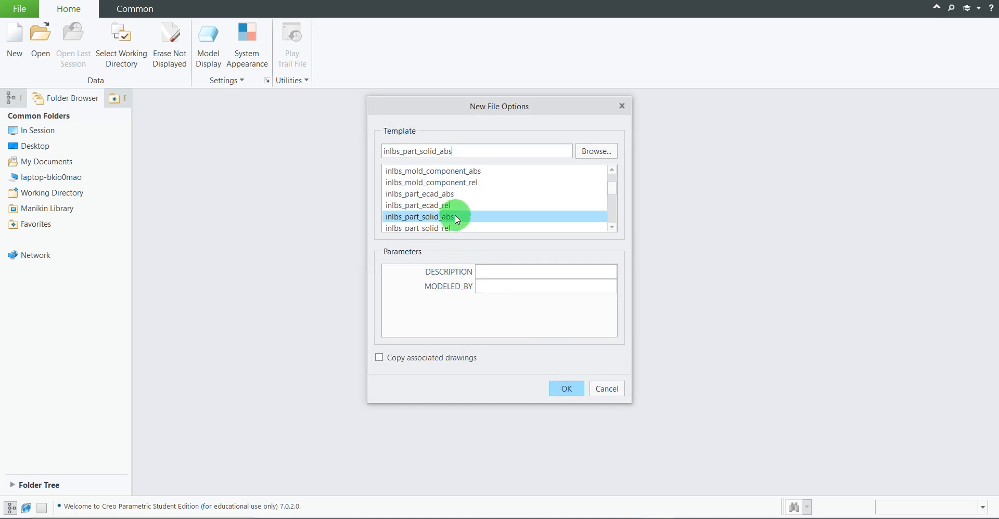
scroll(452, 218, down, 5)
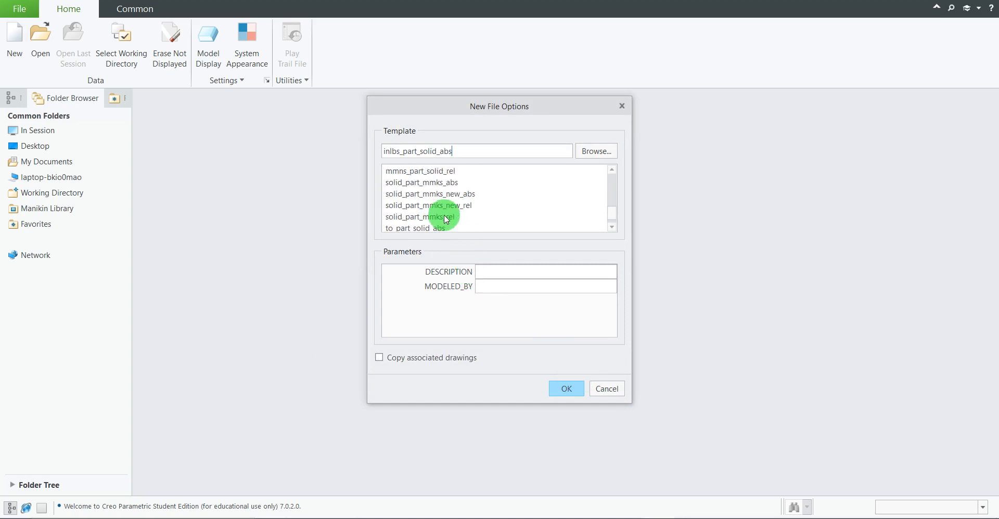
scroll(447, 219, down, 1)
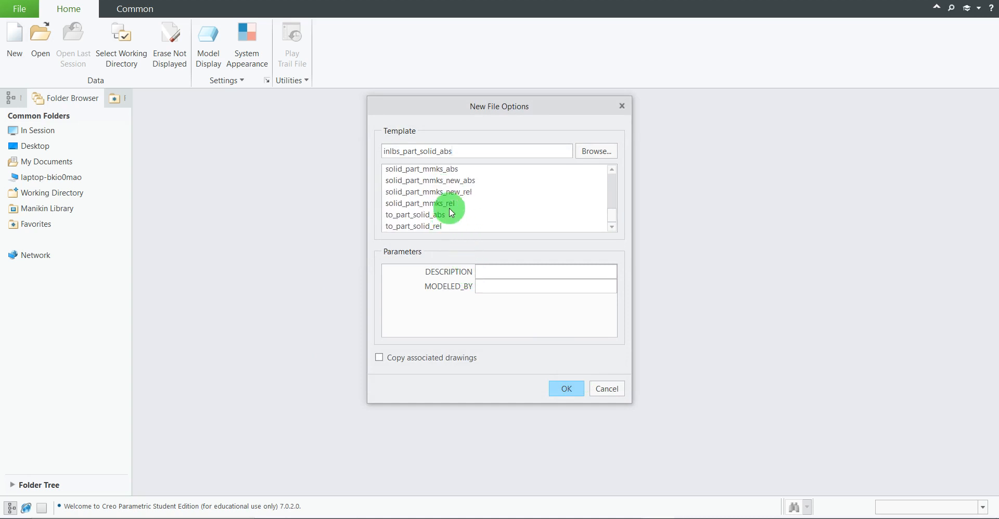
scroll(451, 213, up, 3)
click(426, 181)
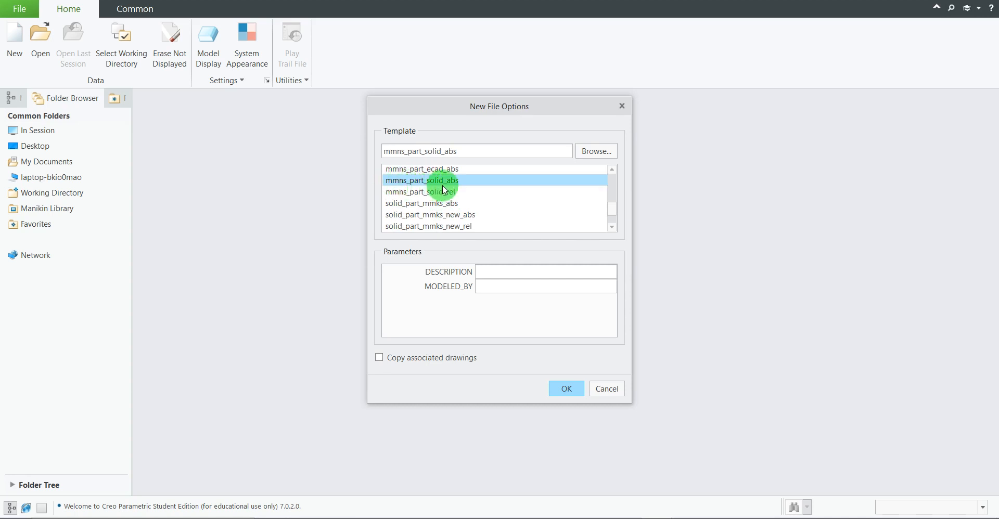
click(572, 388)
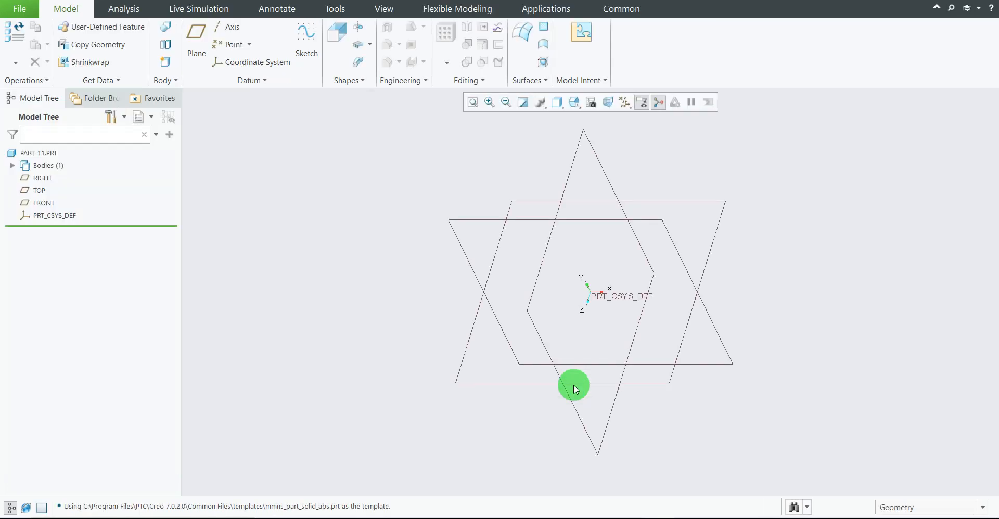
- Start an Extrude sketch on the RIGHT datum plane and orient the view parallel to the sketch plane
click(694, 518)
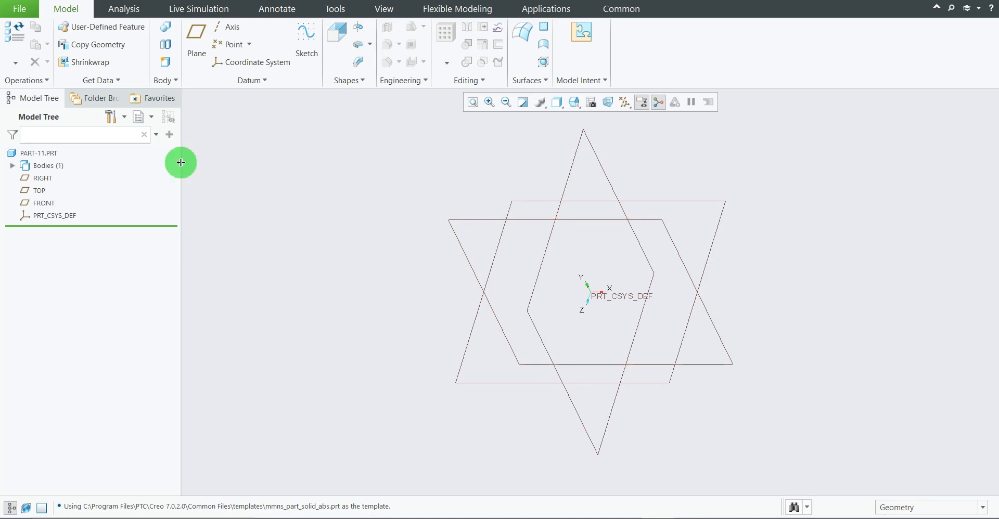
click(40, 181)
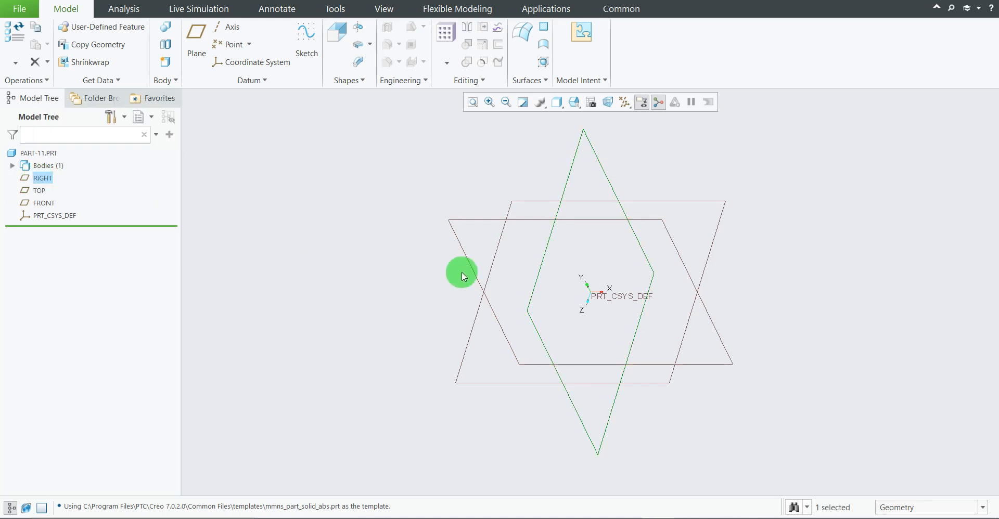
click(341, 32)
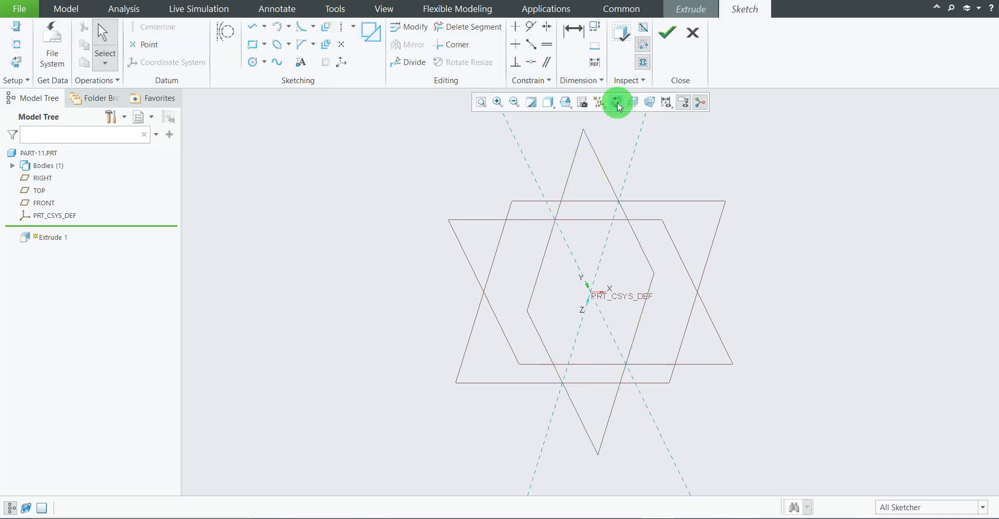
click(617, 102)
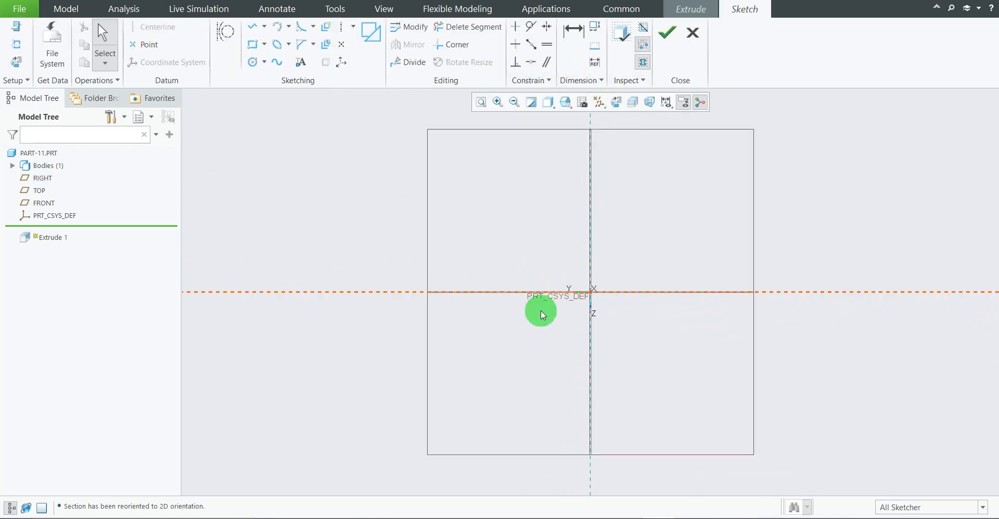
- Sketch a horizontal line about 400 mm long on the horizontal reference, crossing the vertical reference
click(686, 518)
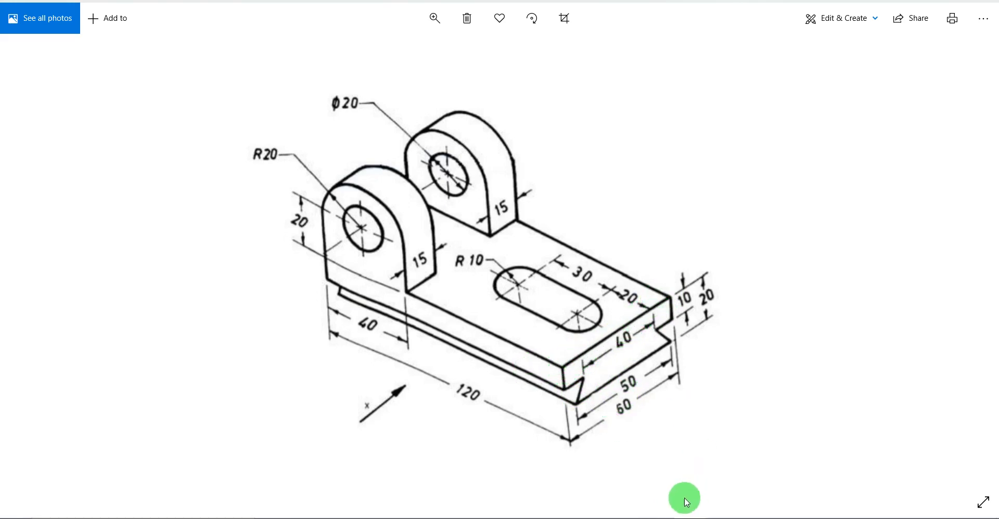
click(663, 517)
click(253, 26)
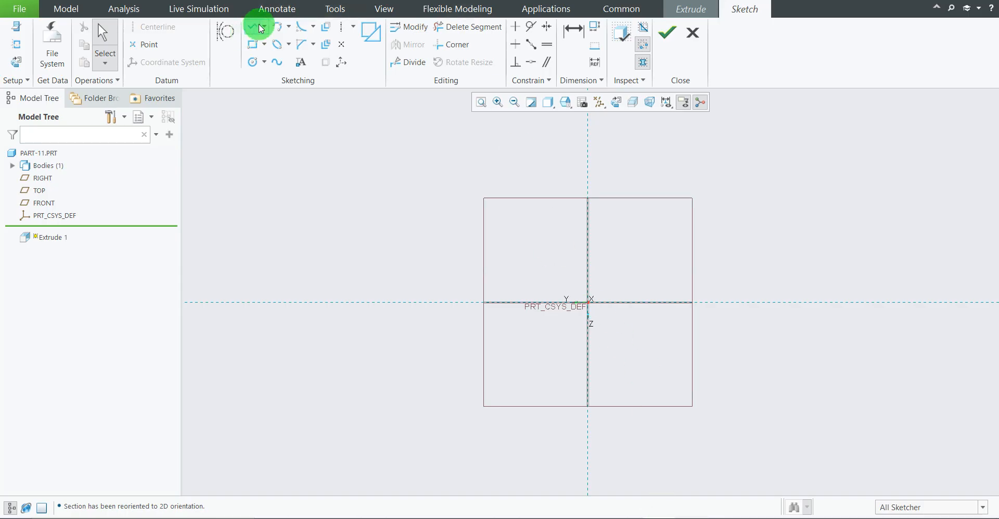
click(502, 307)
click(665, 306)
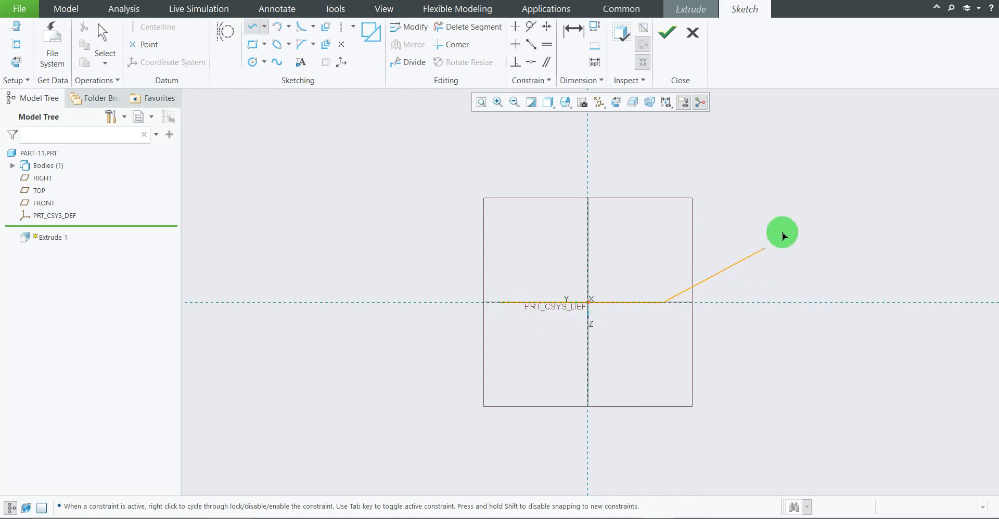
middle_click(783, 222)
middle_click(783, 224)
scroll(566, 317, down, 3)
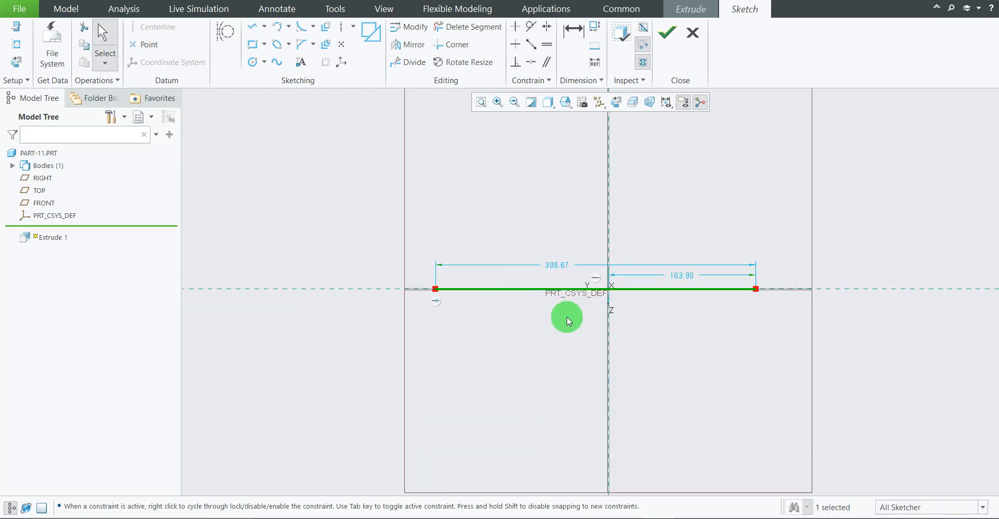
scroll(567, 317, down, 1)
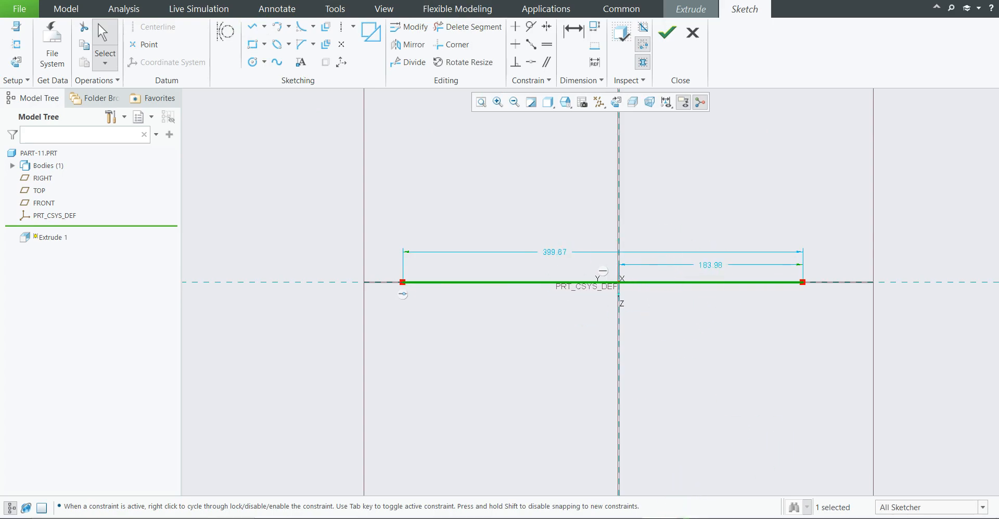
- Set the distance from the vertical reference to the line's right end to 30 mm, checking the reference drawing
click(685, 518)
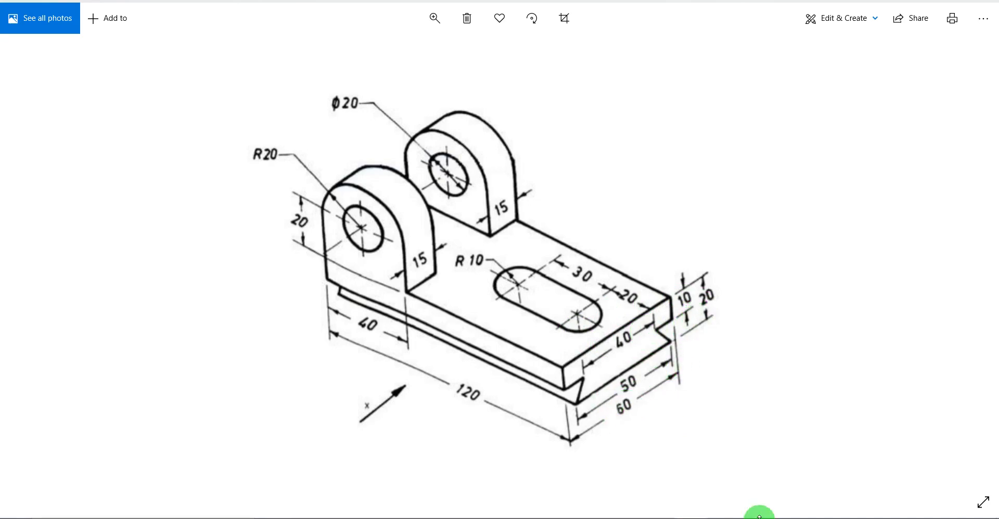
click(661, 518)
scroll(708, 276, down, 1)
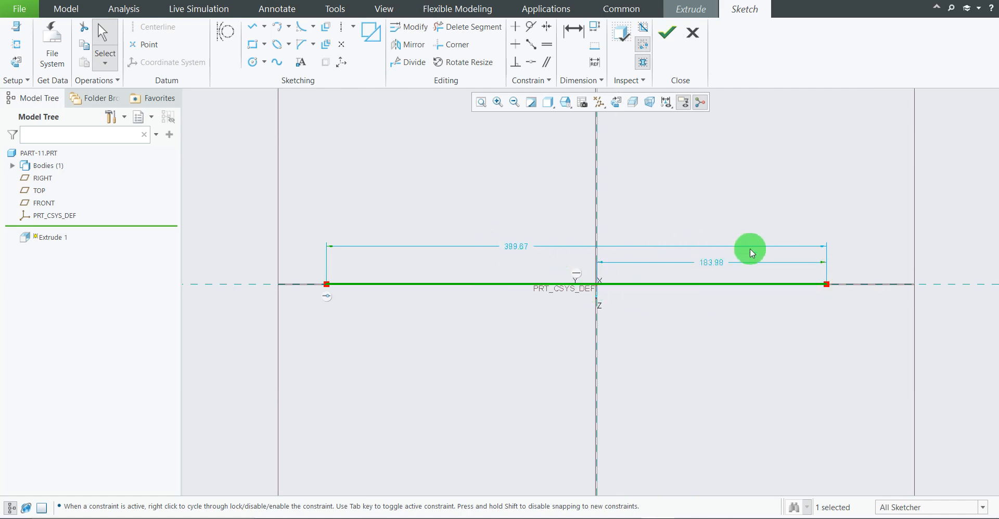
double_click(714, 263)
text(30)
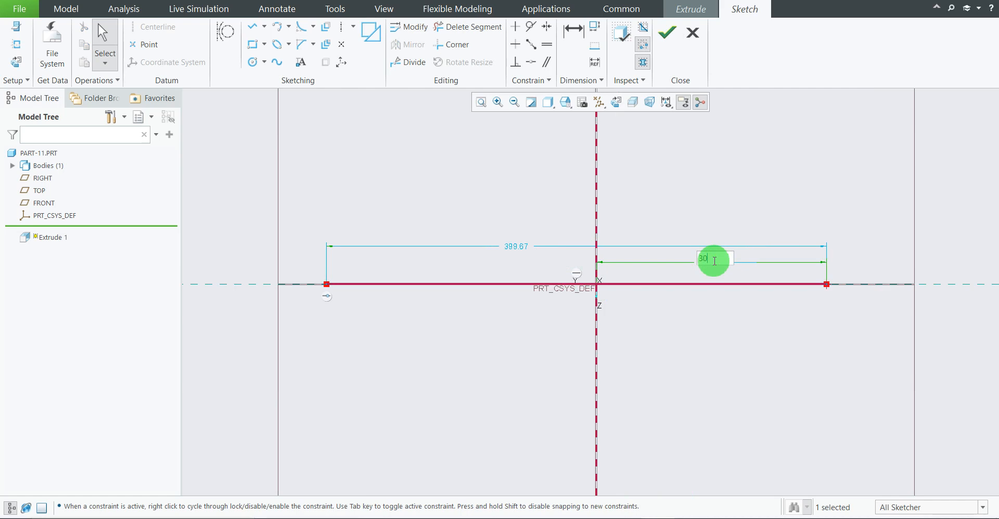
key(Return)
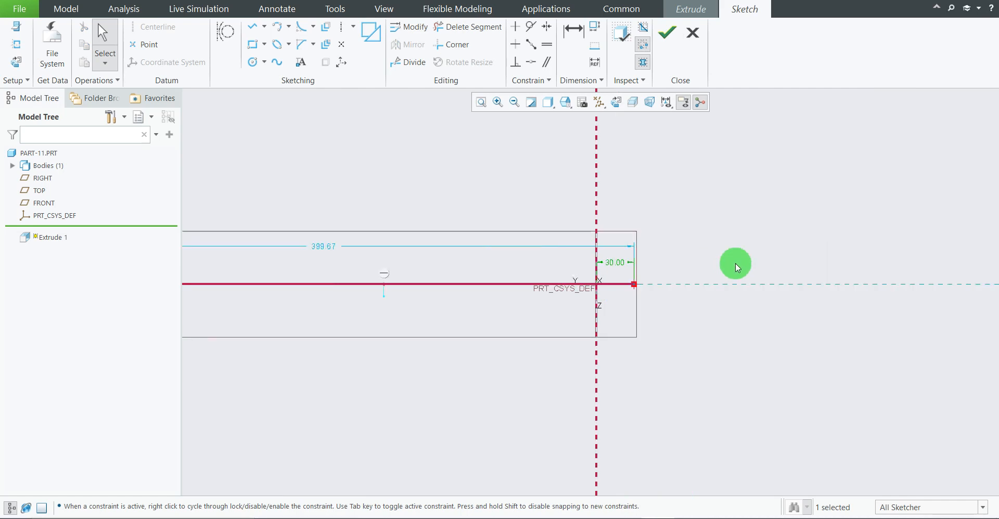
- Set the overall length of the horizontal line to 60 mm
scroll(815, 319, up, 2)
scroll(468, 247, down, 1)
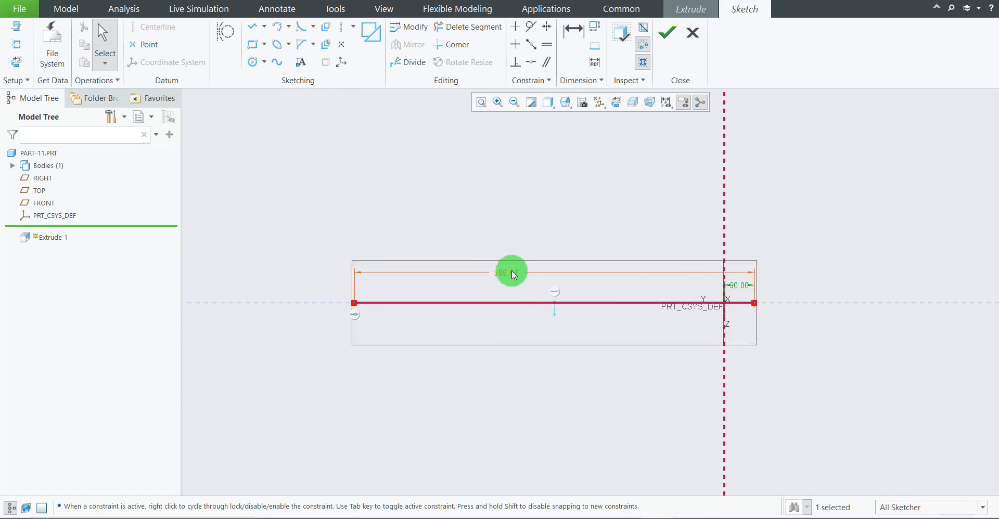
double_click(507, 271)
text(60)
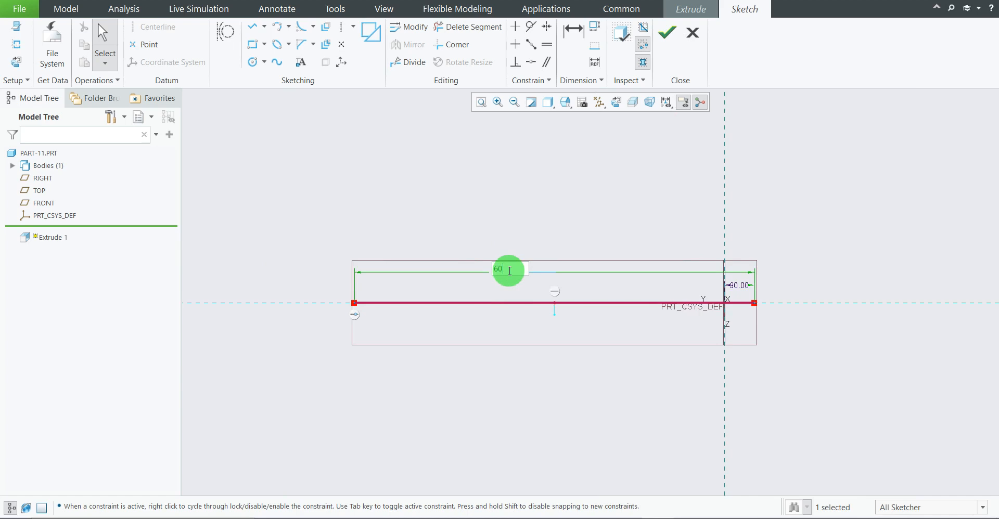
key(Return)
- Reposition the 60 mm and 30 mm dimensions closer to the horizontal line and deselect the line
scroll(729, 305, down, 5)
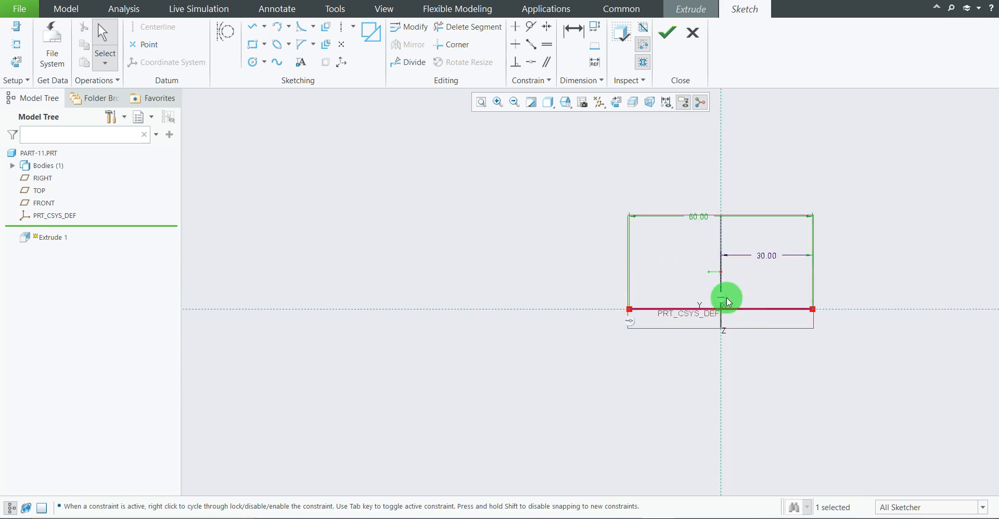
drag(693, 200, 697, 252)
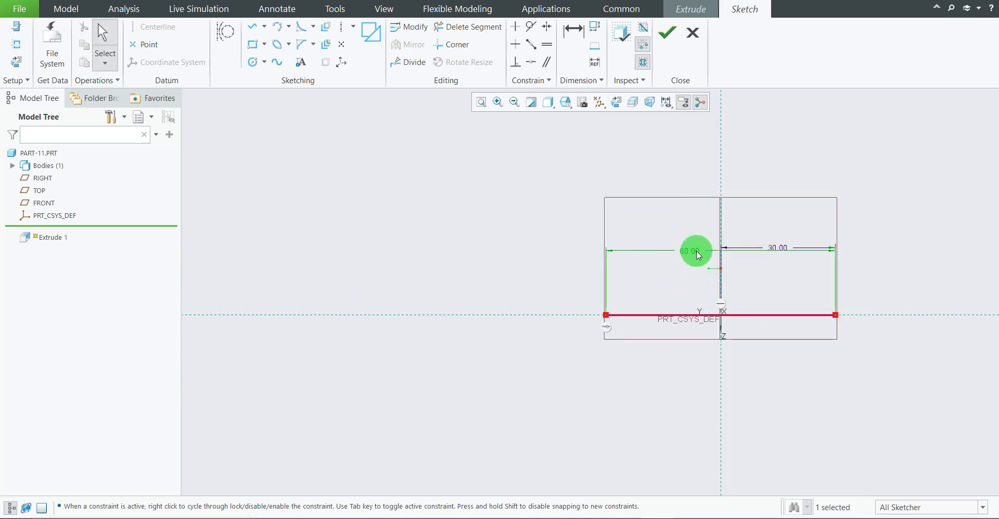
drag(775, 248, 775, 292)
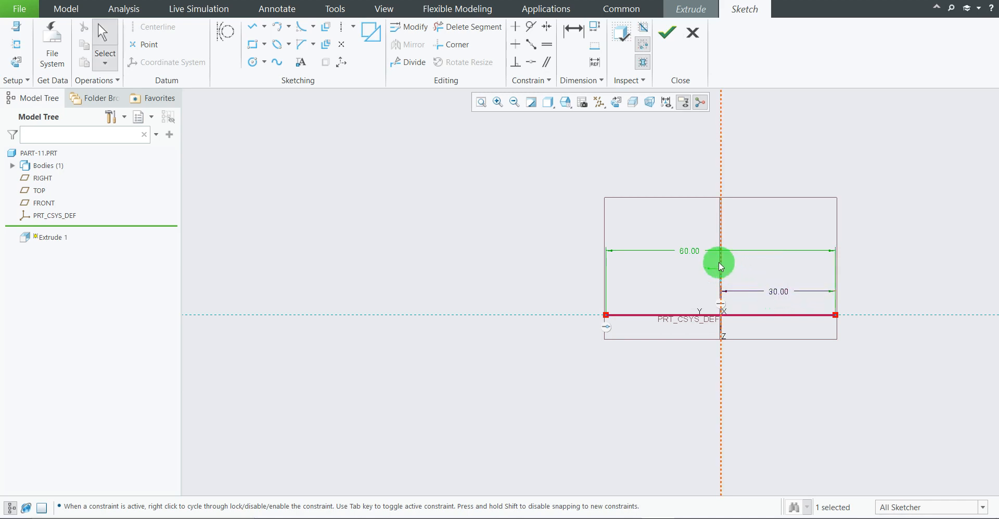
drag(689, 252, 692, 280)
scroll(933, 372, up, 3)
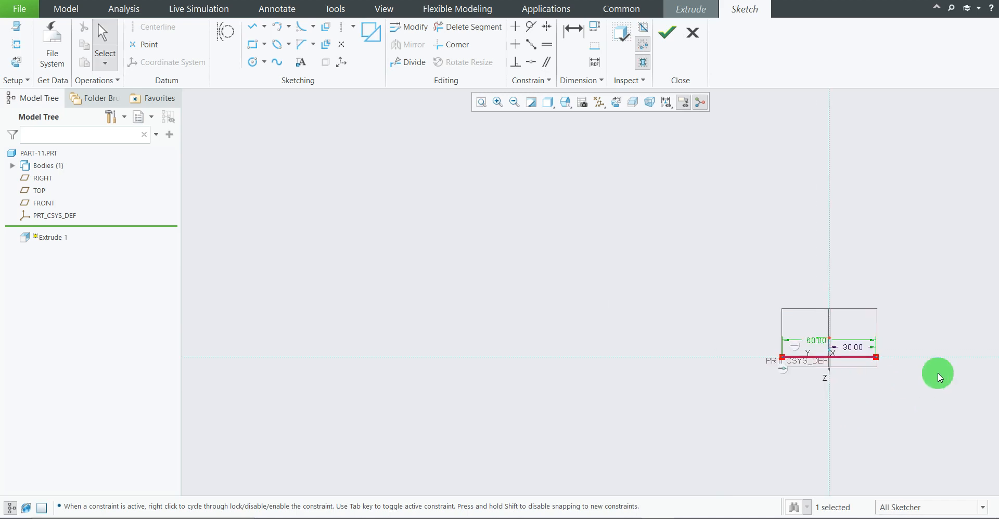
scroll(928, 371, down, 2)
scroll(923, 368, down, 2)
scroll(879, 294, down, 1)
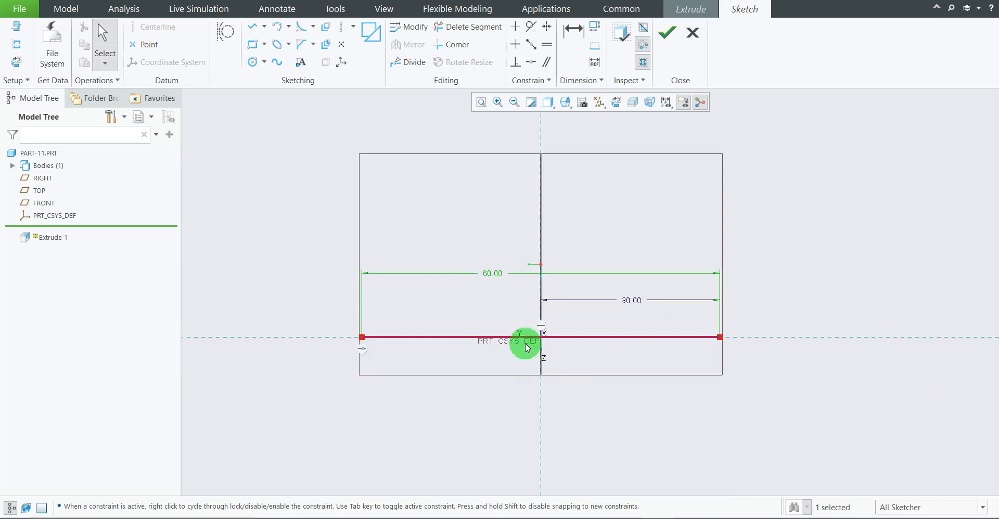
scroll(531, 340, down, 1)
click(833, 357)
scroll(791, 294, up, 1)
scroll(580, 455, down, 1)
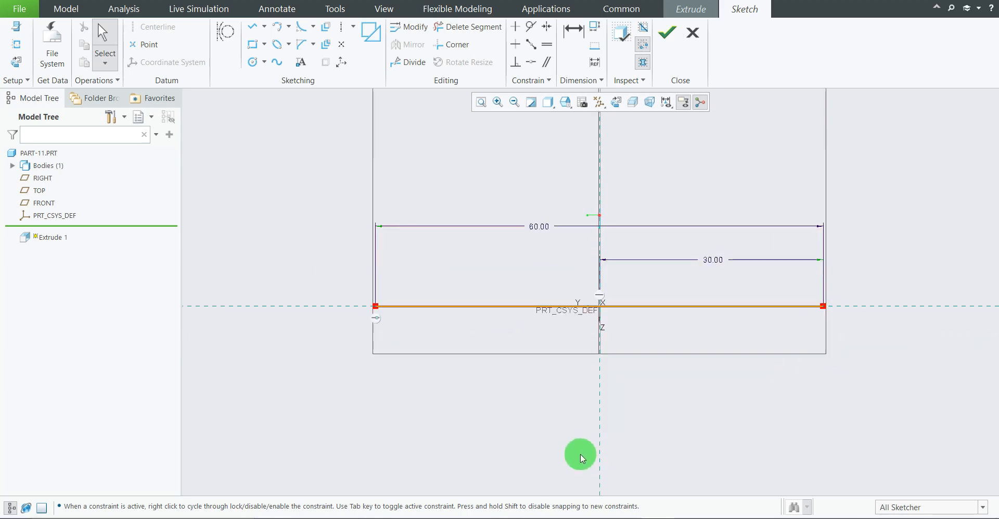
scroll(591, 466, down, 1)
scroll(616, 457, up, 2)
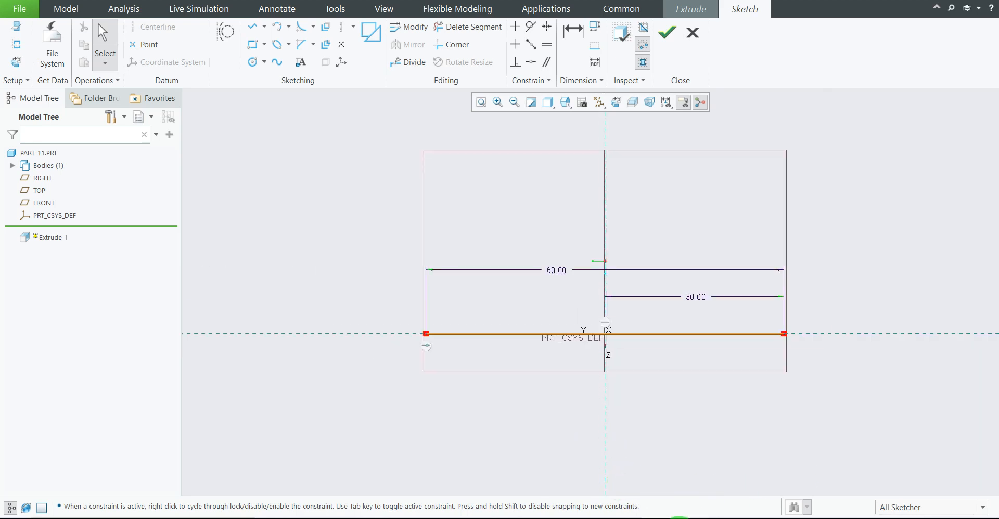
- Following the reference drawing, sketch a vertical line down from the horizontal line's left end, continued by a short horizontal line inward
click(694, 518)
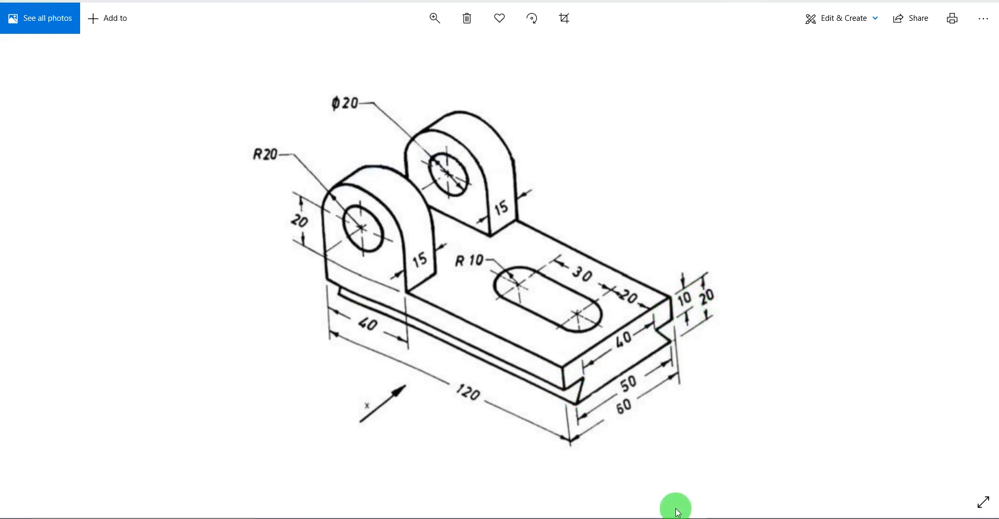
click(658, 518)
scroll(575, 447, up, 3)
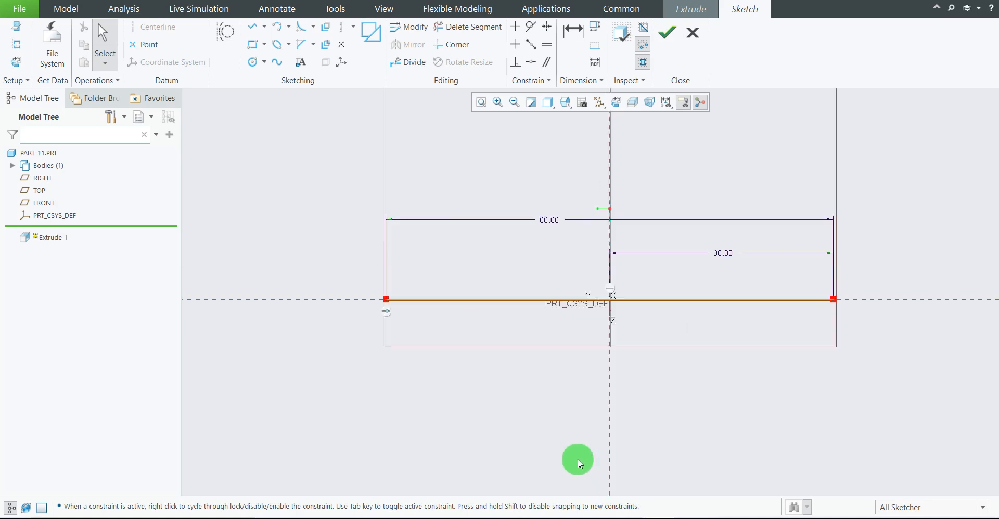
click(248, 31)
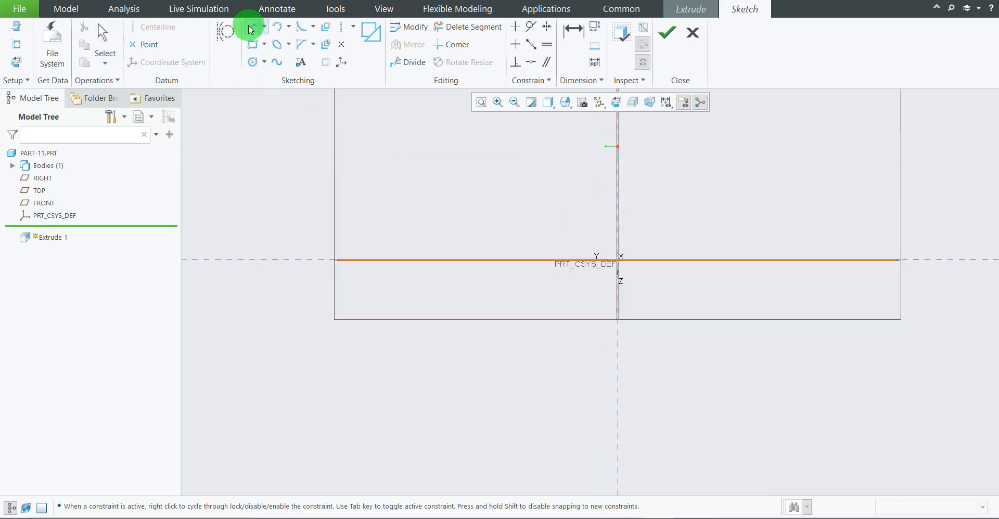
click(340, 274)
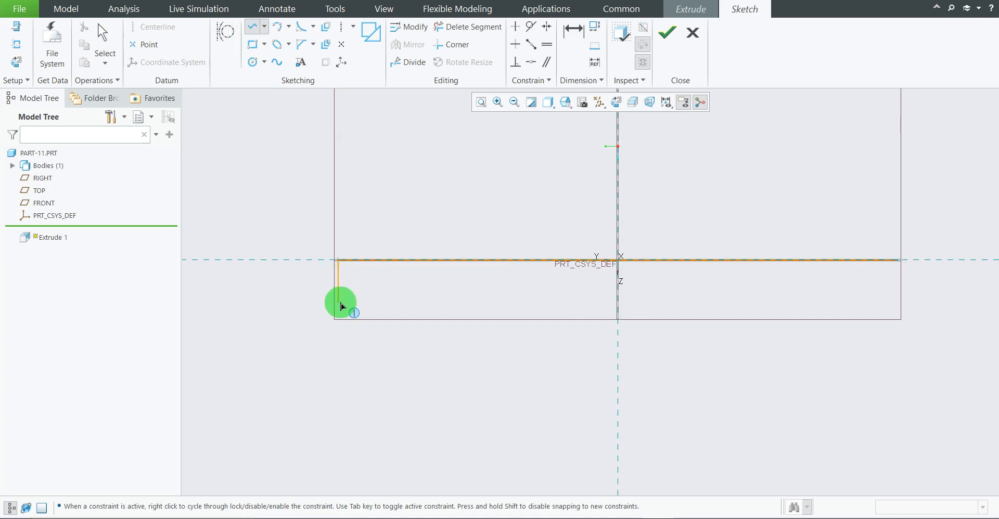
click(339, 329)
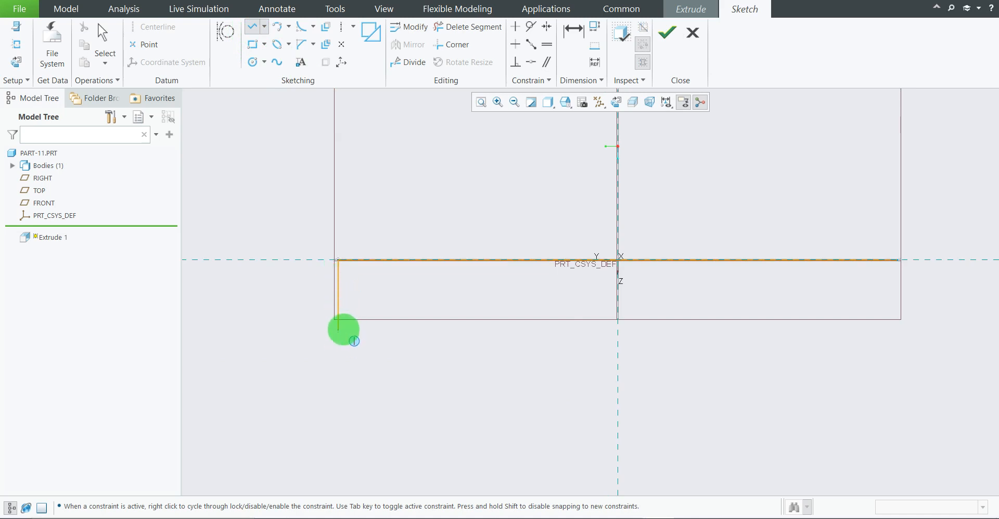
click(402, 333)
middle_click(468, 280)
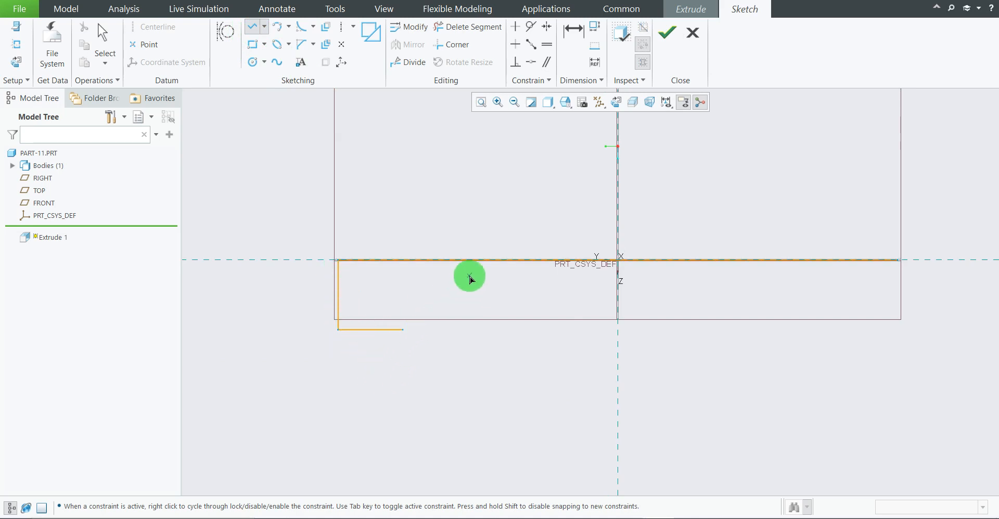
- Sketch a vertical line about 5.7 mm down from the horizontal line's right end, continued by a horizontal line about 6.4 mm inward
click(899, 267)
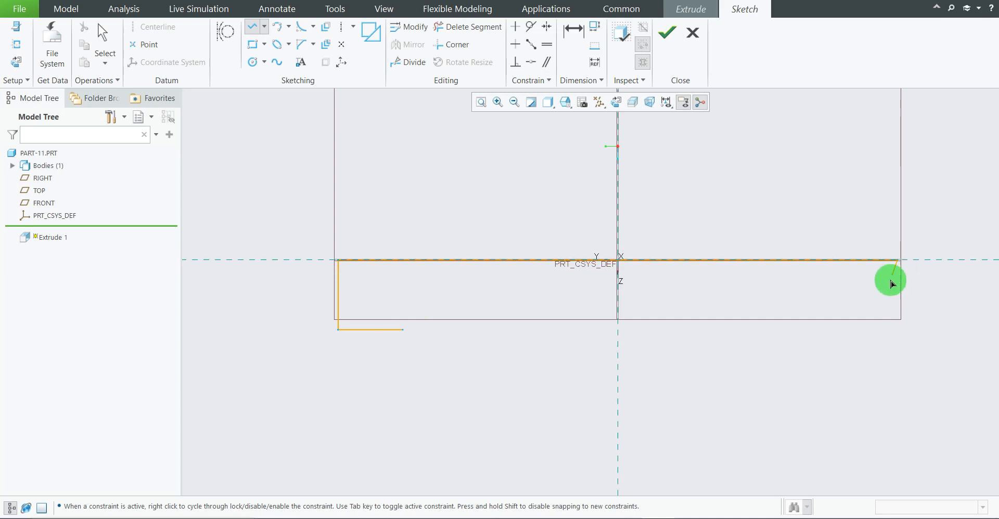
click(897, 312)
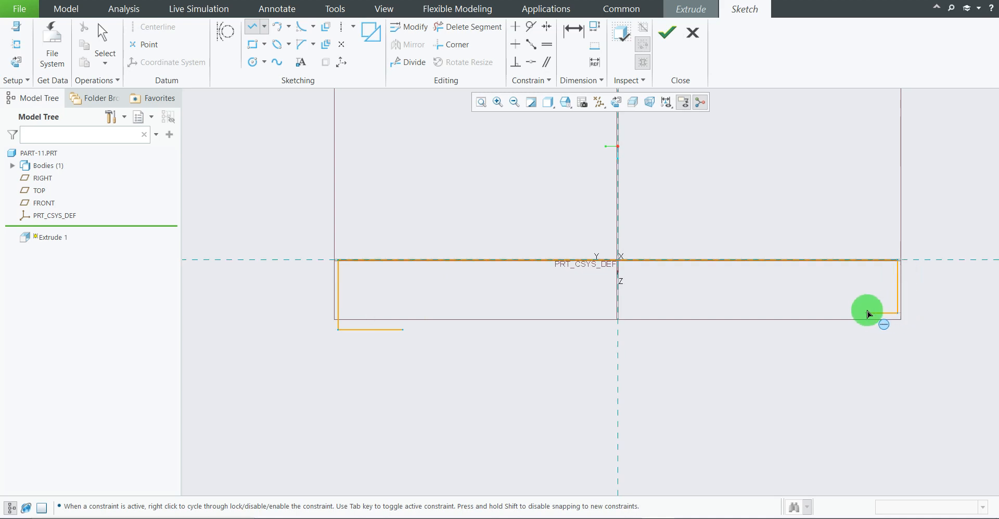
click(838, 314)
middle_click(936, 184)
middle_click(936, 184)
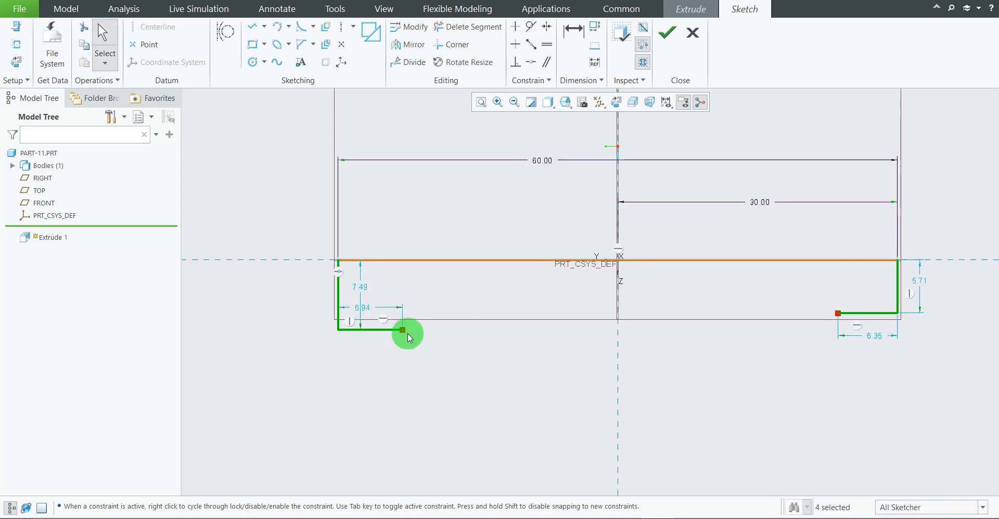
- Move the left-hand dimensions outside the profile and set the left vertical line and its short horizontal line to 10 mm each
scroll(363, 296, down, 1)
drag(359, 285, 286, 292)
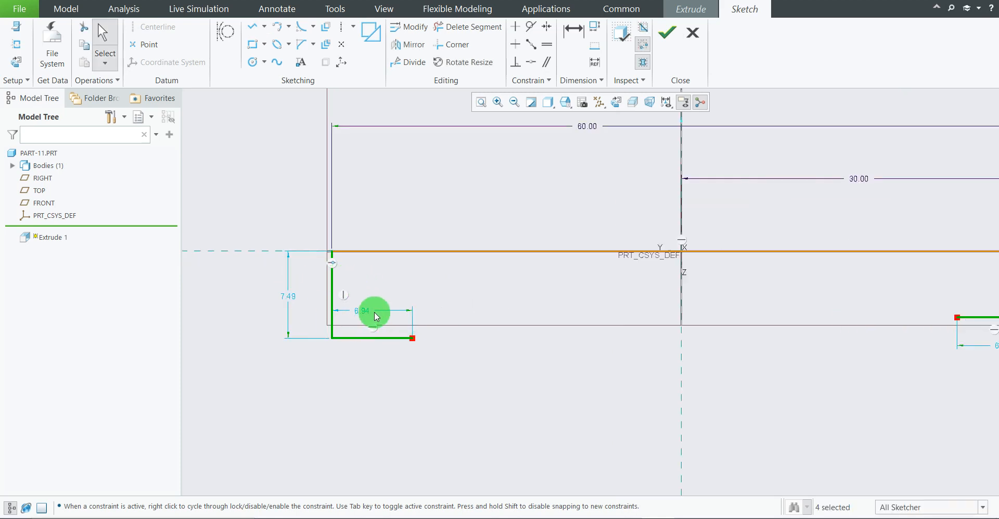
drag(374, 311, 357, 369)
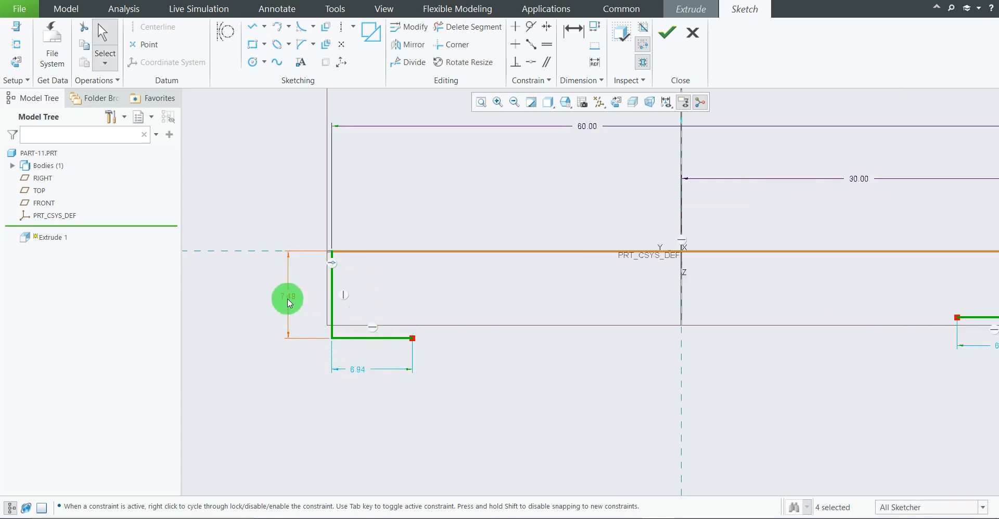
double_click(289, 297)
text(10)
key(Return)
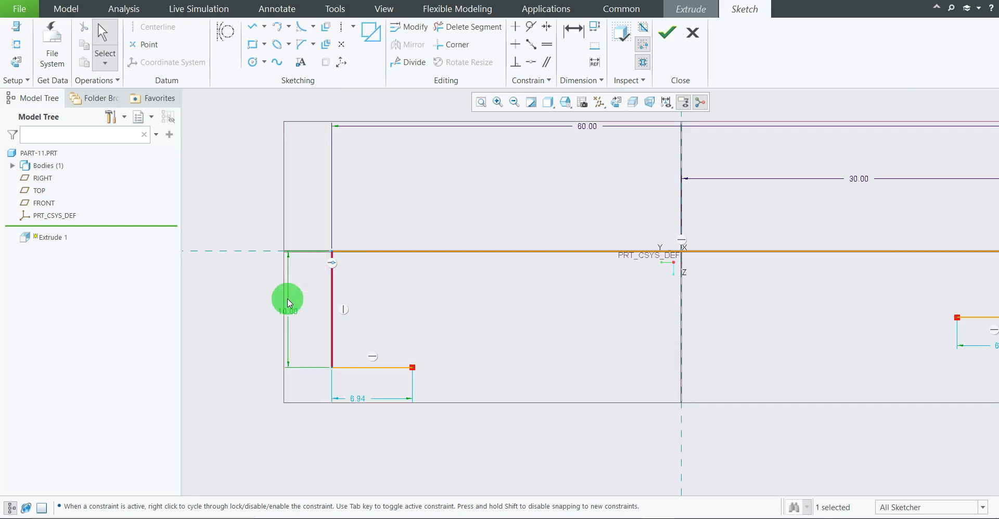
double_click(363, 400)
text(10)
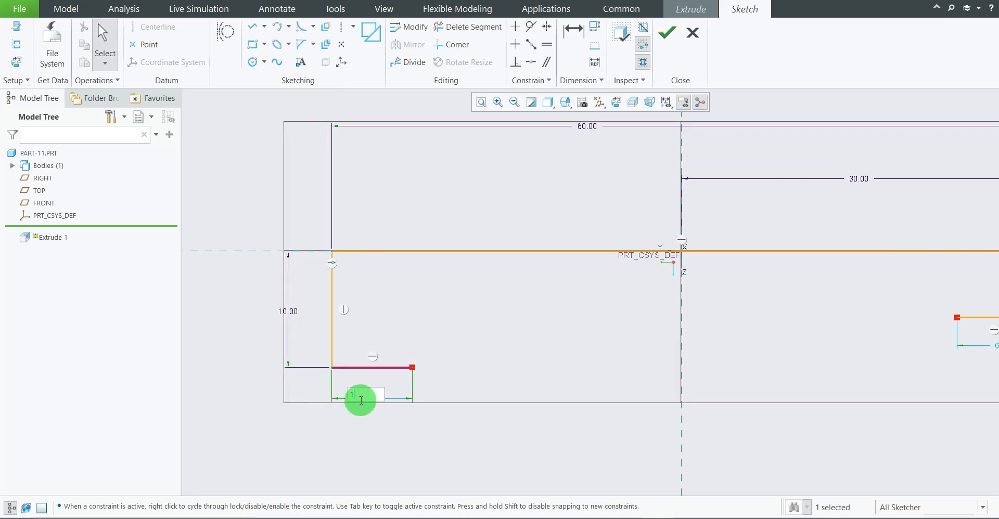
key(Return)
- Set the right vertical line and the short horizontal line at its lower end to 10 mm each
click(531, 104)
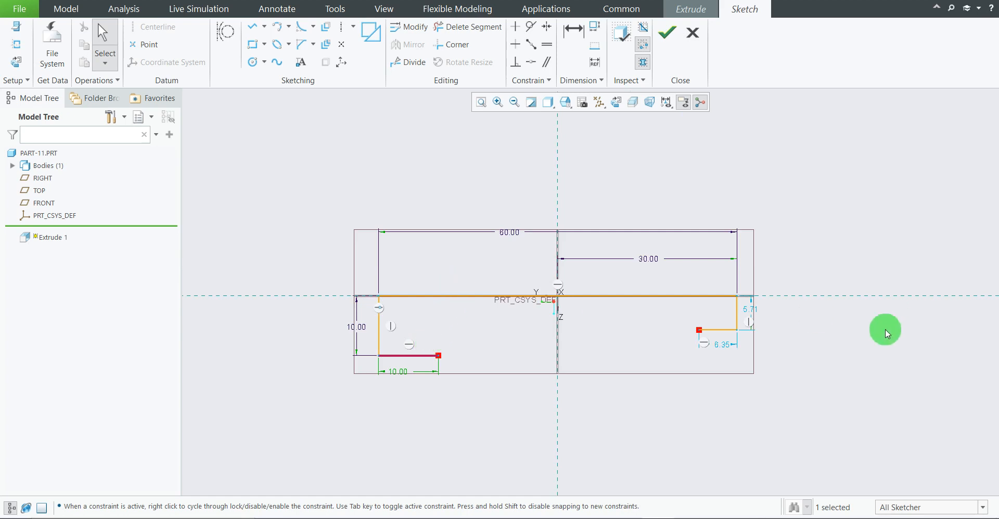
scroll(749, 312, down, 2)
double_click(759, 310)
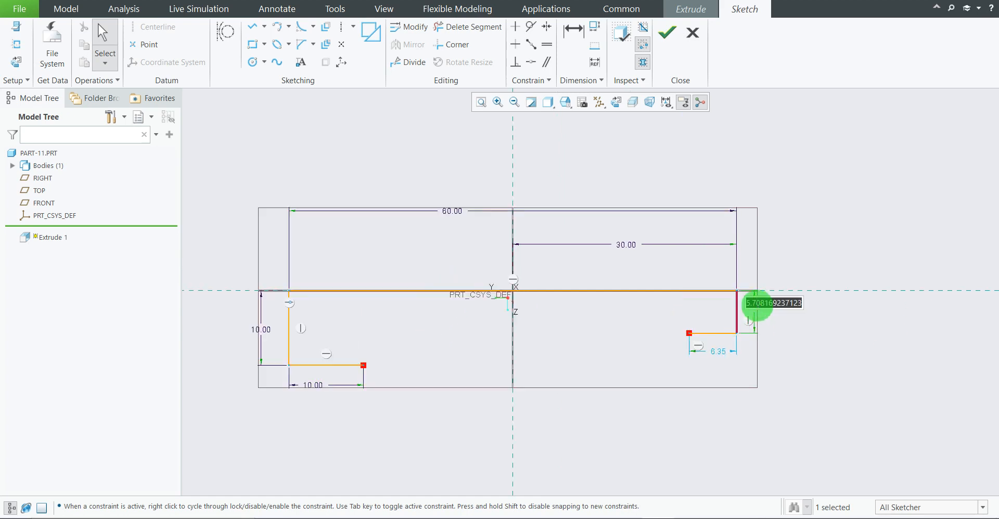
text(10)
key(Return)
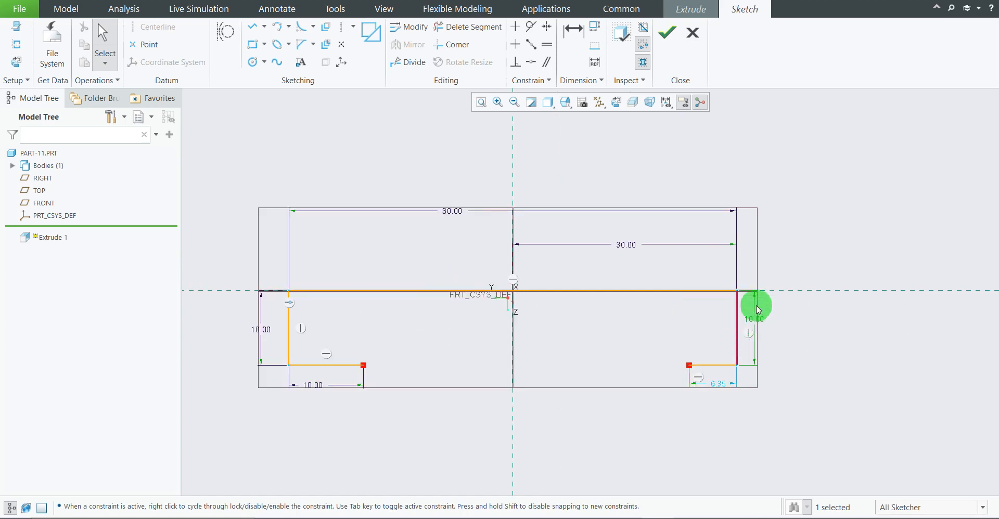
double_click(720, 386)
text(10)
key(Return)
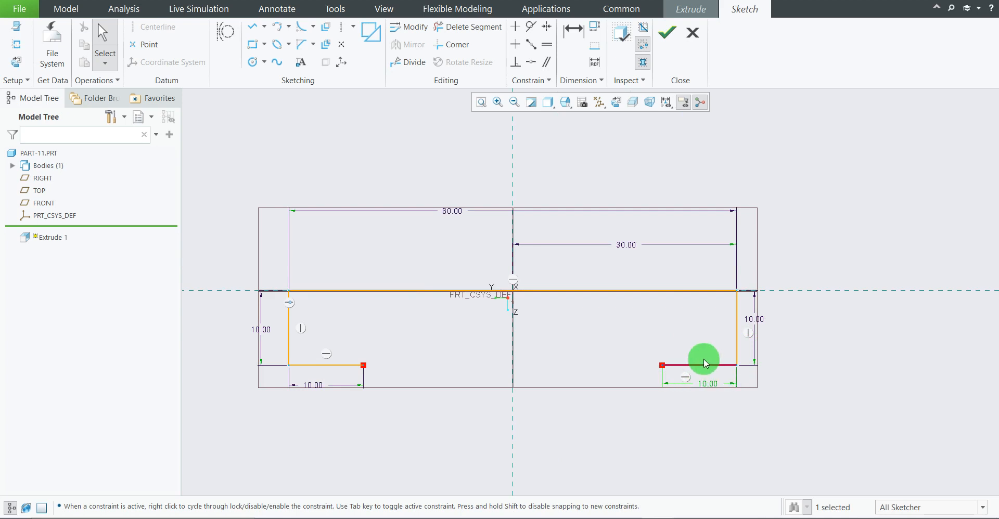
scroll(774, 256, down, 3)
scroll(717, 358, up, 3)
scroll(653, 326, down, 3)
scroll(484, 196, up, 4)
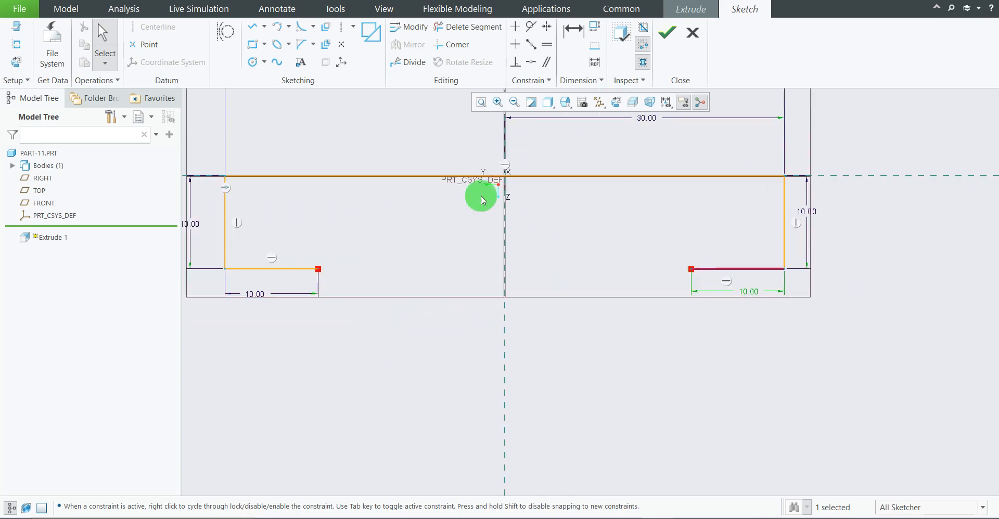
scroll(415, 265, down, 1)
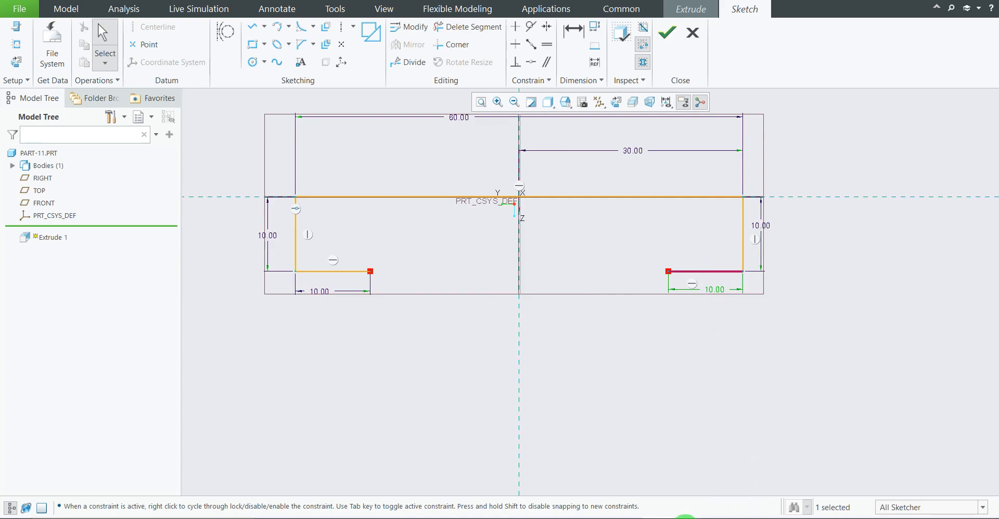
- Following the reference drawing, sketch a separate horizontal line about 33 mm long, crossing the vertical reference about 14 mm below the short horizontal lines
click(685, 518)
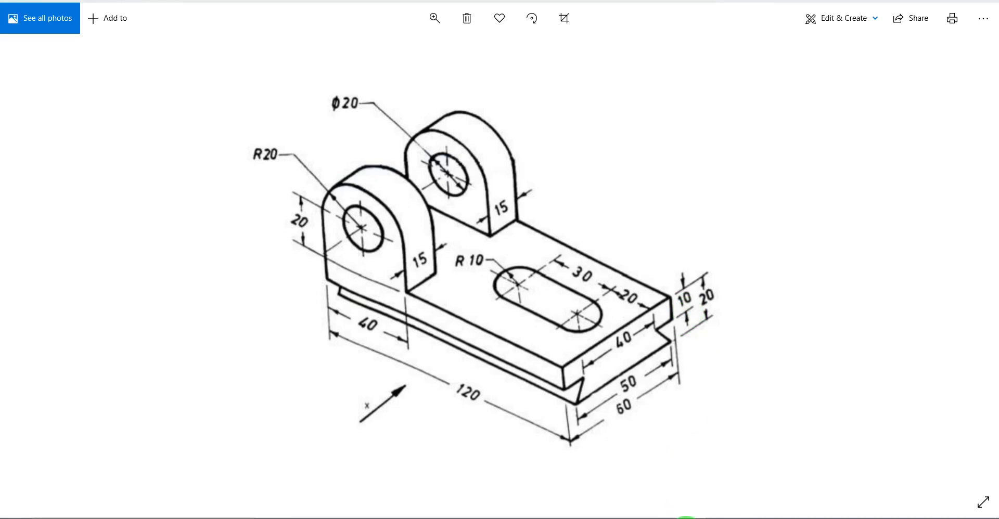
click(690, 518)
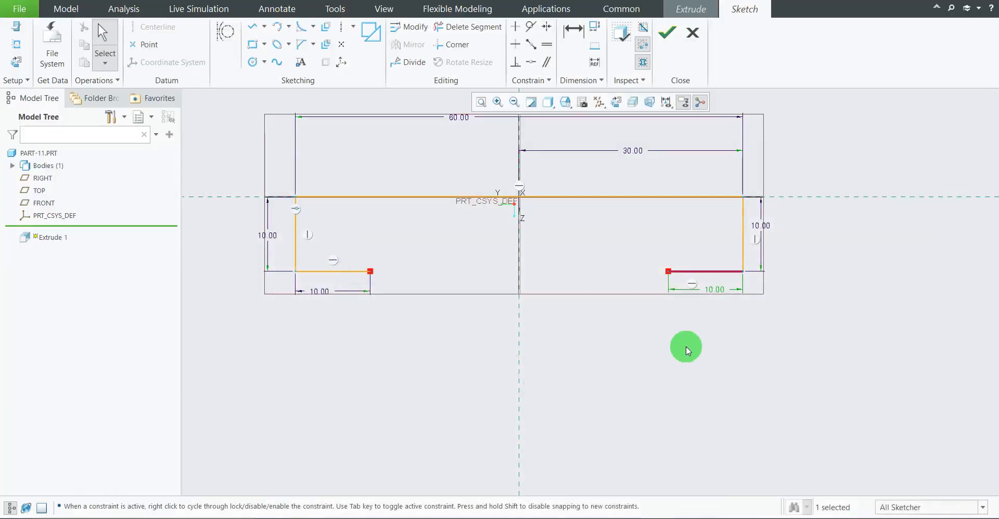
click(254, 28)
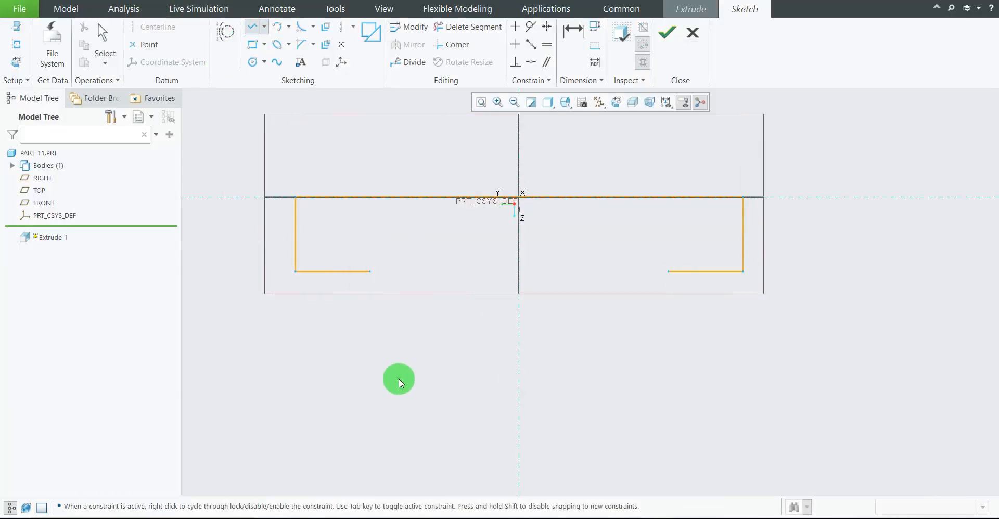
click(398, 379)
click(642, 378)
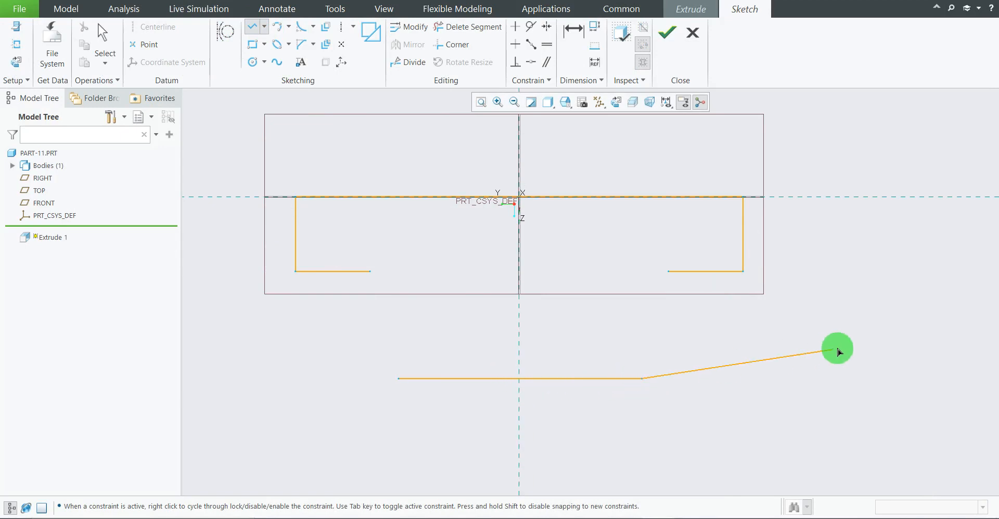
middle_click(818, 324)
middle_click(828, 332)
scroll(442, 390, down, 1)
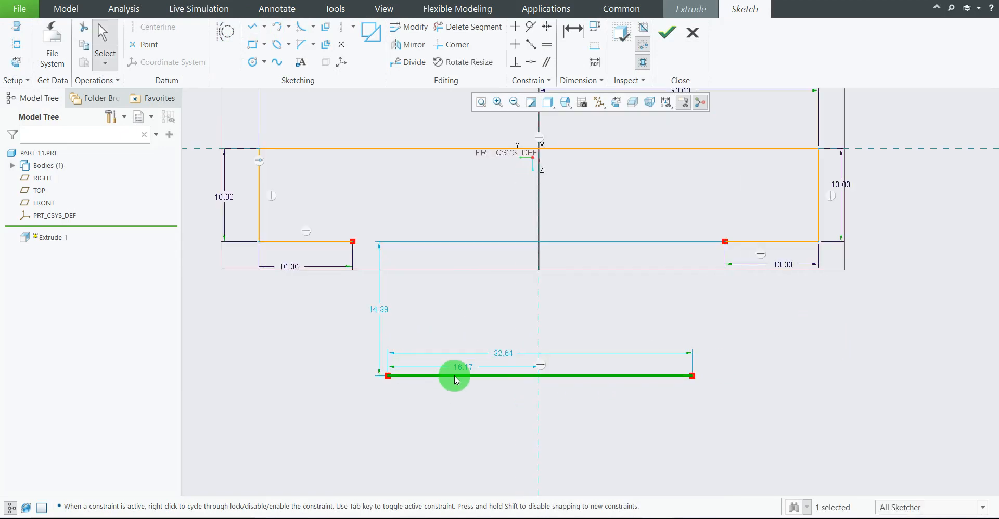
- Set the lowest line's length to 50 mm and the distance from its left end to the vertical reference to 50/2
double_click(508, 353)
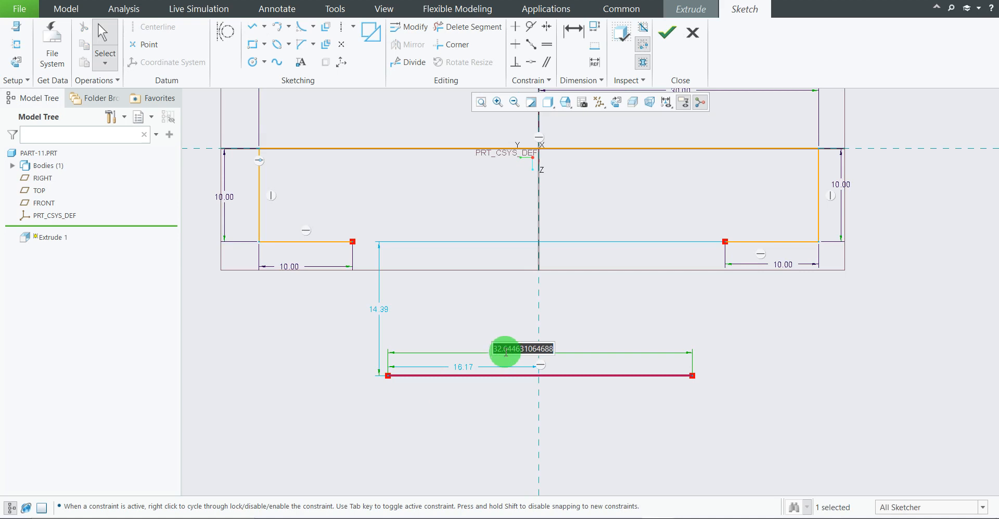
text(50)
key(Return)
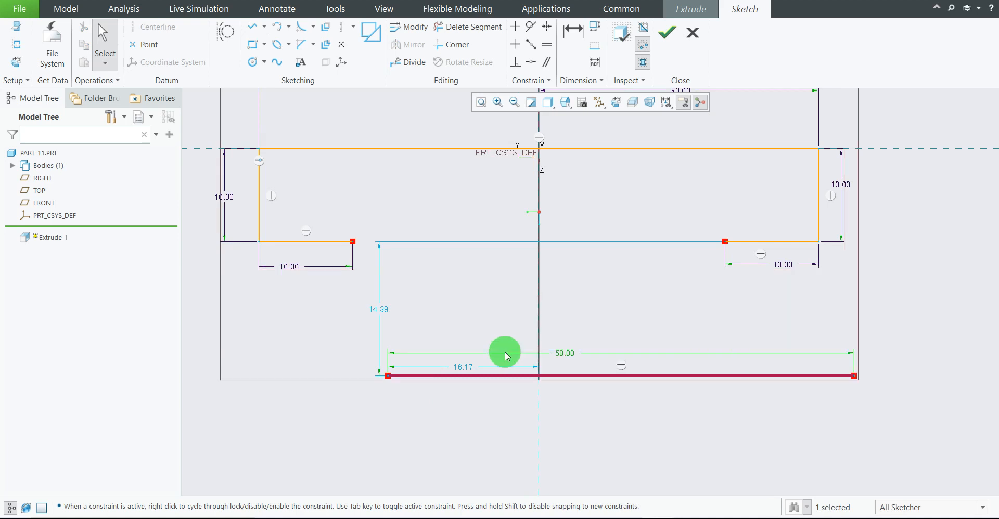
double_click(468, 369)
text(50)
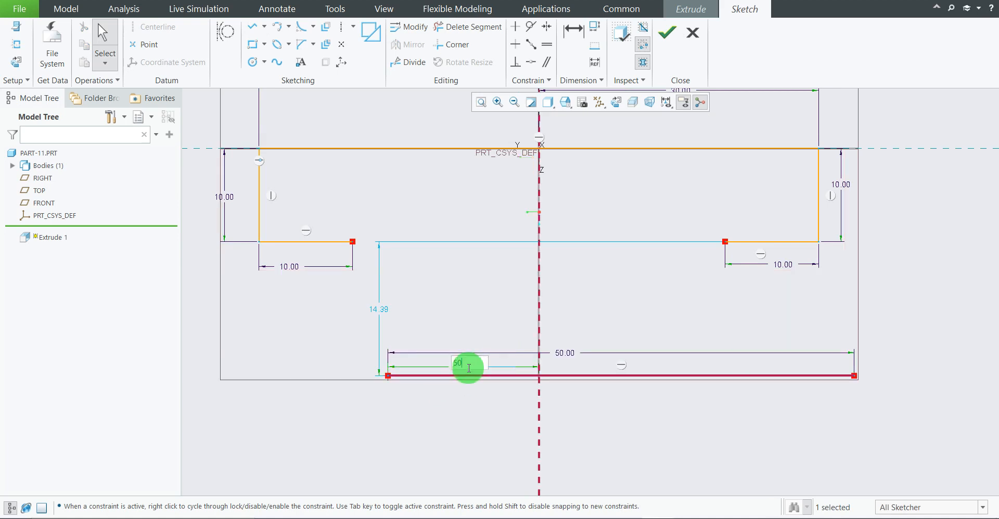
text(/2)
key(Return)
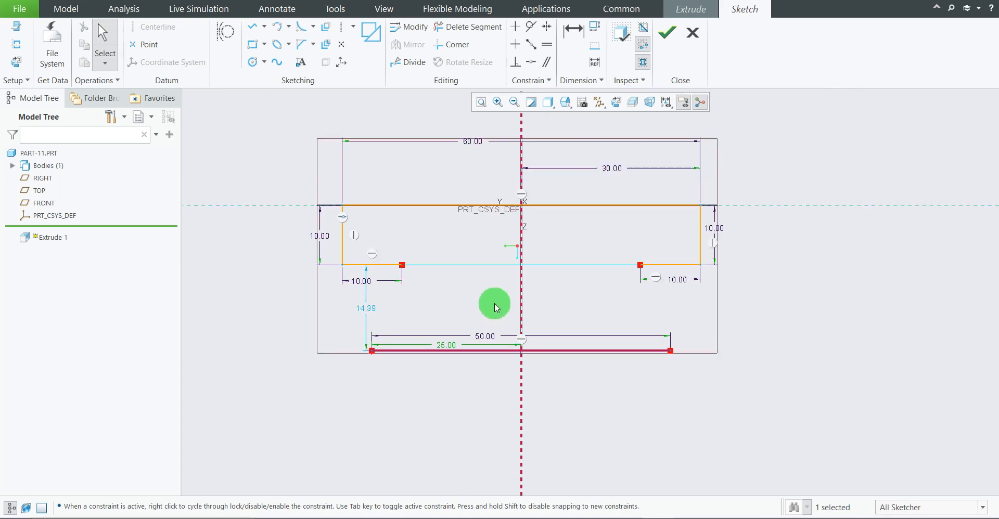
- Move the lowest line's vertical dimension outside the profile and, checking the reference drawing, set its distance below the short horizontal lines to 10 mm
drag(307, 311, 197, 300)
scroll(319, 292, up, 2)
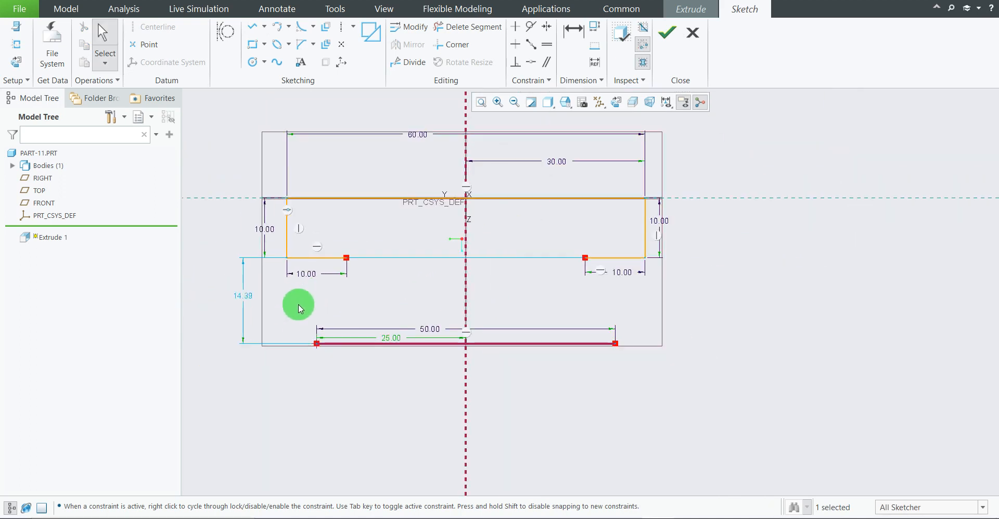
click(700, 518)
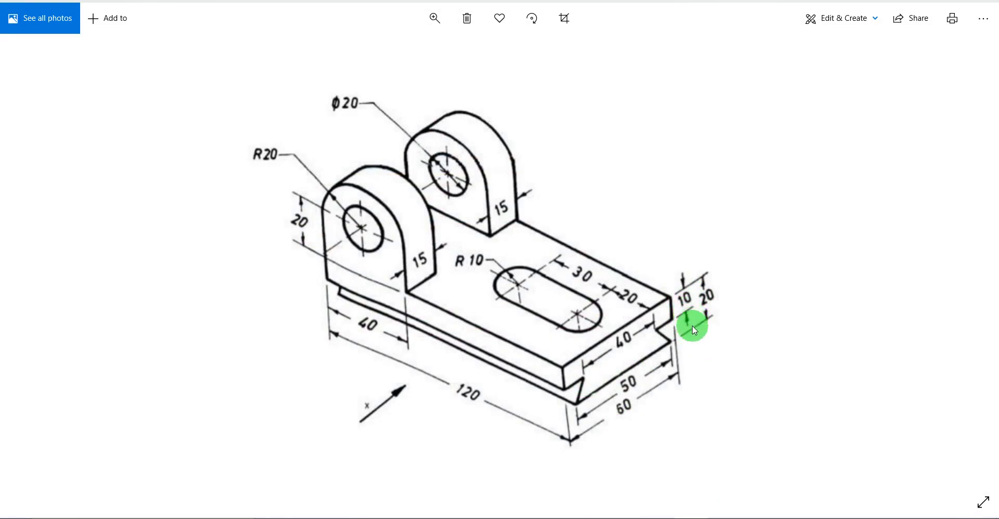
click(693, 517)
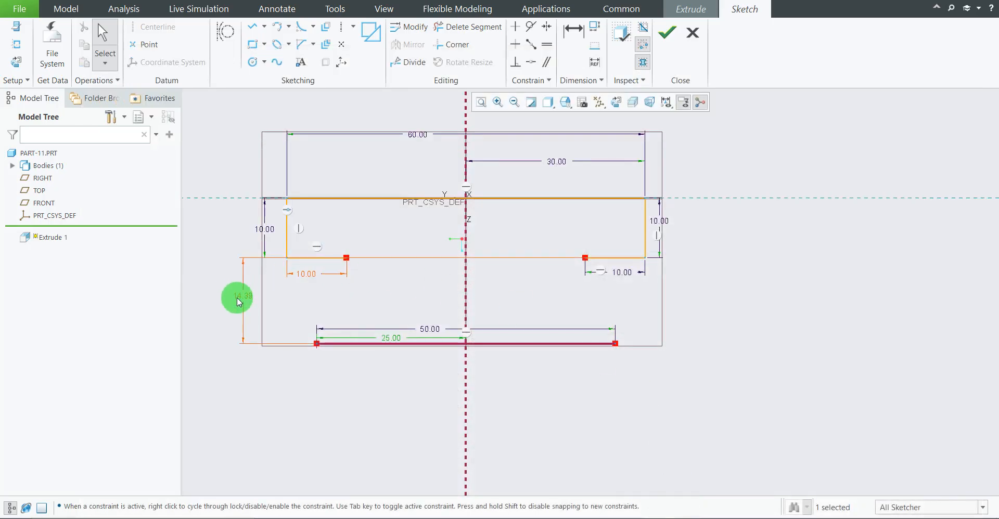
double_click(243, 296)
text(10)
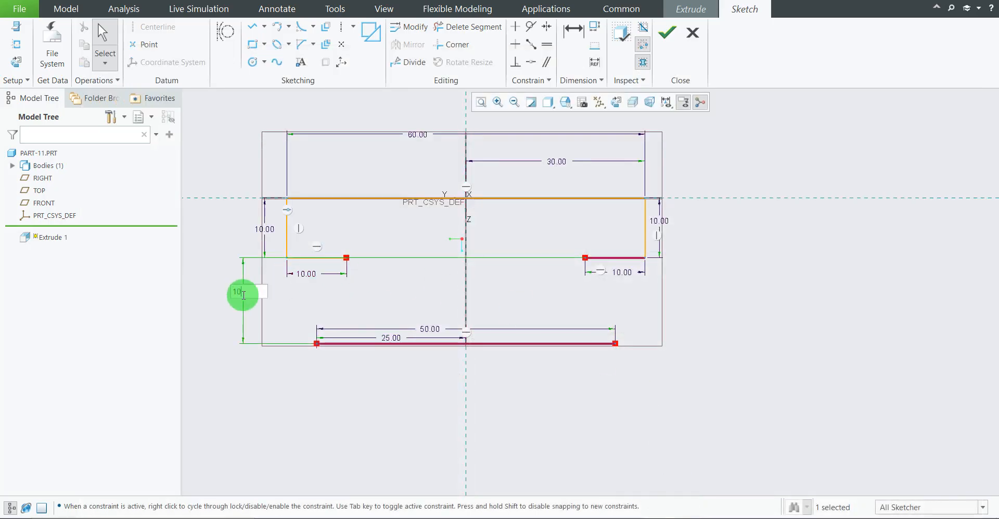
key(Return)
scroll(379, 266, down, 1)
scroll(380, 264, down, 1)
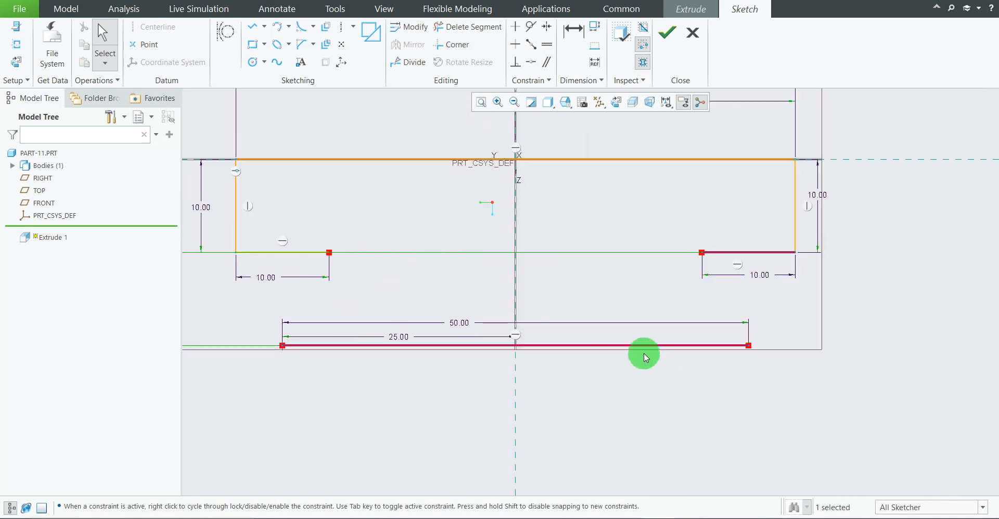
- Reposition the 50 mm and 25 mm dimensions below the lowest horizontal line
scroll(645, 354, up, 2)
drag(535, 333, 532, 368)
mouse_move(494, 342)
mouse_down()
mouse_move(516, 383)
mouse_move(495, 367)
mouse_up()
scroll(510, 266, down, 2)
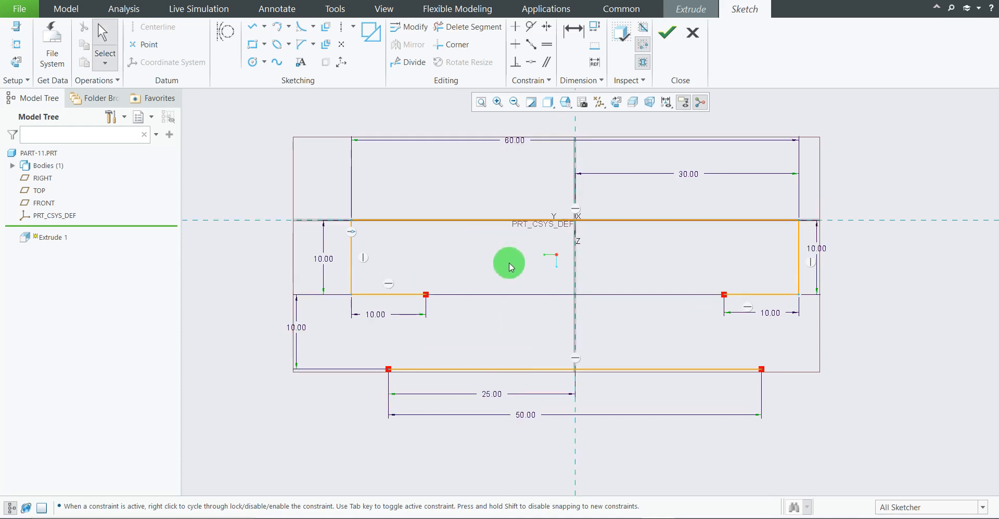
- Sketch the left slanted dovetail line from the left short line's inner end to the lowest line's left end
click(253, 26)
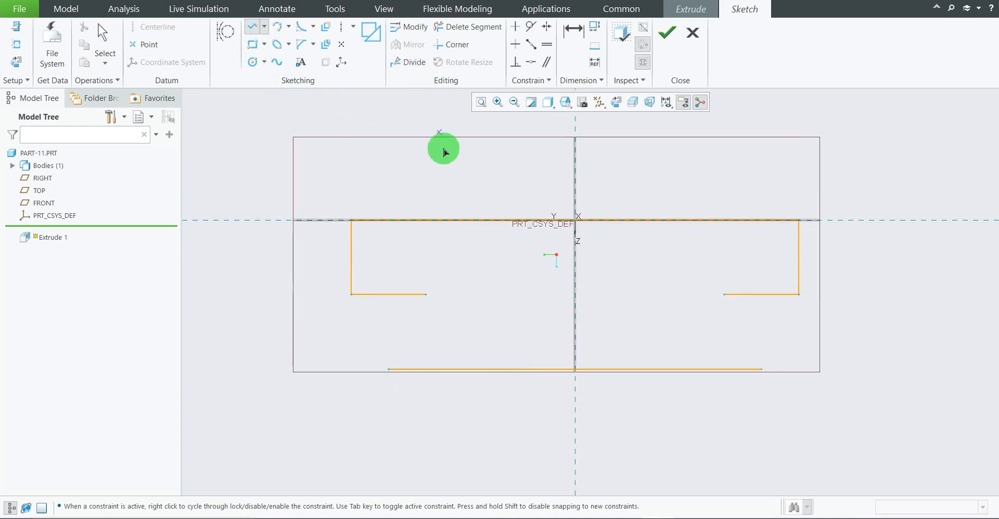
click(427, 295)
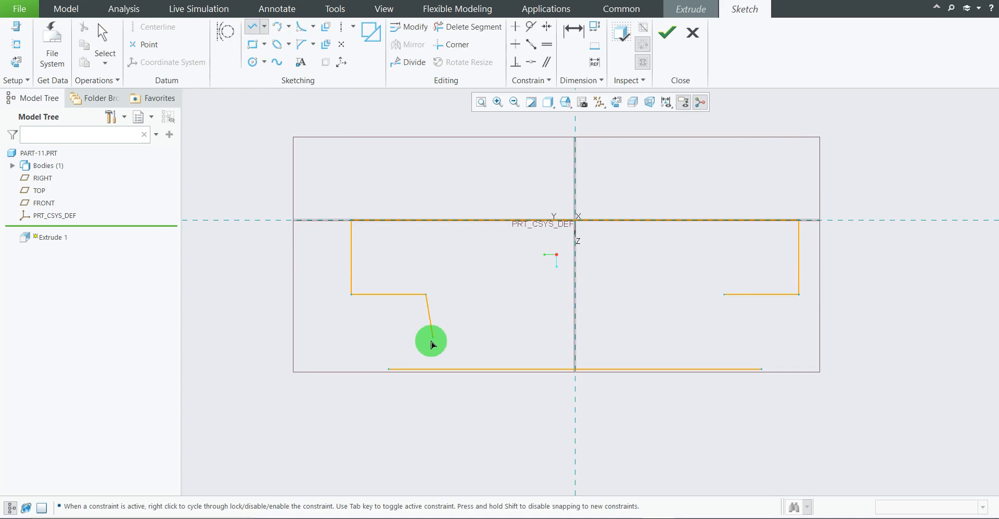
click(390, 369)
middle_click(728, 299)
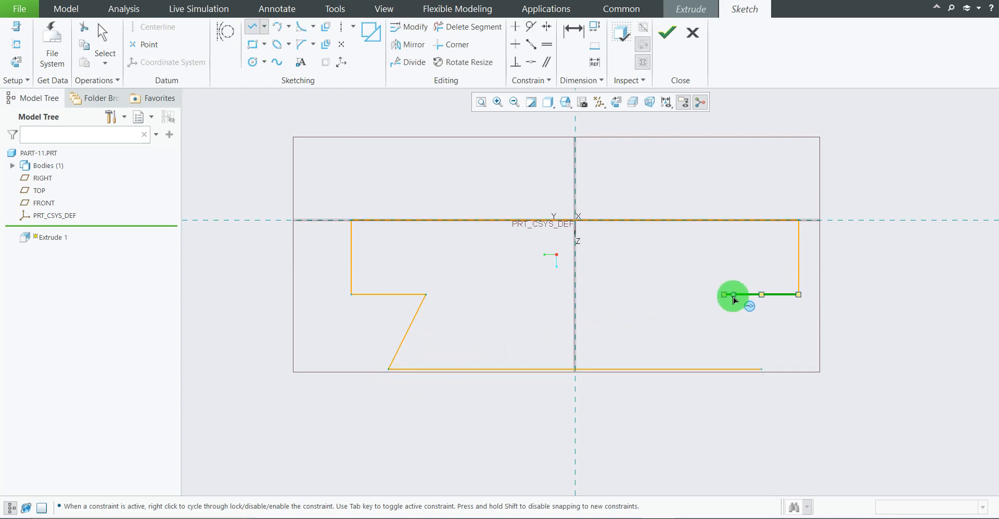
middle_click(761, 317)
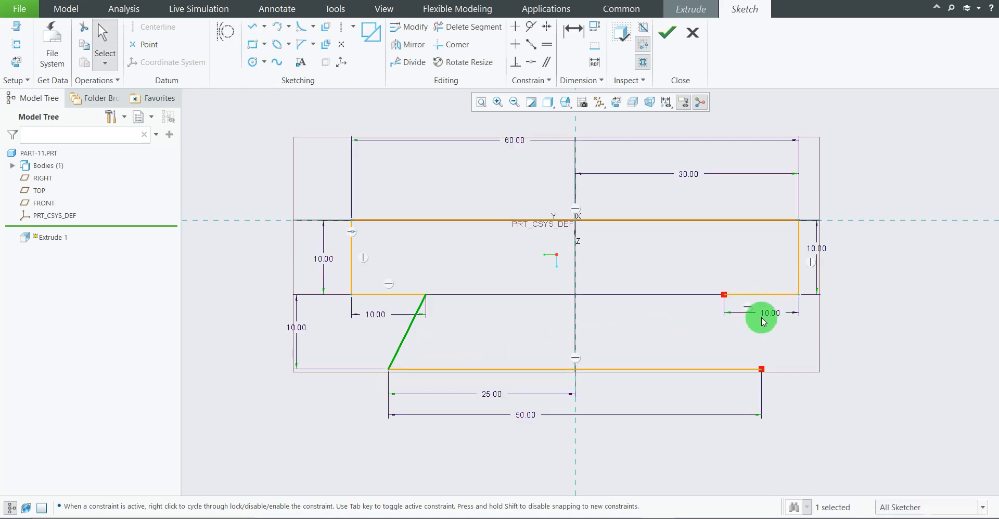
- Close the profile with a slanted line from the right short line's inner end to the lowest line's right end
click(251, 26)
click(724, 294)
click(761, 370)
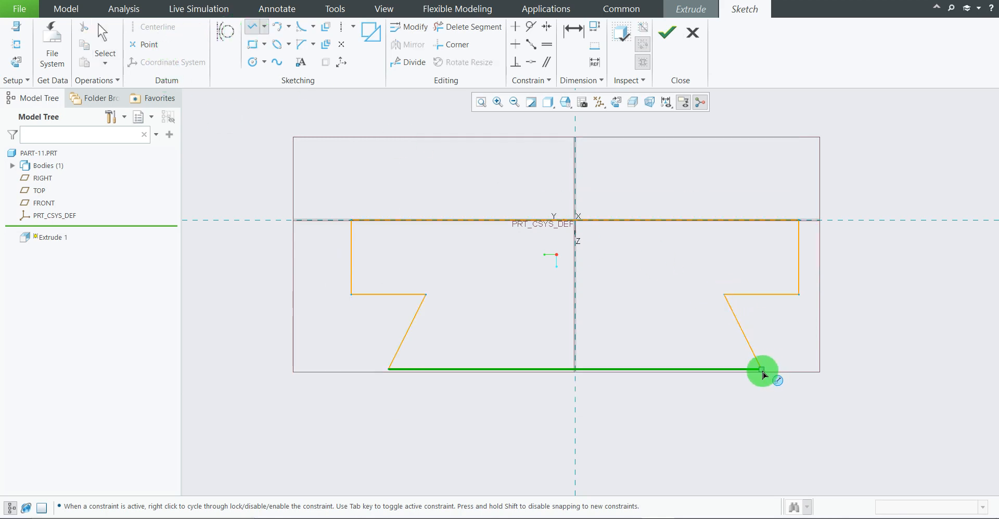
middle_click(858, 298)
middle_click(863, 295)
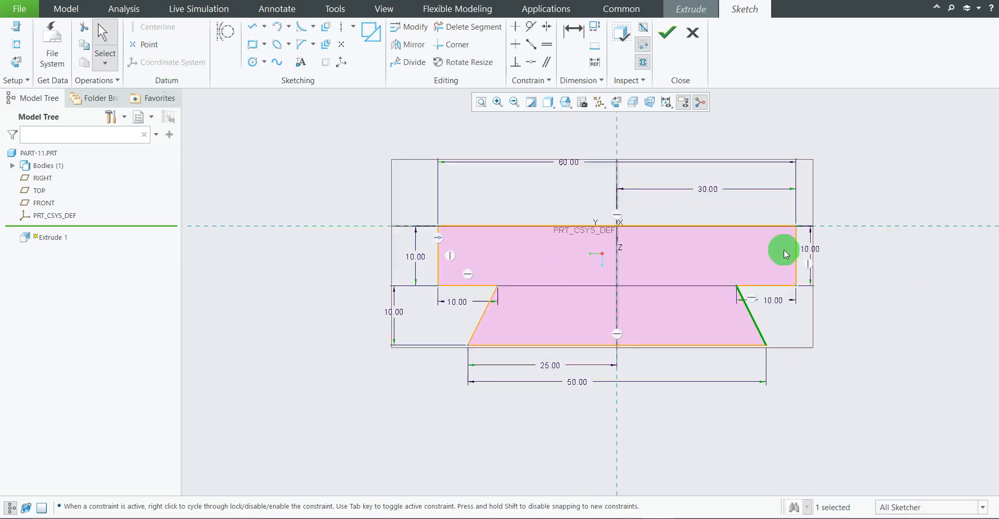
scroll(838, 192, up, 2)
scroll(853, 208, down, 1)
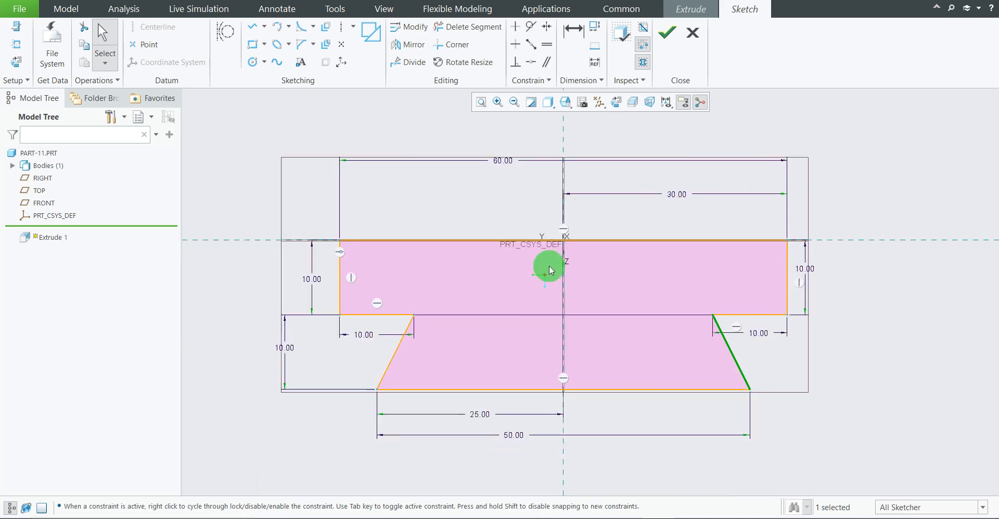
- Reposition the 60 mm and 30 mm dimensions closer to the profile's upper line
drag(488, 163, 503, 182)
mouse_move(670, 206)
mouse_down()
mouse_move(676, 196)
mouse_move(677, 222)
mouse_up()
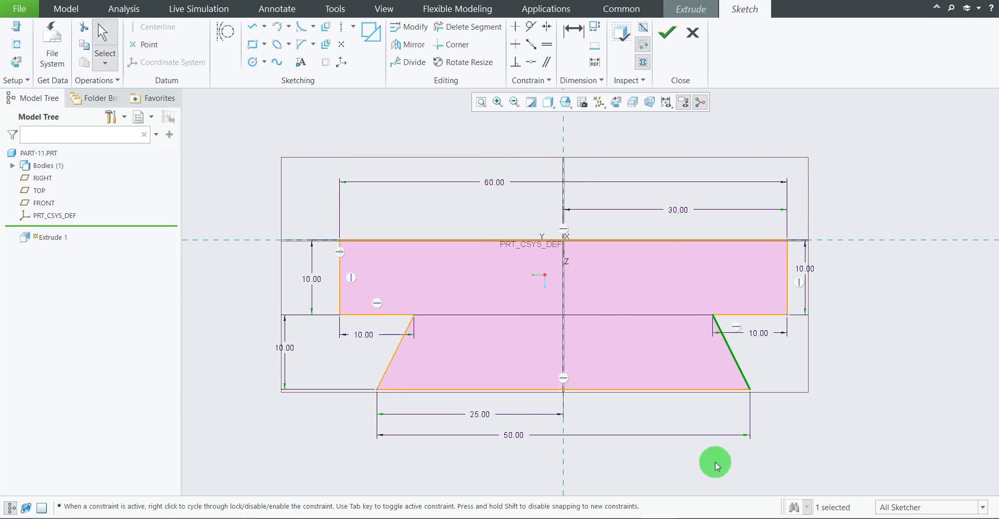
- Compare the dimensioned dovetail profile with the reference drawing's end-face widths and heights
click(692, 518)
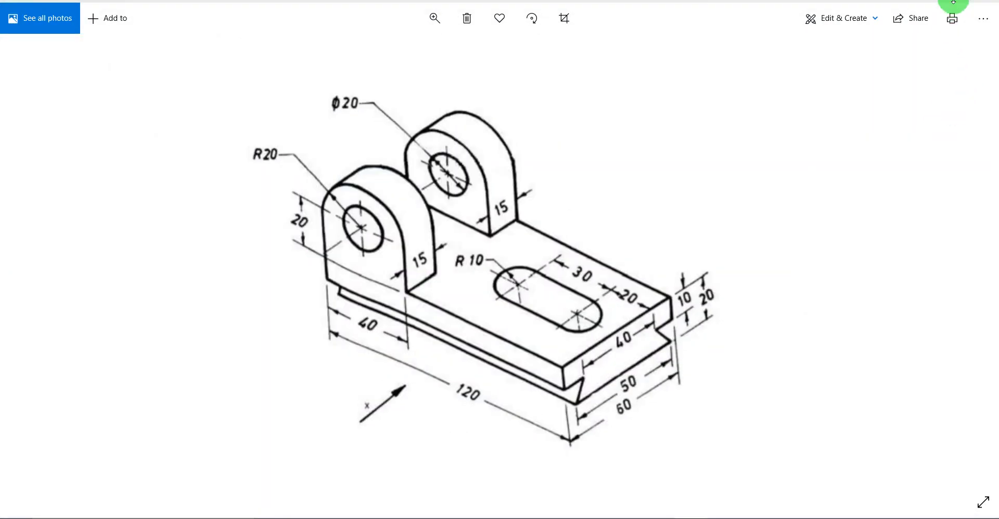
click(951, 1)
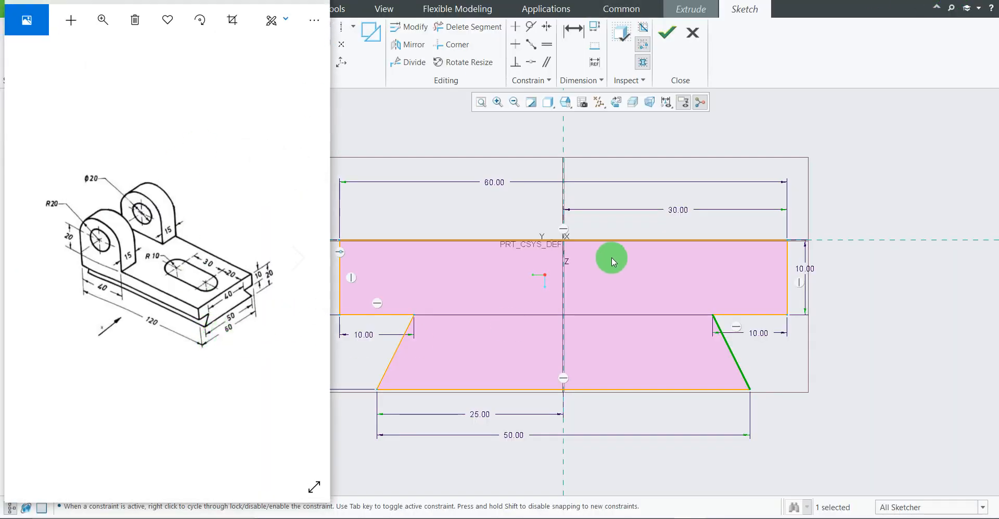
scroll(796, 281, down, 2)
scroll(632, 296, up, 1)
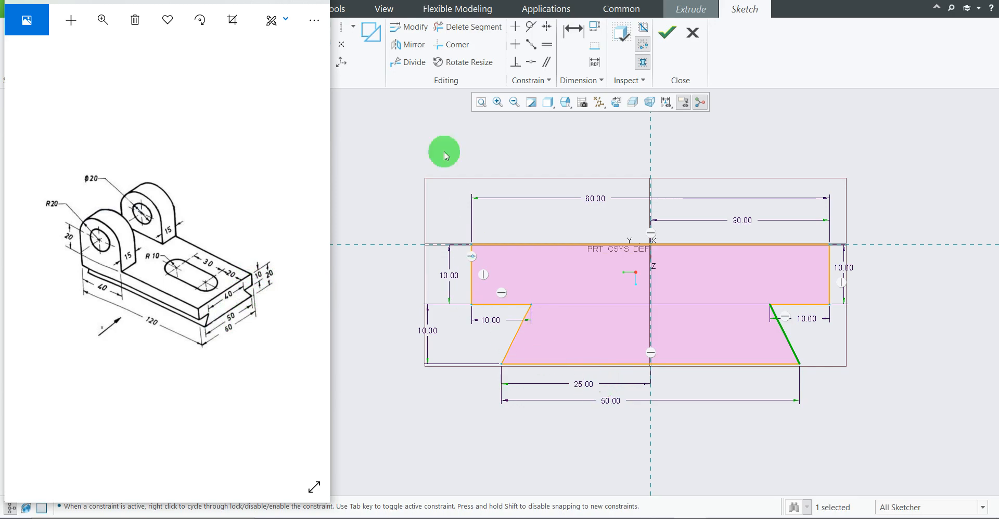
click(288, 1)
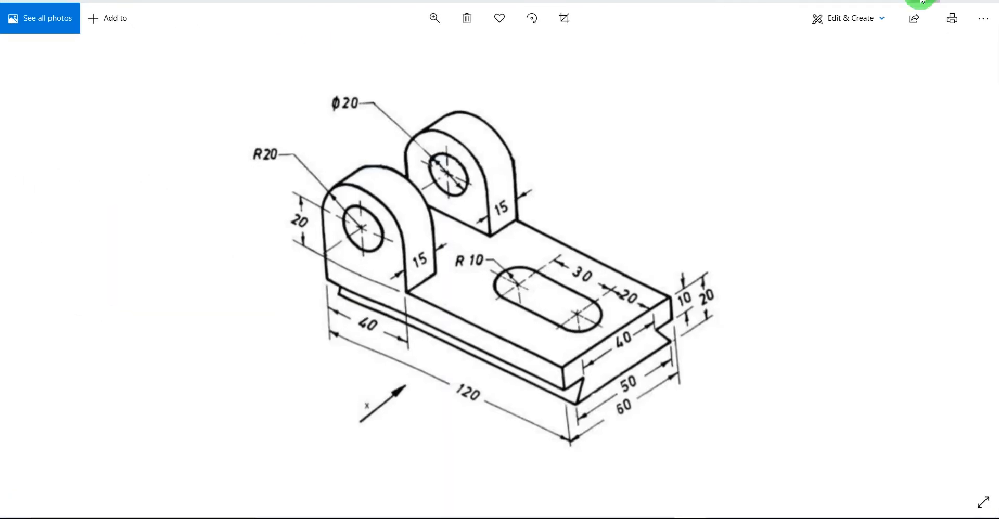
click(921, 1)
scroll(724, 309, up, 2)
scroll(817, 292, down, 2)
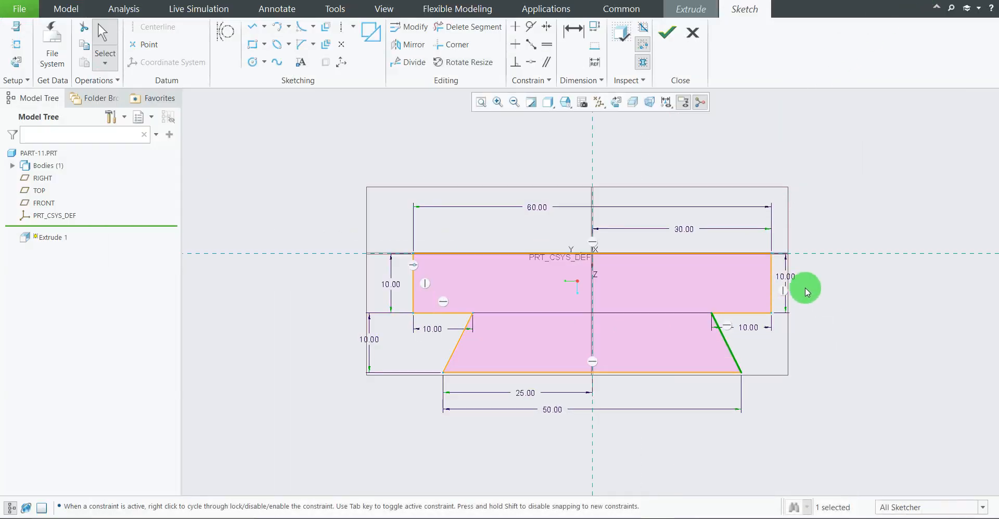
- Accept the dovetail section and extrude it as a solid to the reference drawing's overall length of 120 mm
click(668, 44)
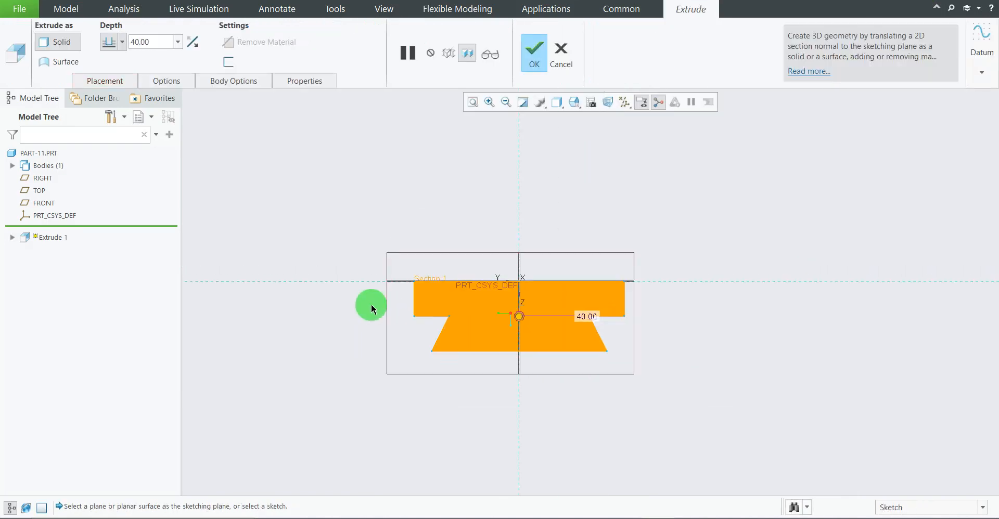
mouse_move(368, 304)
middle_down()
mouse_move(542, 380)
mouse_move(437, 390)
mouse_move(428, 368)
mouse_move(453, 409)
mouse_move(439, 408)
mouse_move(509, 316)
mouse_move(716, 286)
middle_up()
scroll(717, 287, down, 3)
scroll(708, 301, up, 3)
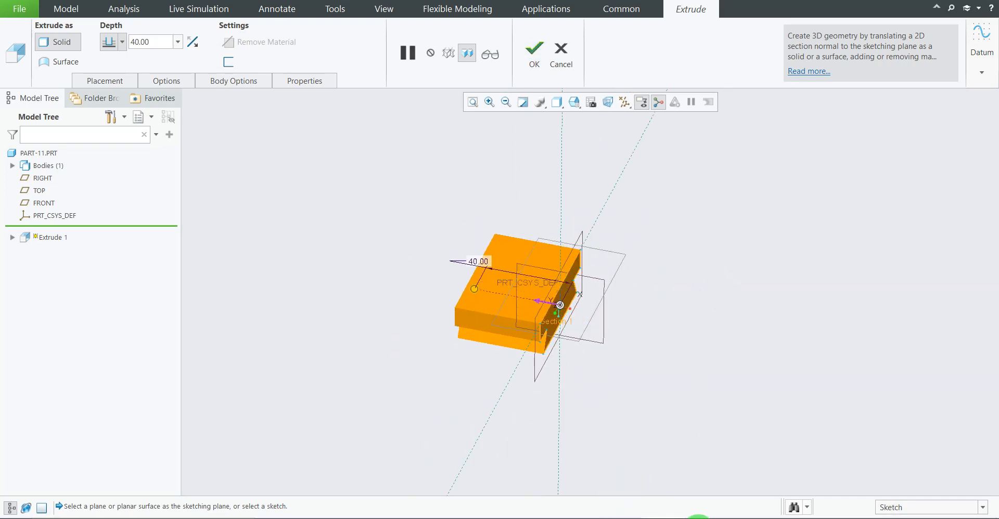
click(690, 518)
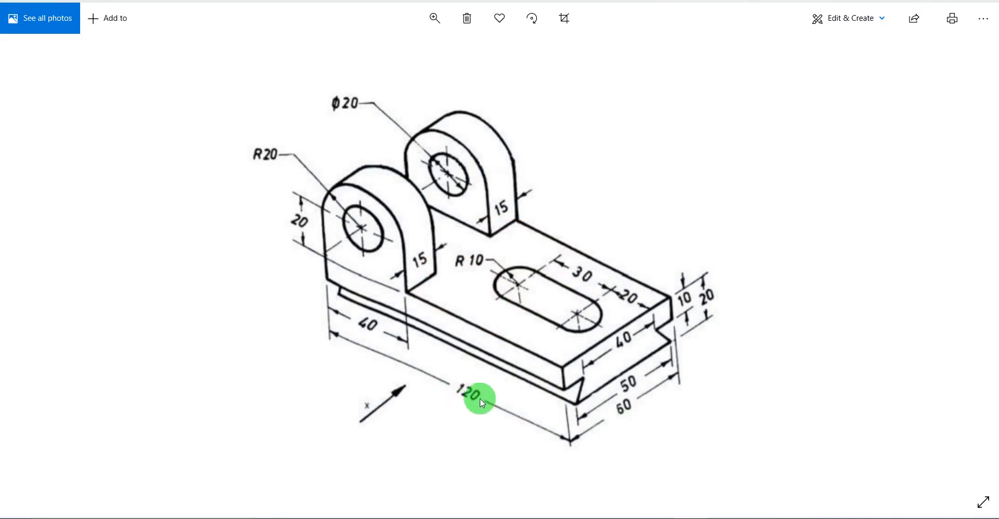
click(684, 517)
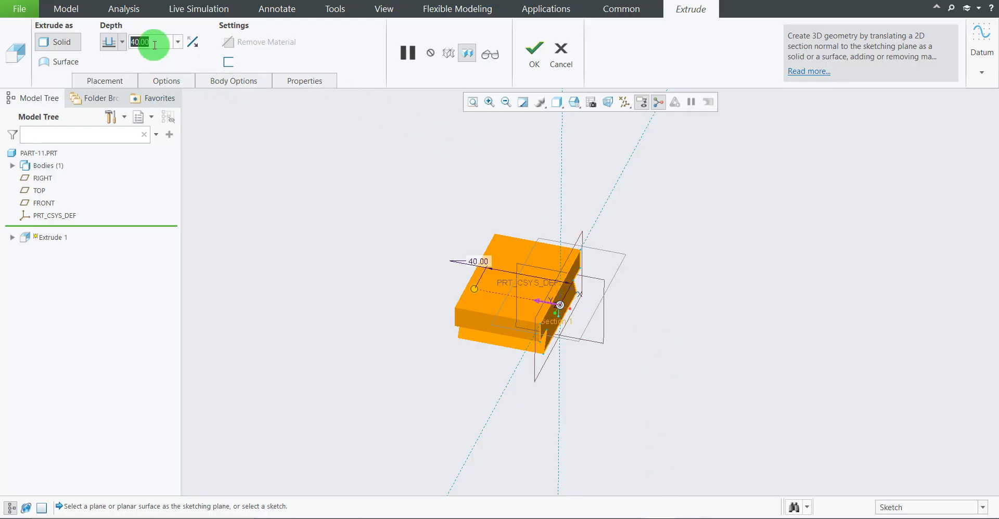
text(120)
key(Return)
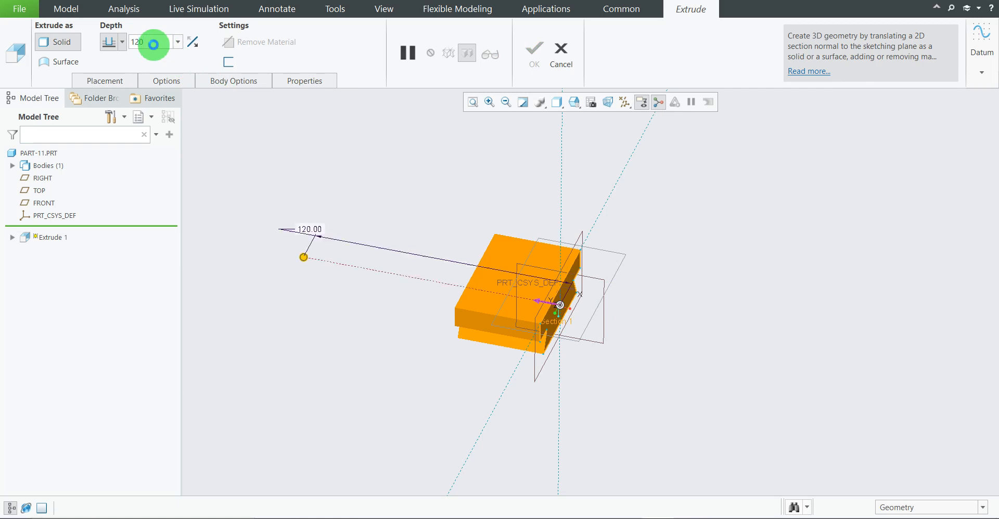
scroll(358, 233, down, 2)
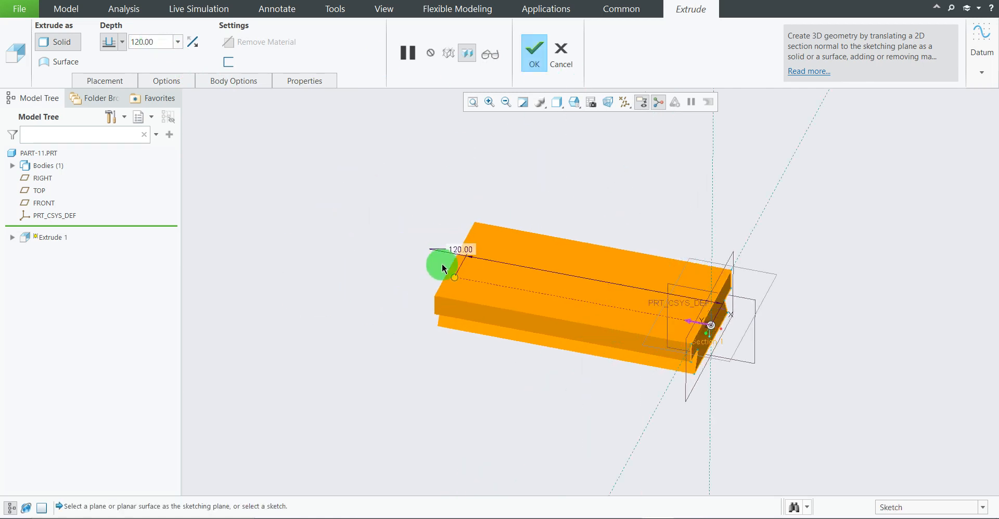
scroll(481, 272, up, 2)
scroll(482, 273, down, 1)
scroll(482, 273, up, 1)
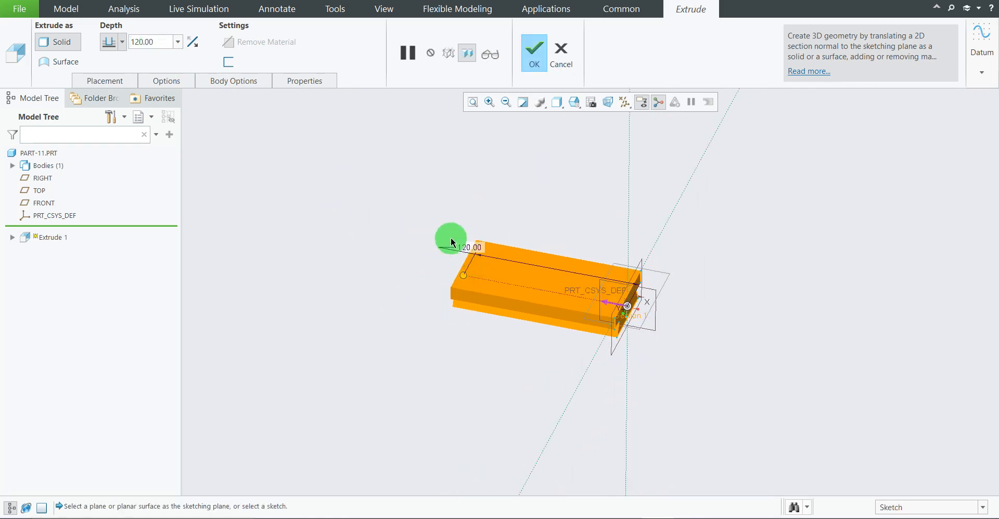
click(538, 55)
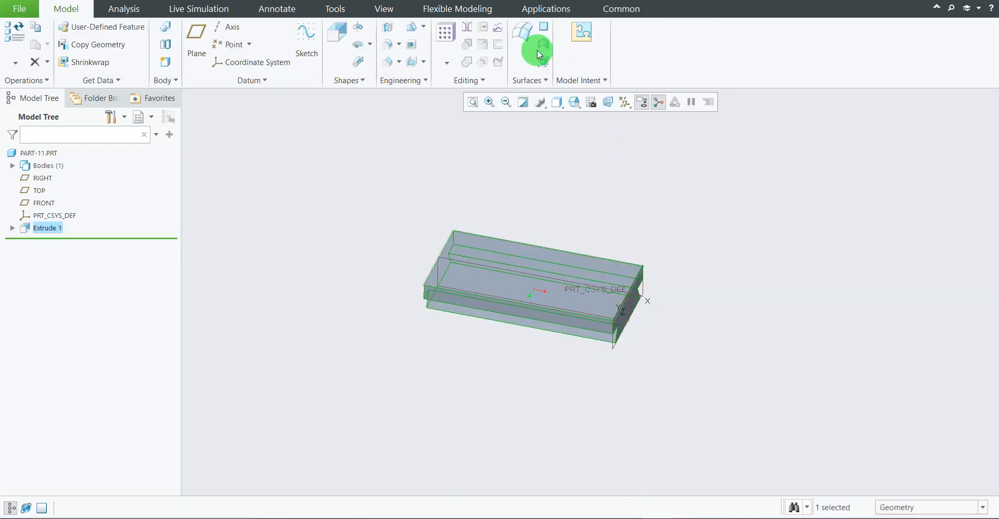
- Start a sketch on the long vertical side face of the base's upper slab and orient the view parallel to it
scroll(742, 260, up, 2)
middle_drag(676, 297, 657, 264)
scroll(608, 259, down, 3)
scroll(610, 258, down, 2)
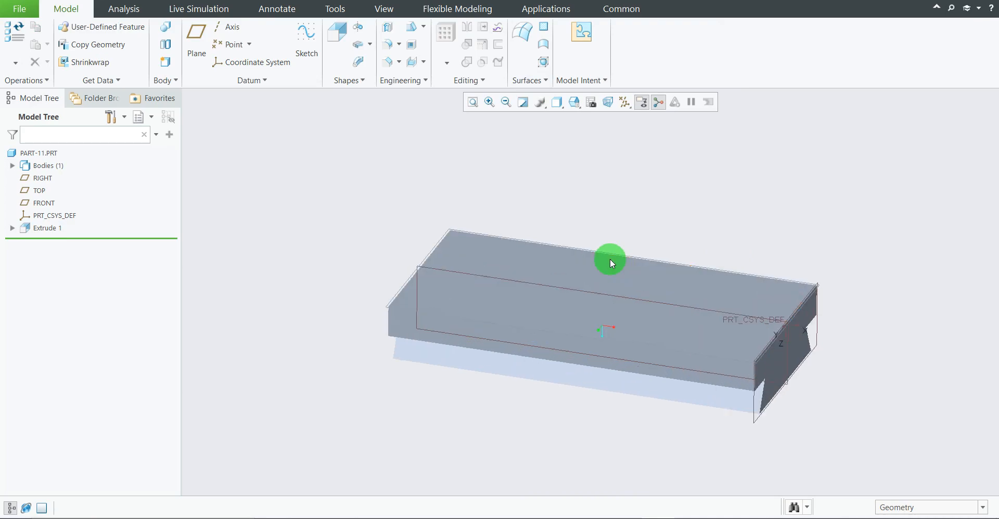
click(685, 518)
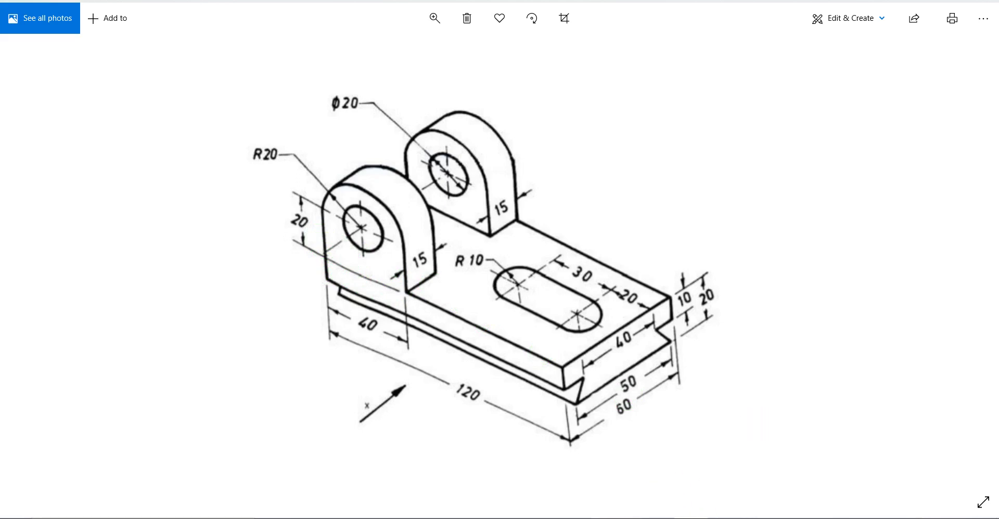
click(679, 516)
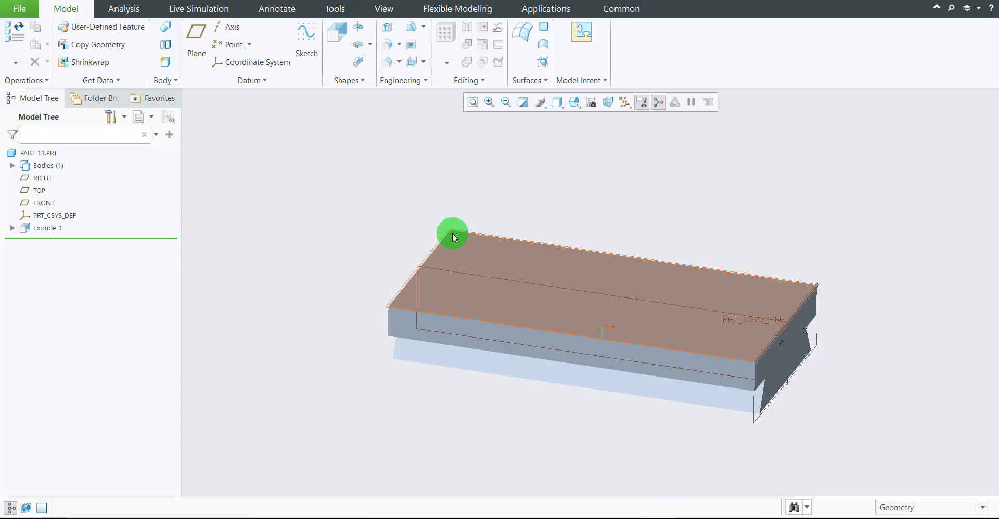
click(308, 41)
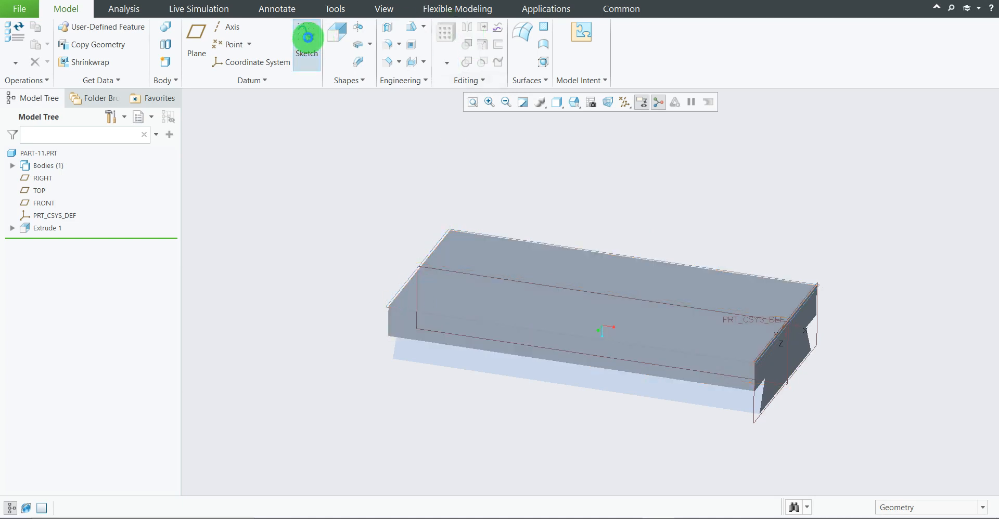
click(403, 326)
click(952, 281)
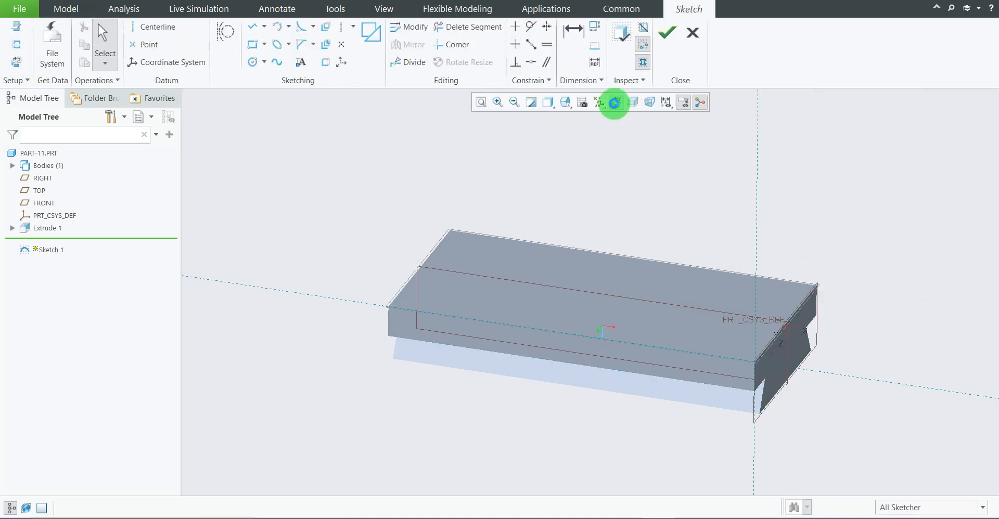
click(614, 102)
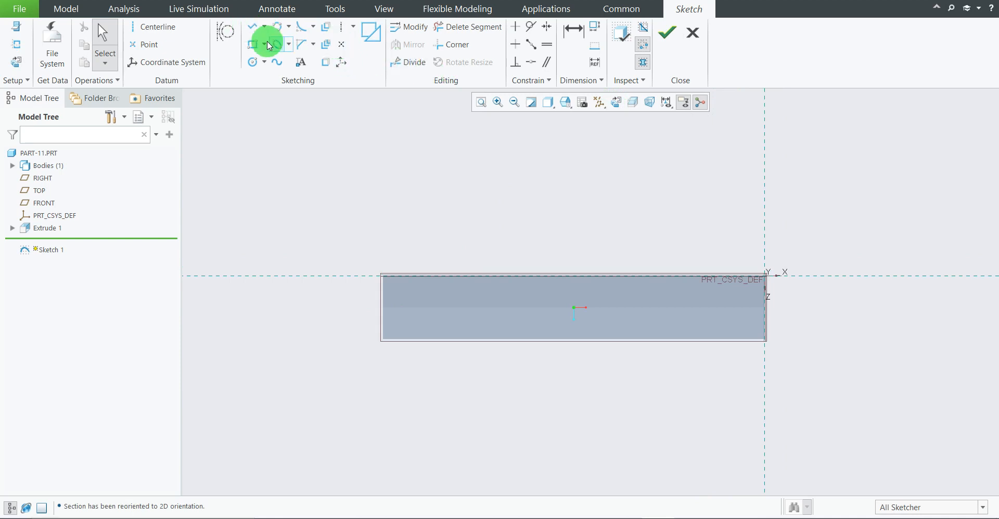
- Add the base's left end surface as a sketch reference
click(18, 45)
scroll(391, 303, up, 1)
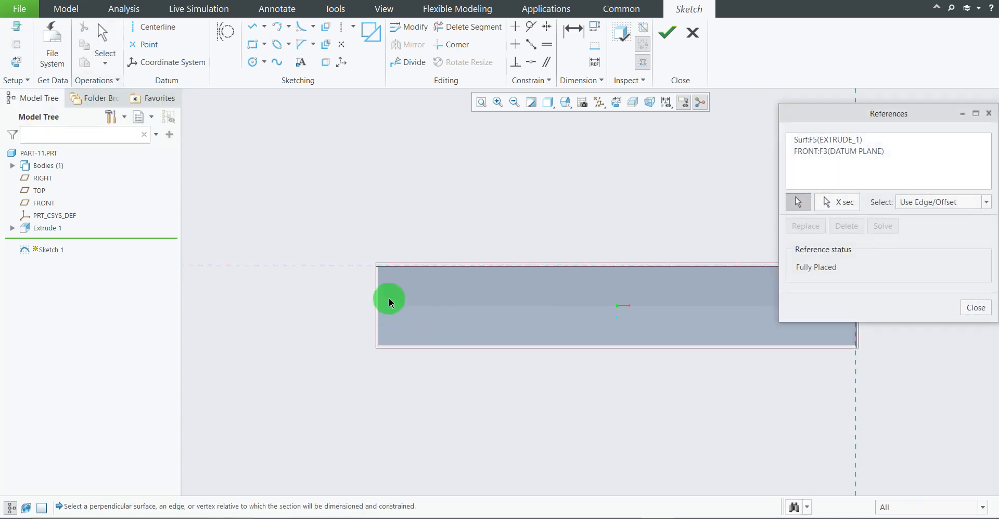
click(381, 289)
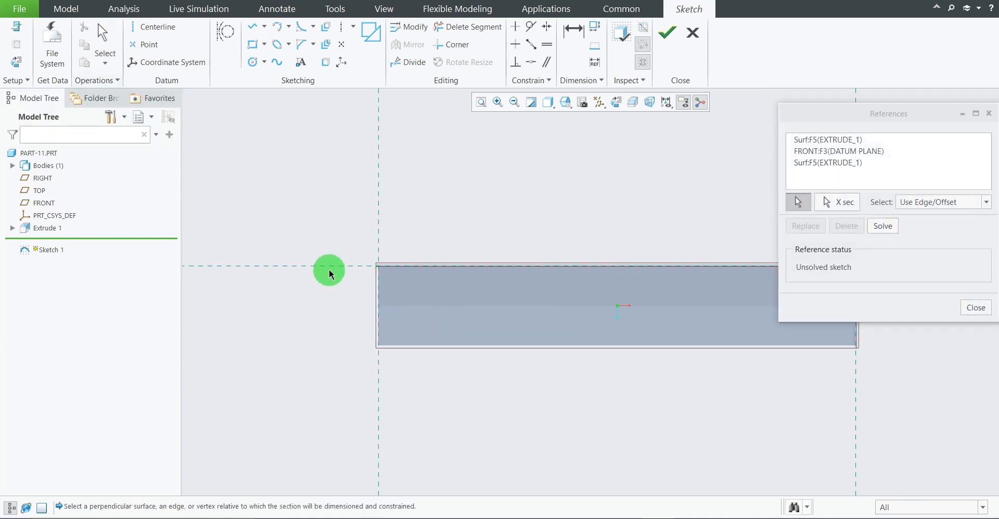
click(975, 308)
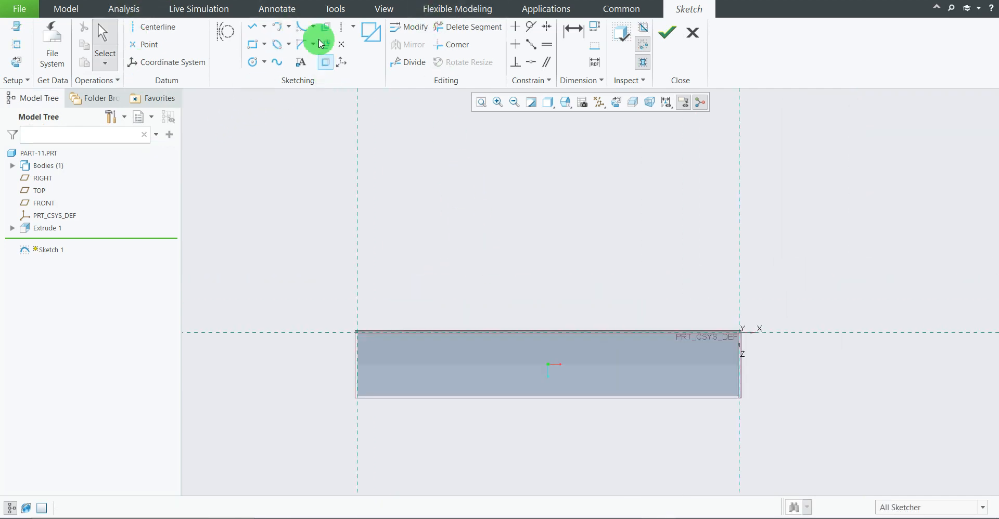
- Sketch two concentric circles, about 14.4 mm and 30.6 mm in diameter, above the base near its left end
click(252, 62)
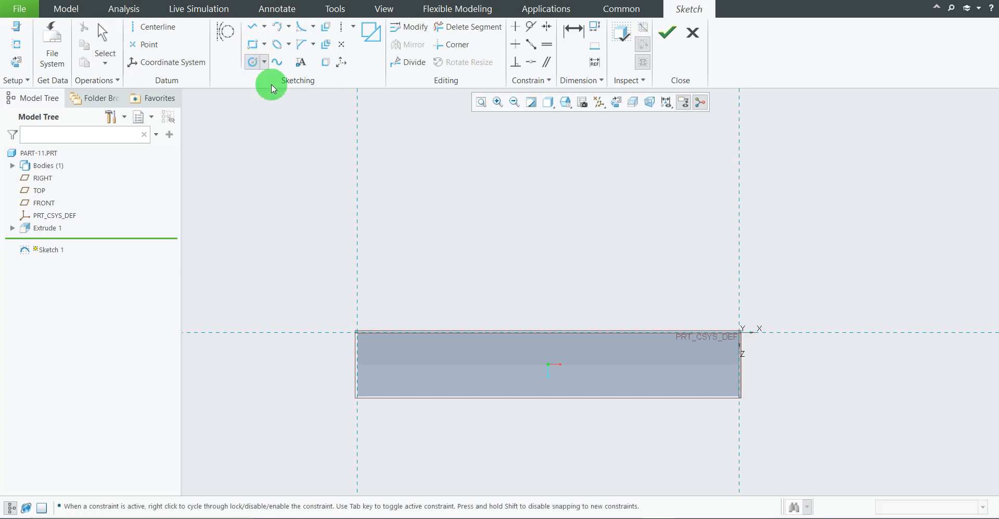
click(413, 222)
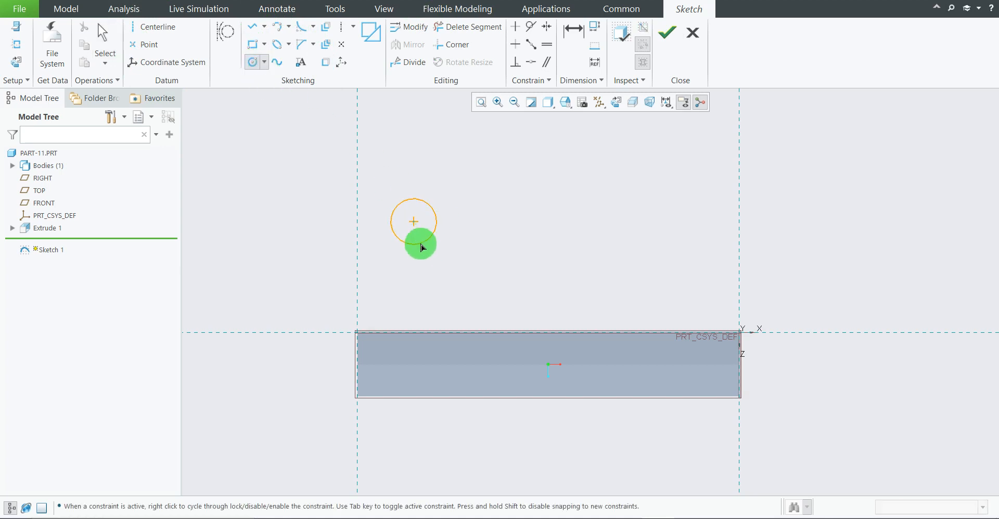
click(420, 244)
click(414, 221)
click(443, 260)
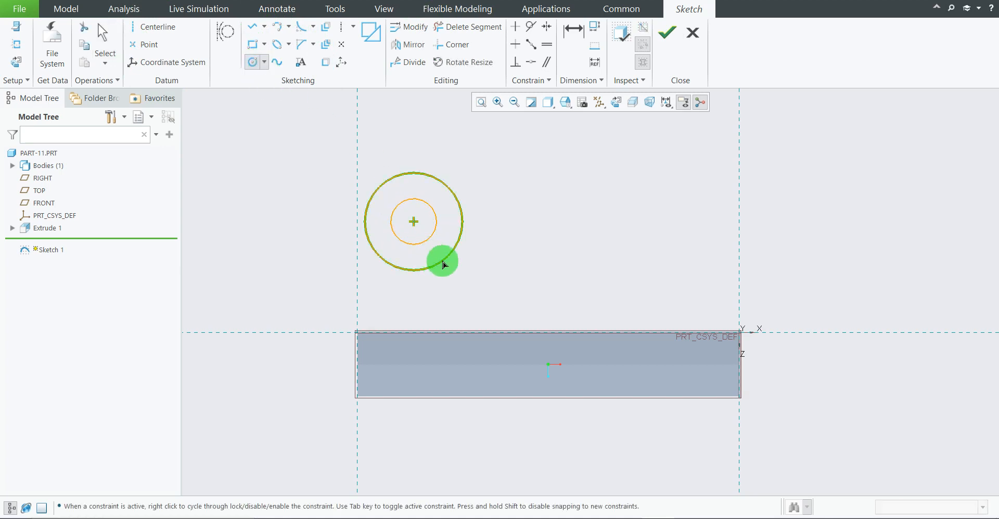
middle_click(551, 235)
- Reposition the circles' location and diameter dimensions outside the geometry
scroll(383, 207, up, 1)
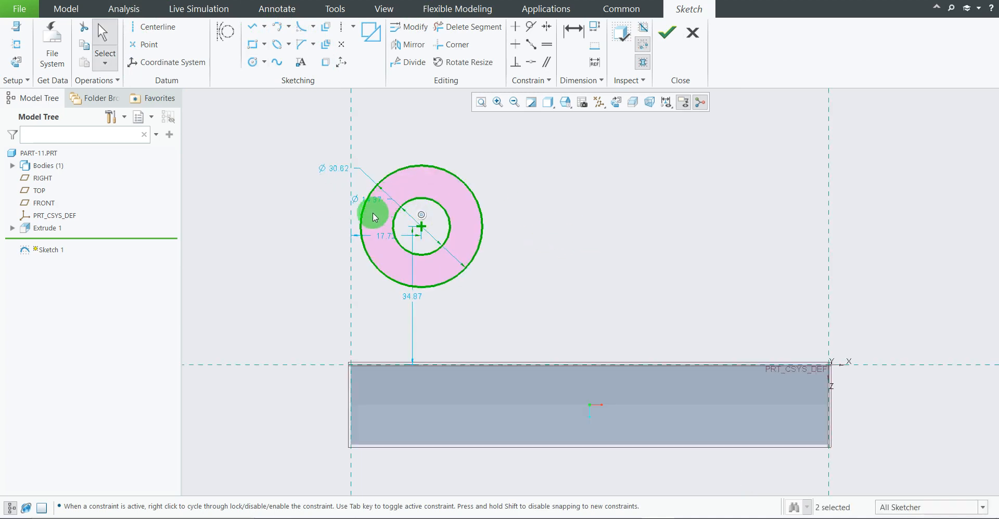
drag(383, 237, 384, 477)
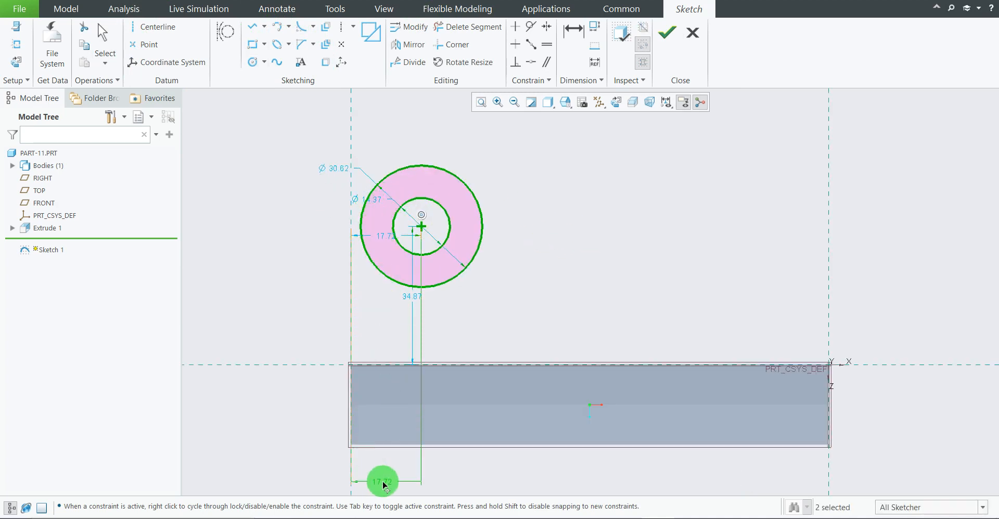
drag(406, 295, 268, 296)
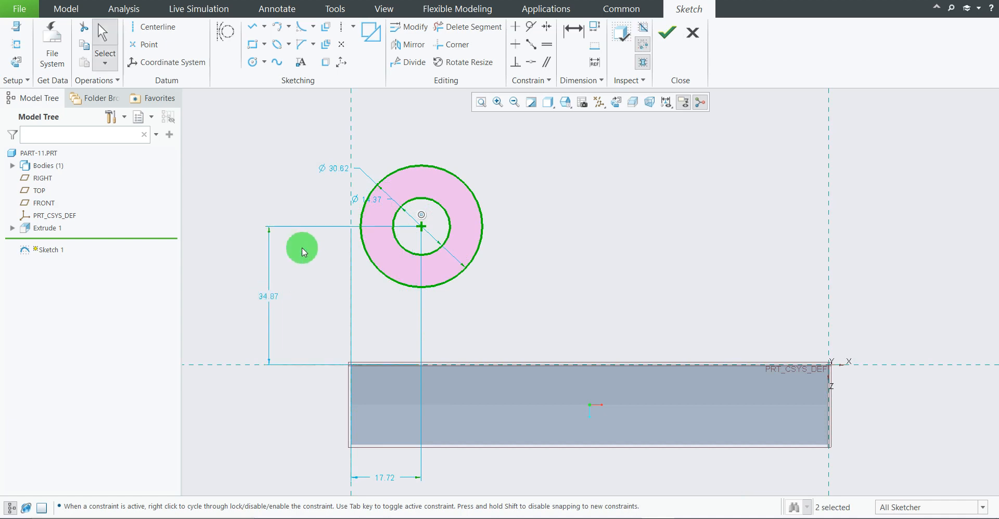
drag(340, 176, 306, 188)
scroll(486, 260, down, 2)
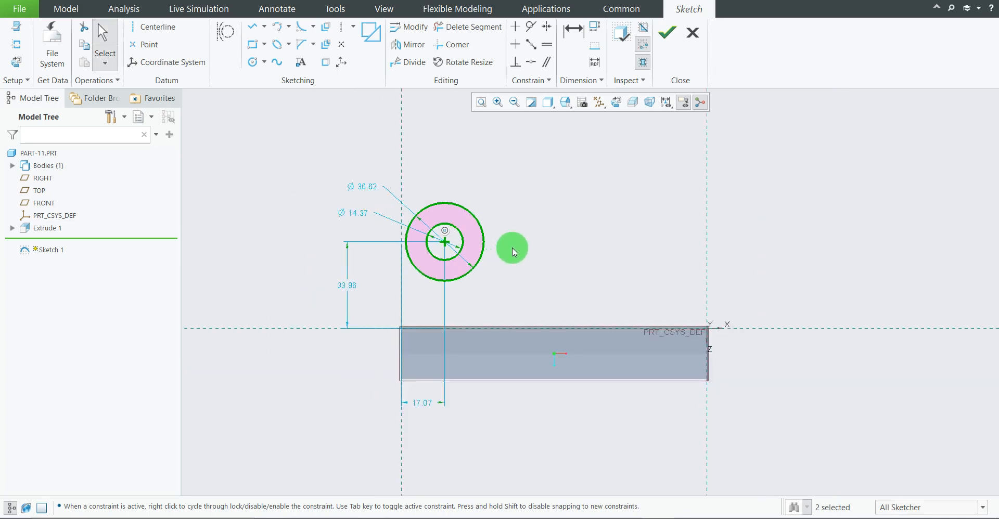
- Check the lug radius in the reference drawing and set the outer circle's diameter to 40 mm
click(695, 518)
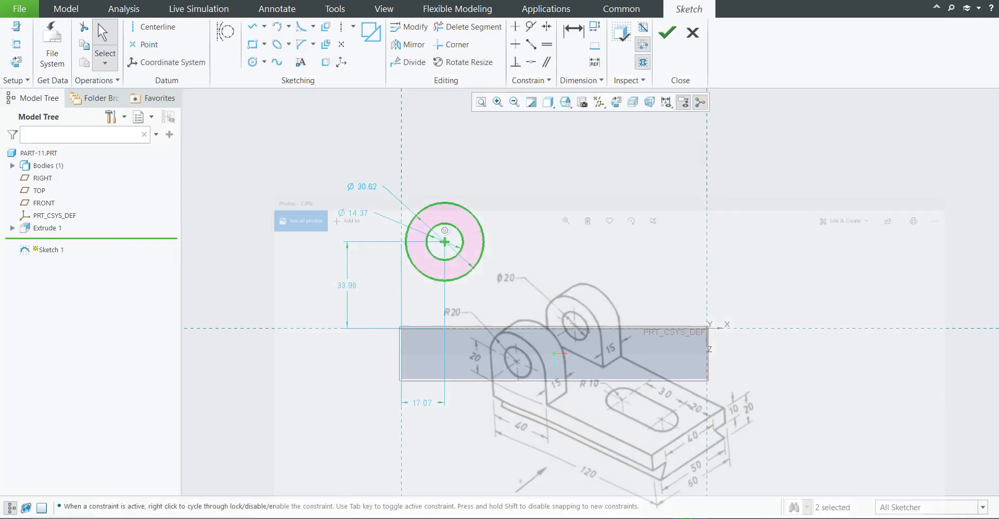
click(675, 518)
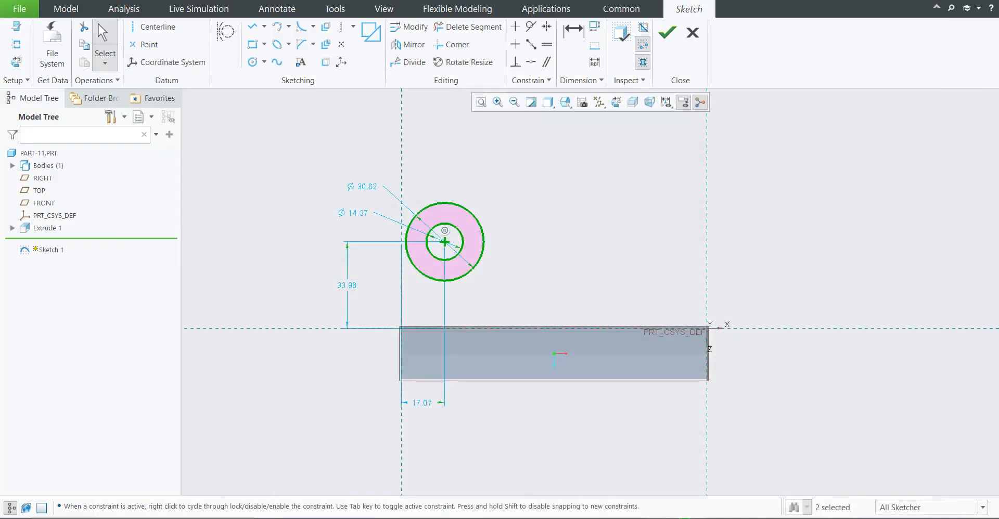
scroll(364, 201, up, 1)
scroll(385, 188, up, 2)
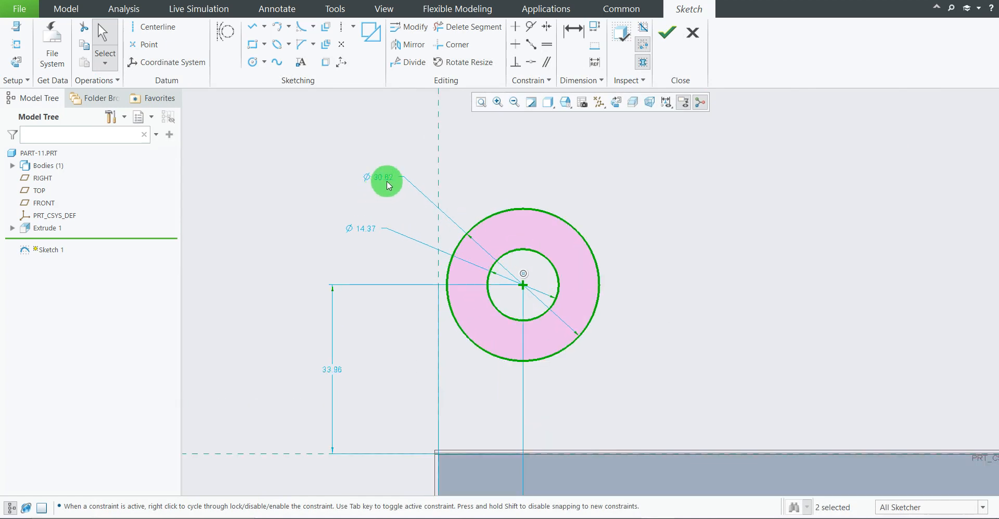
double_click(387, 180)
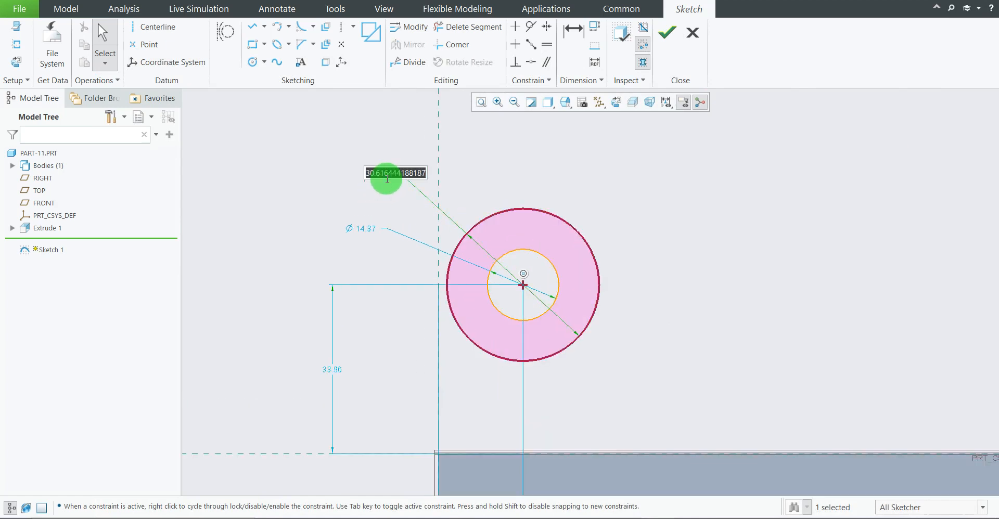
text(40)
key(Return)
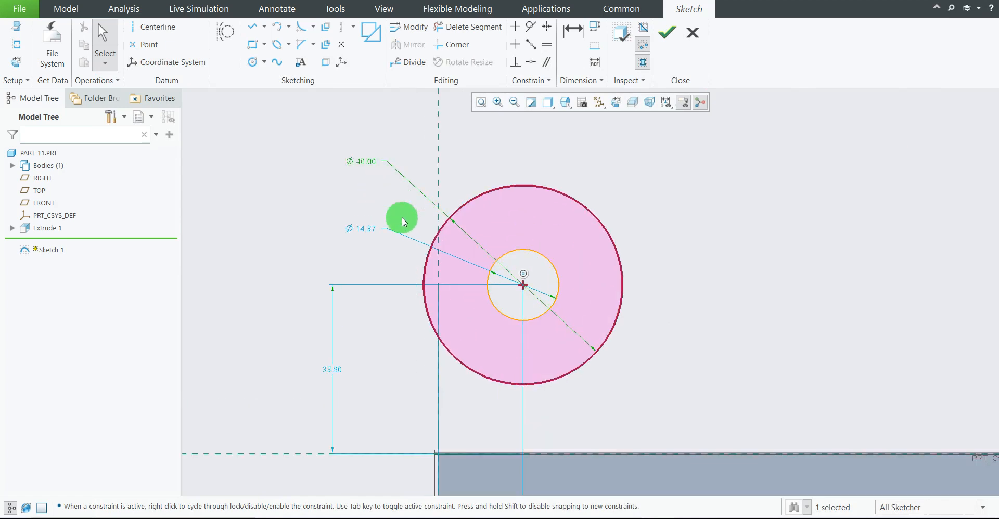
- Set the inner circle's diameter to 20 mm
double_click(370, 227)
text(20)
key(Return)
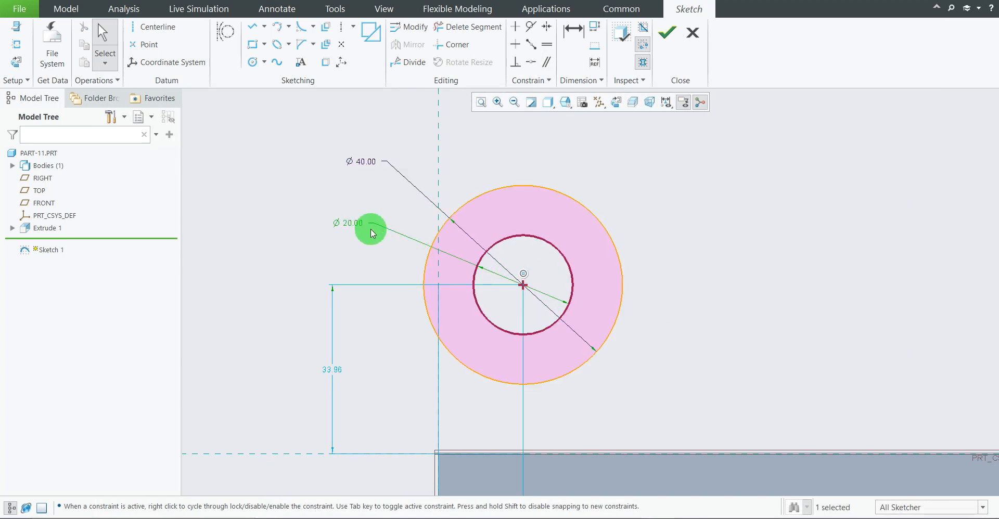
- Check the hole height in the reference drawing and set the circle centre's height above the base to 20 mm
scroll(370, 233, down, 2)
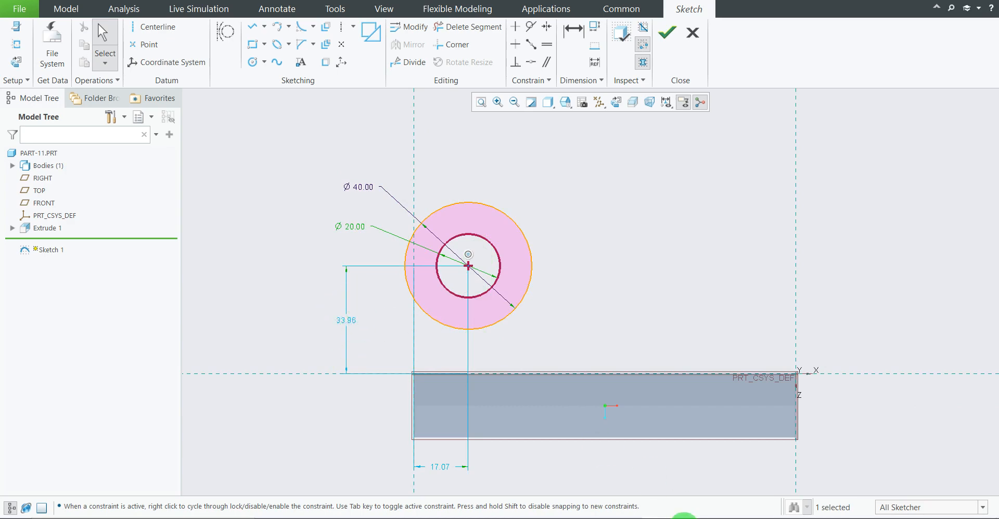
click(683, 518)
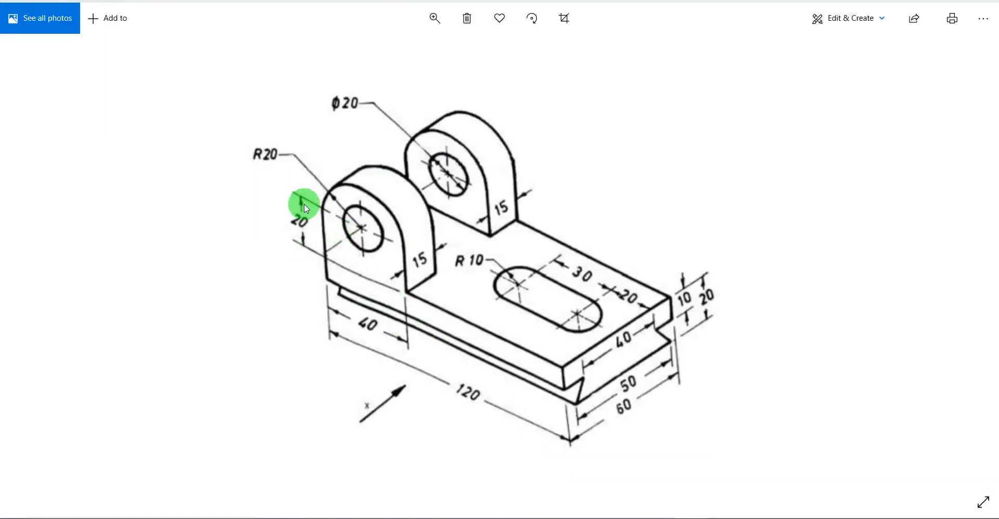
click(666, 517)
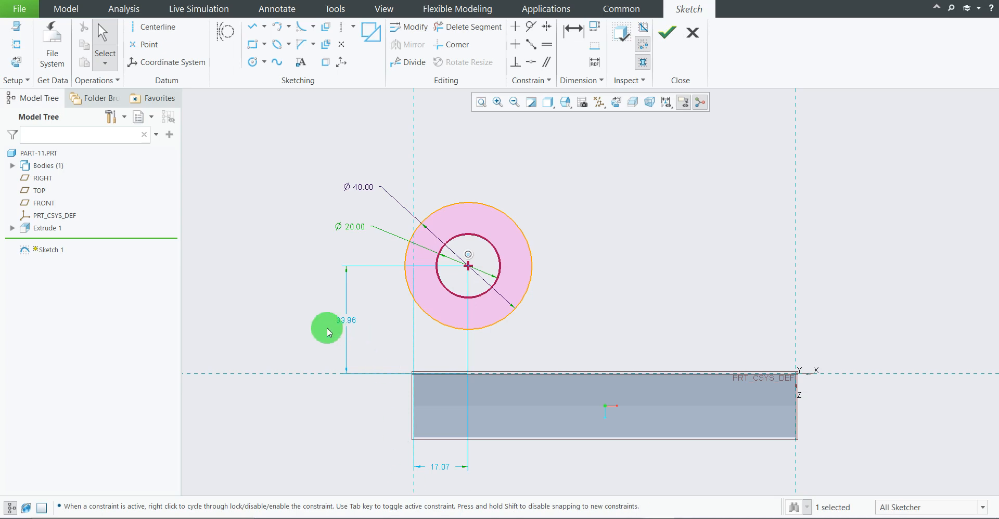
double_click(346, 324)
text(2)
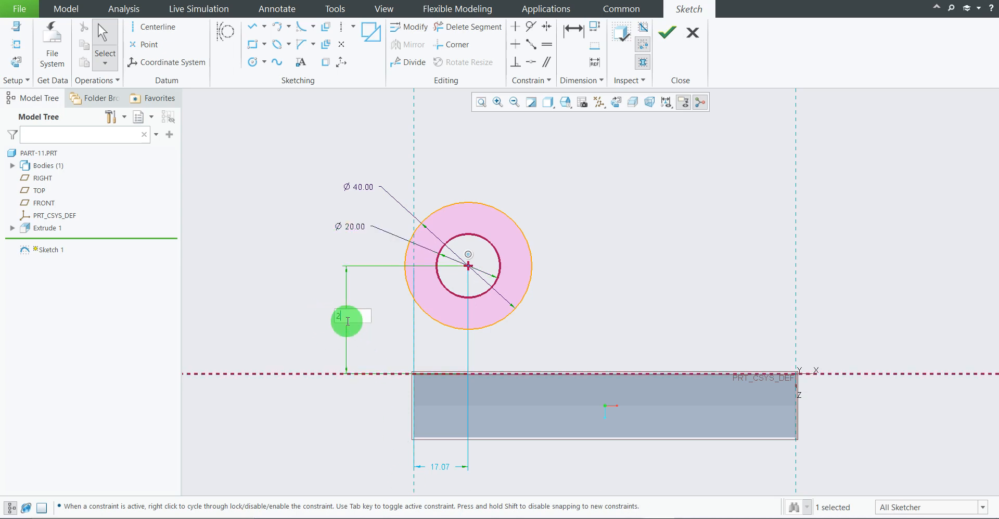
text(0)
key(Return)
scroll(497, 204, down, 1)
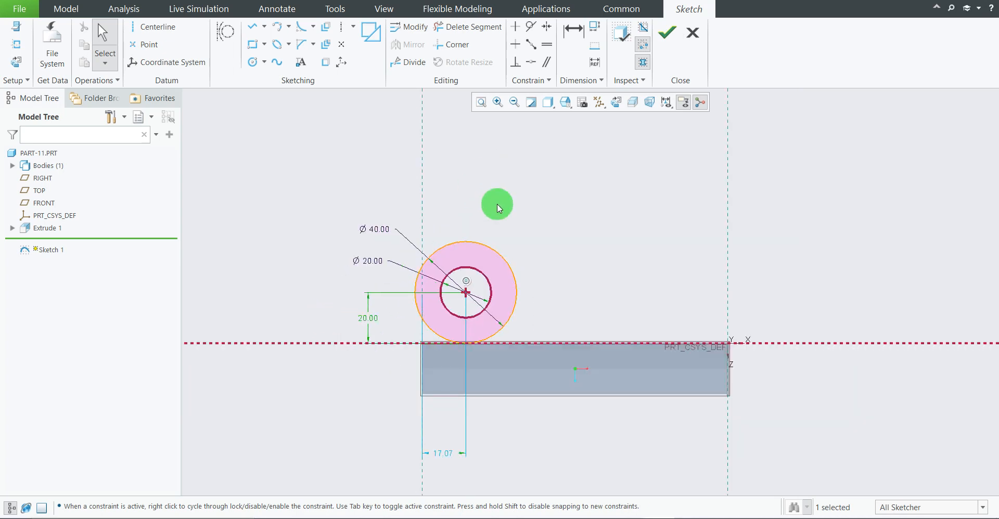
- Check the lug width in the reference drawing and set the circle centre's distance from the base's left end to 40/2
scroll(454, 411, up, 2)
scroll(480, 345, down, 1)
scroll(447, 455, up, 1)
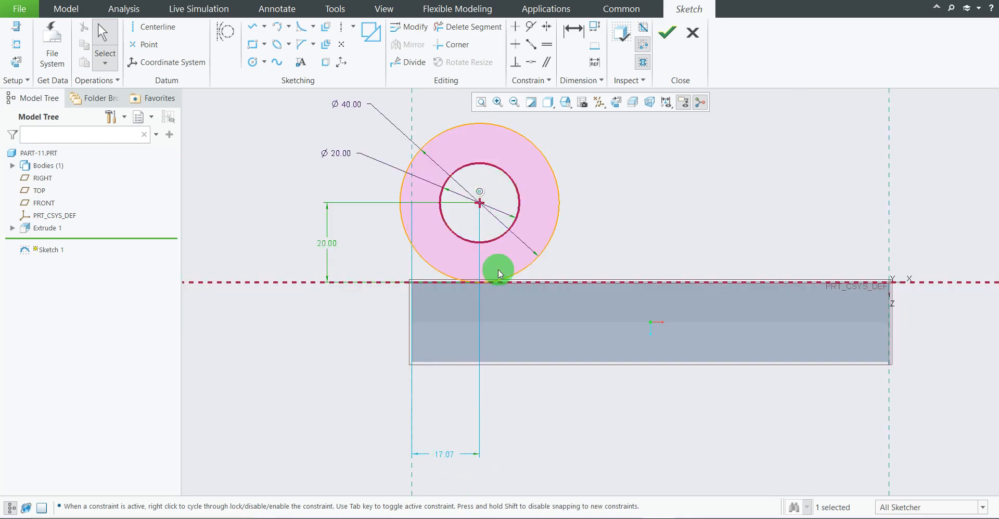
click(684, 518)
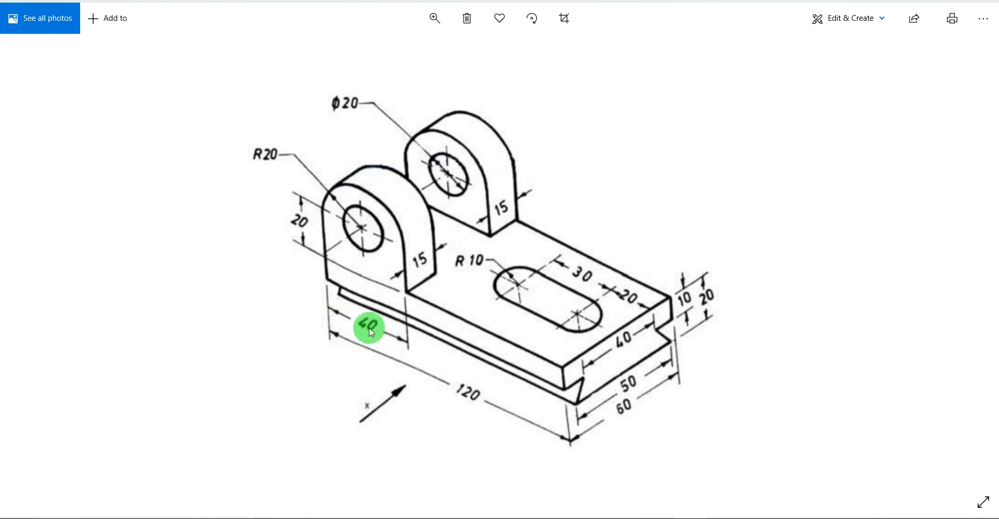
click(663, 518)
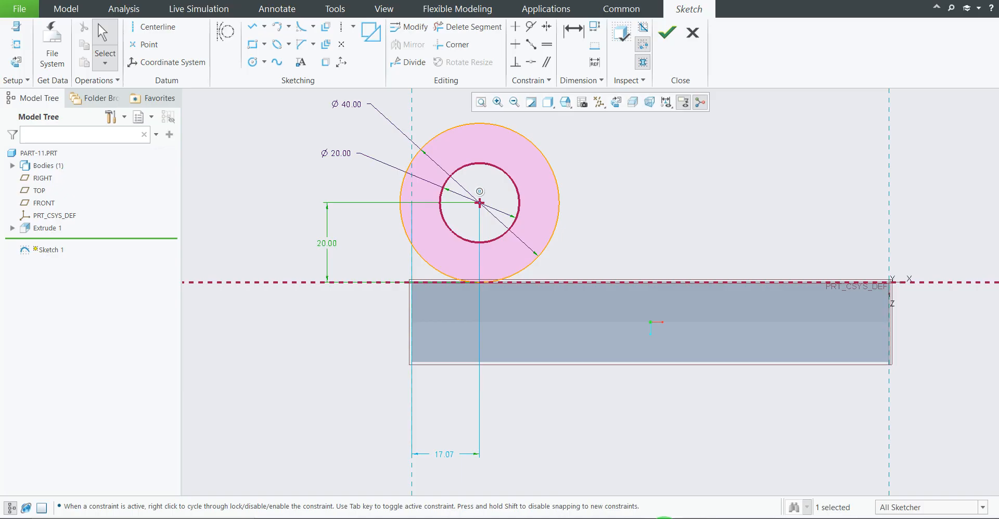
double_click(447, 455)
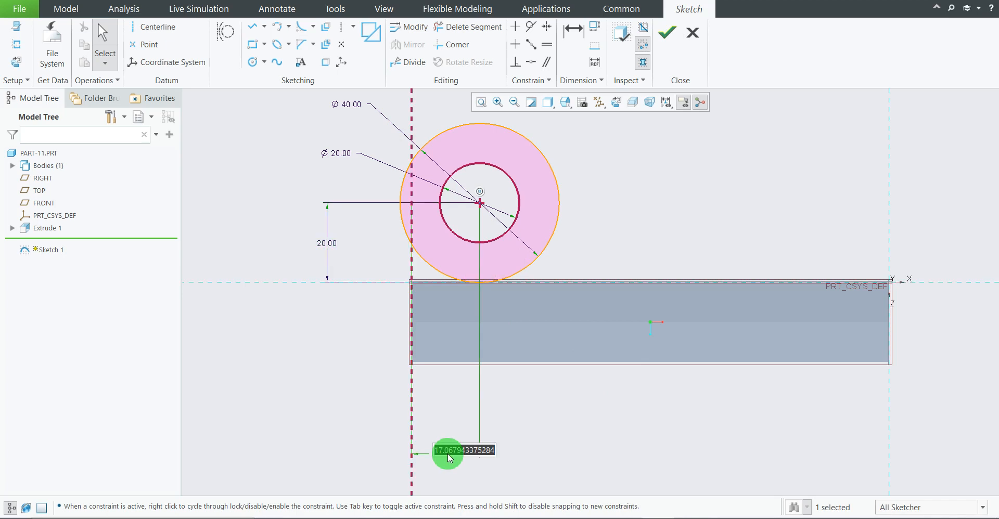
text(4)
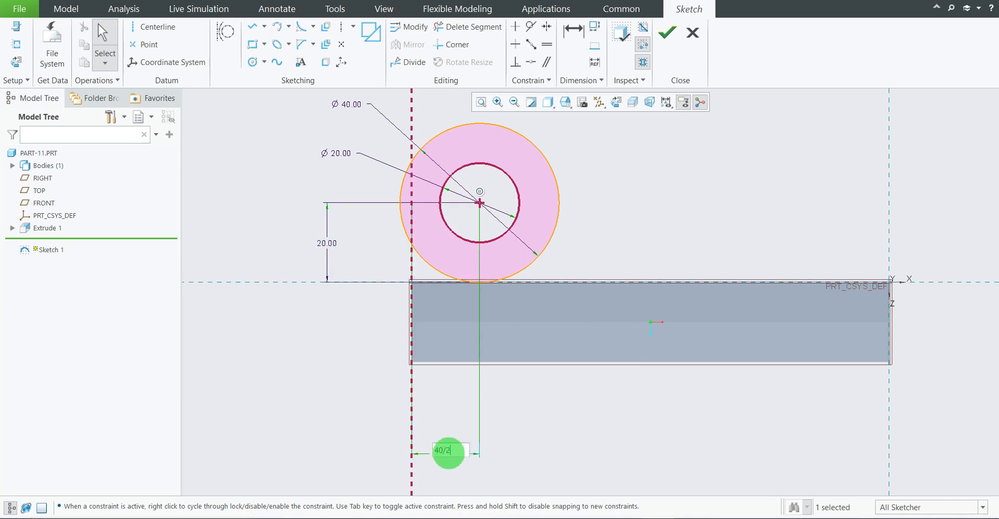
text(0/2)
key(Return)
scroll(368, 243, down, 2)
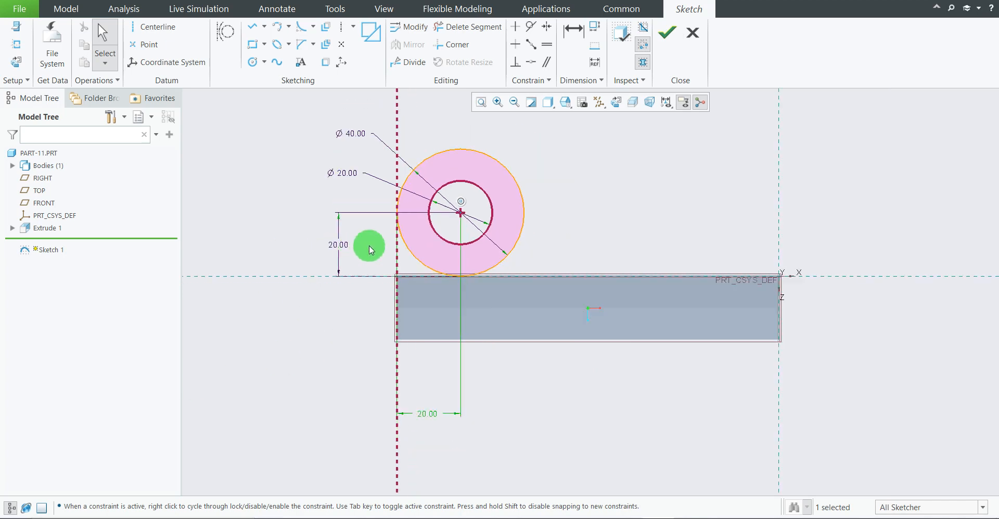
- Draw two vertical lines from the right and left extremes of the outer circle down to the base's top edge
click(252, 27)
scroll(431, 188, up, 3)
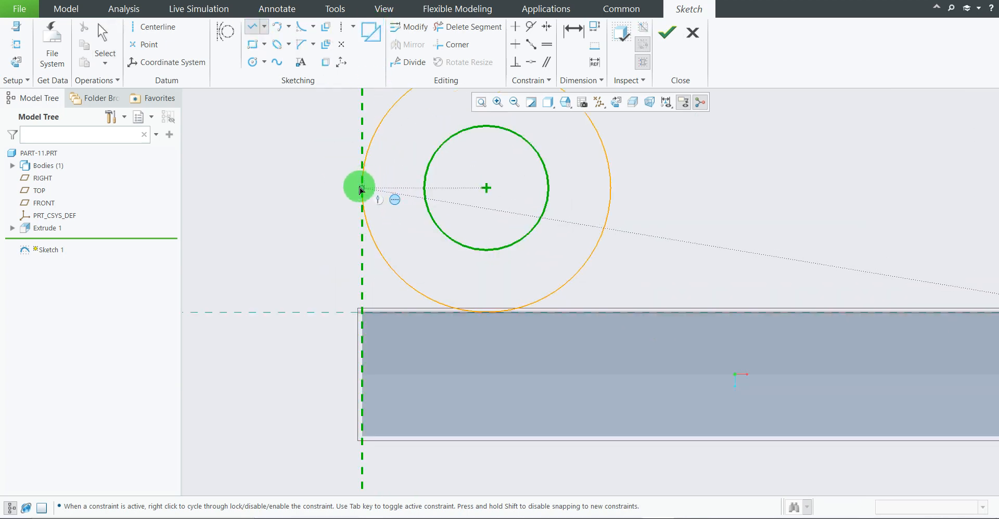
scroll(360, 190, up, 3)
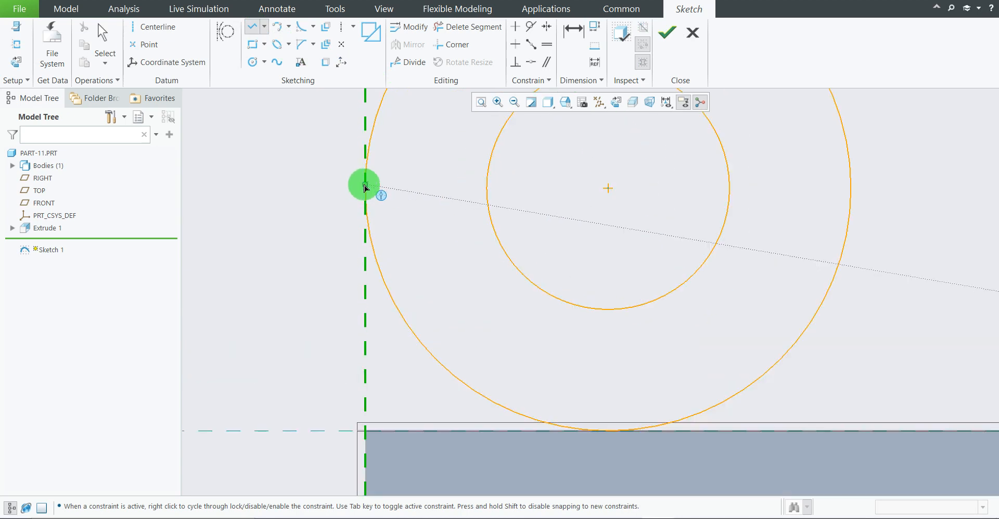
click(852, 188)
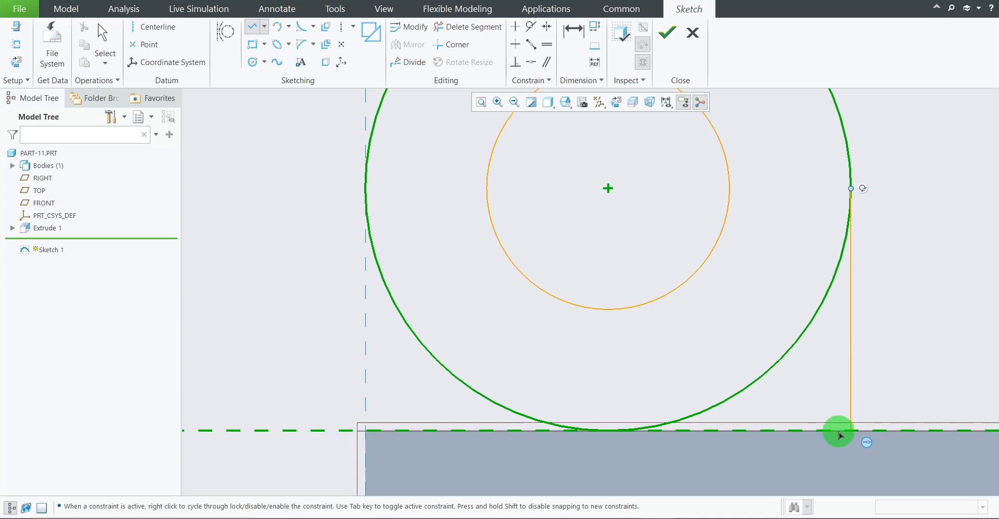
click(854, 430)
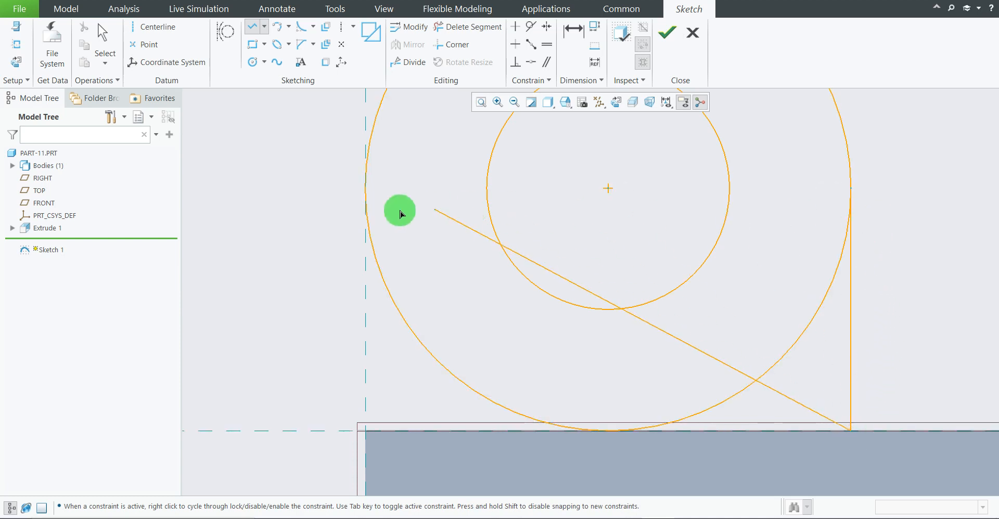
middle_click(396, 187)
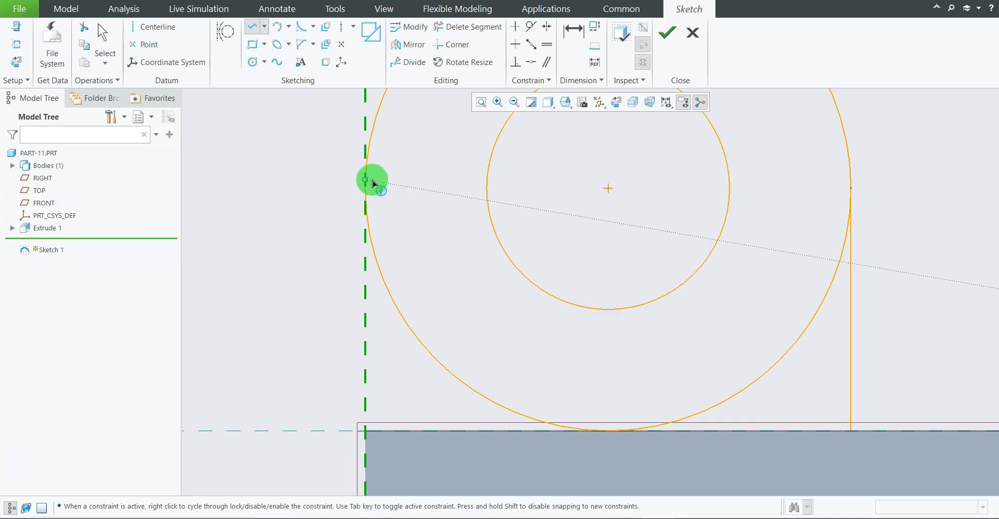
click(372, 239)
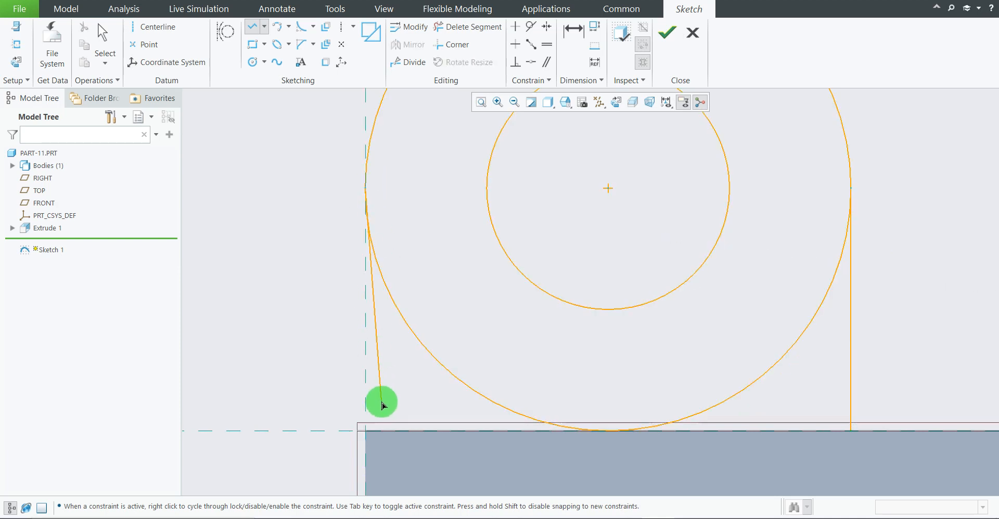
click(367, 432)
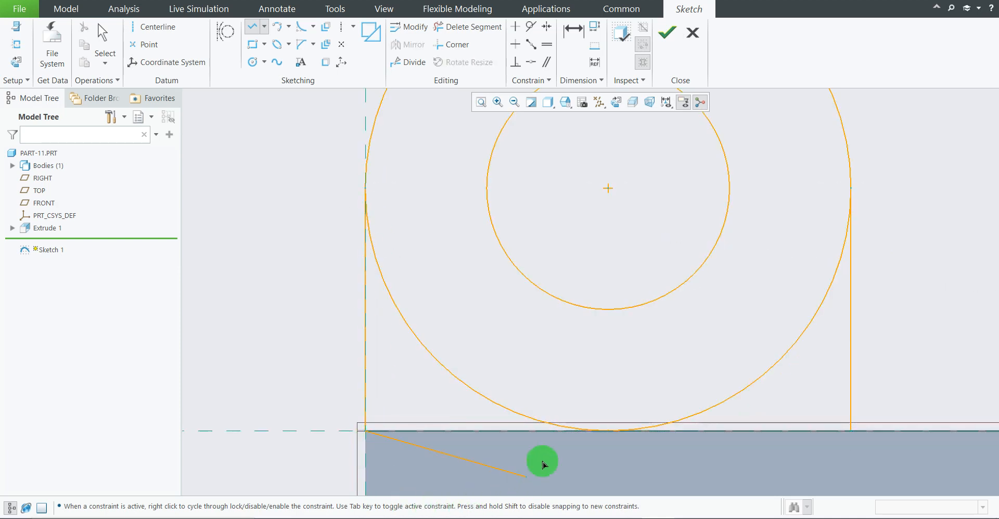
middle_click(410, 379)
middle_click(284, 289)
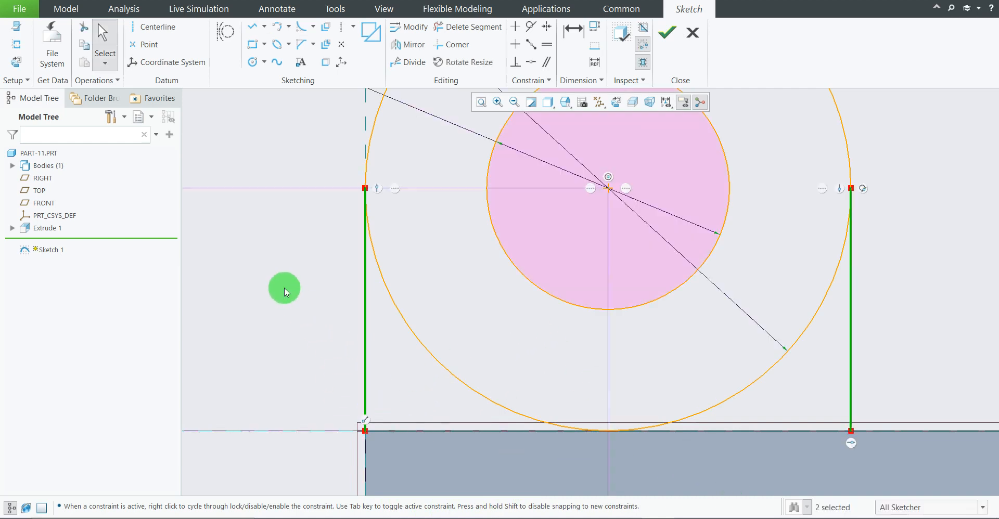
- Trim away the lower half of the outer circle between the two vertical lines with Delete Segment
scroll(314, 255, up, 3)
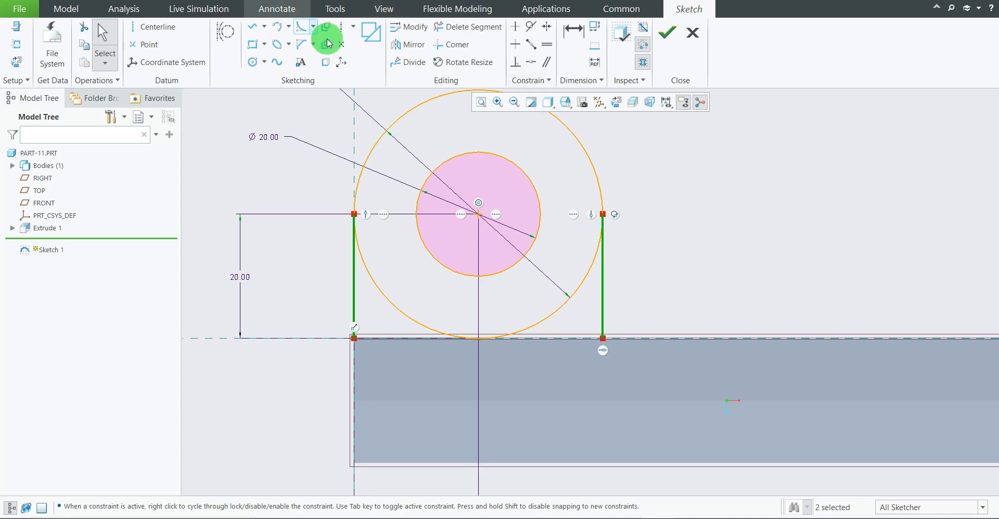
click(464, 31)
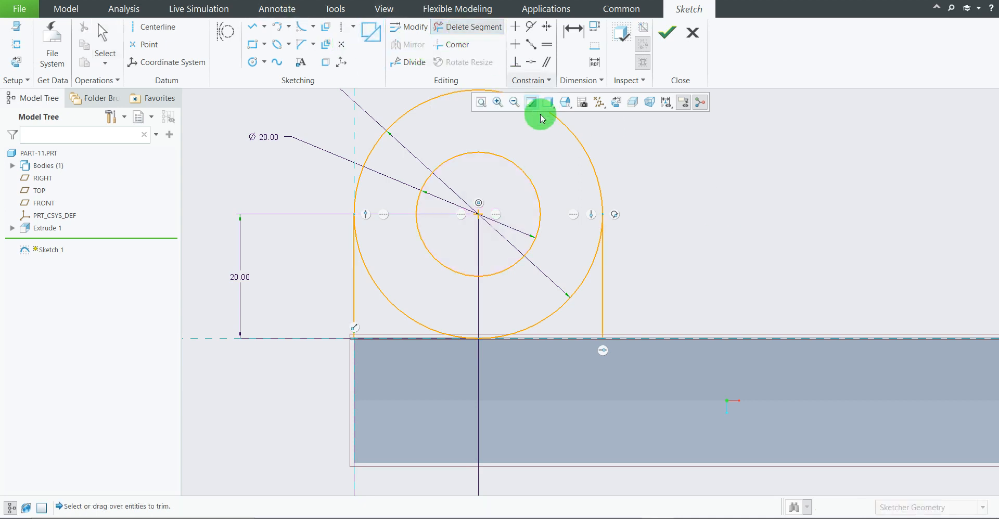
scroll(591, 326, up, 2)
drag(596, 347, 589, 252)
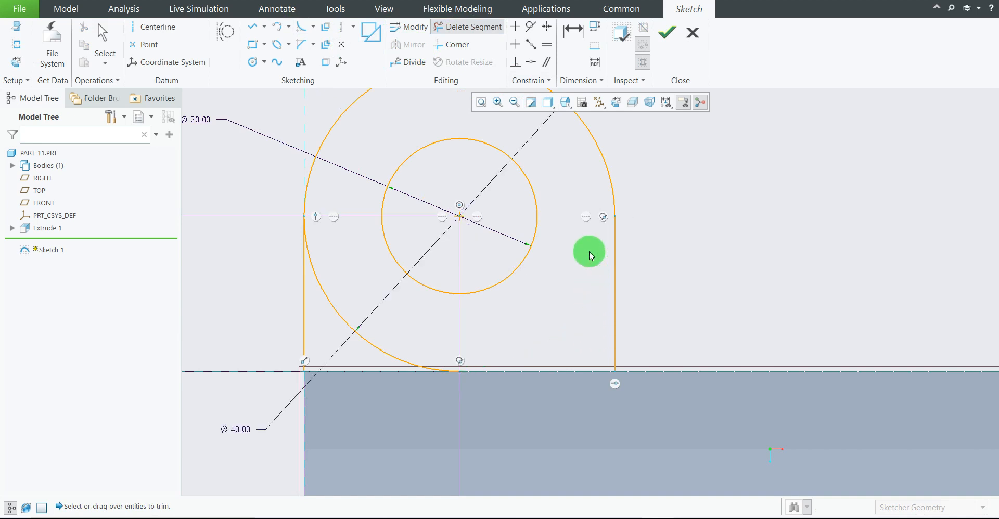
click(308, 276)
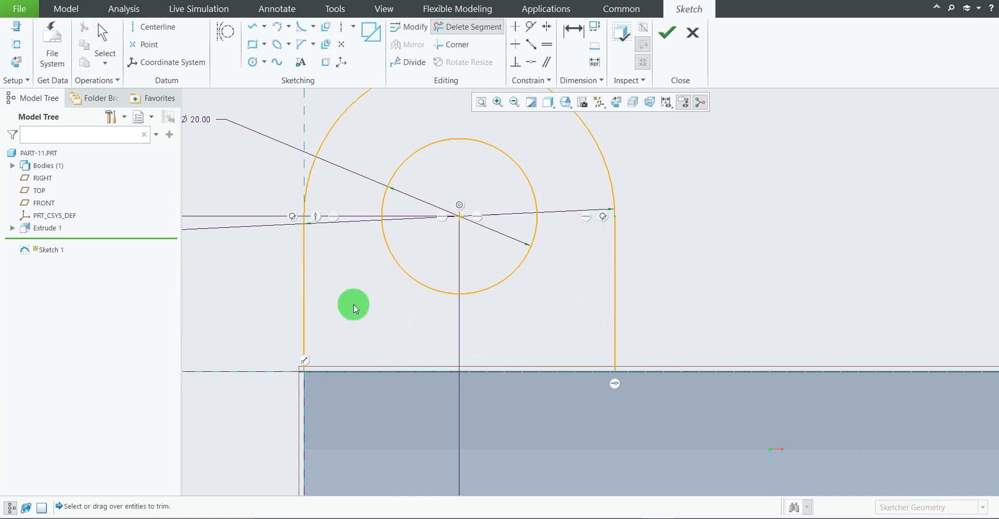
scroll(614, 306, down, 2)
scroll(370, 240, up, 1)
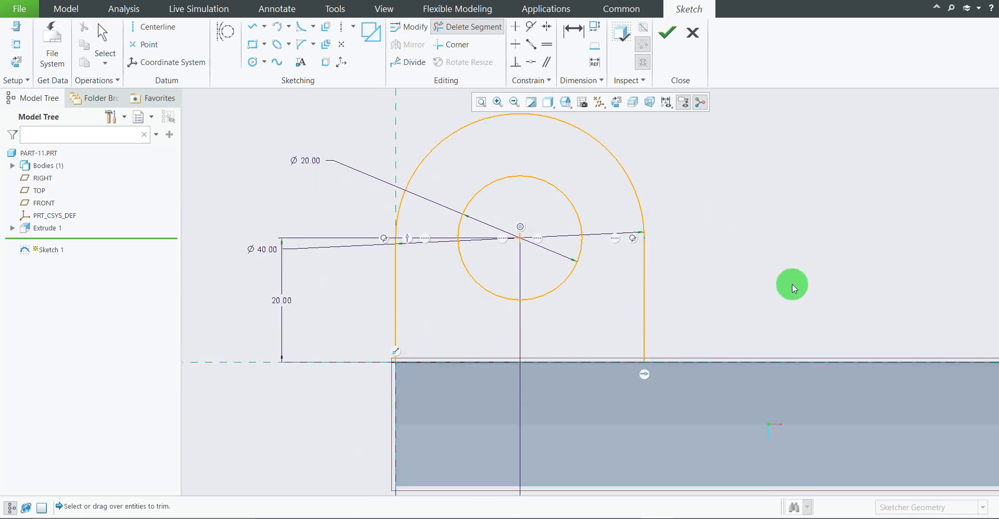
middle_click(767, 207)
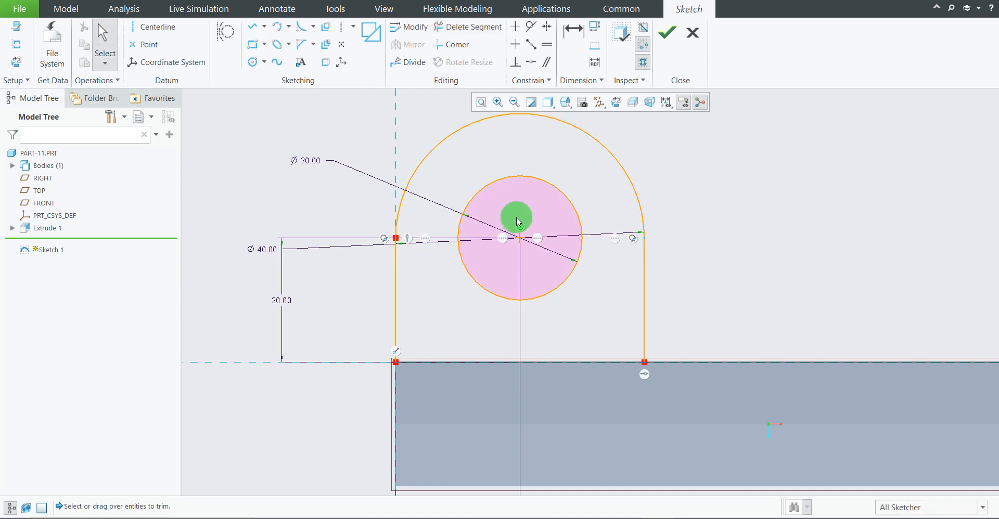
- Examine the joint between the outer arc and the lug's left vertical line for an open endpoint
scroll(442, 237, up, 2)
scroll(334, 245, up, 3)
scroll(402, 243, up, 3)
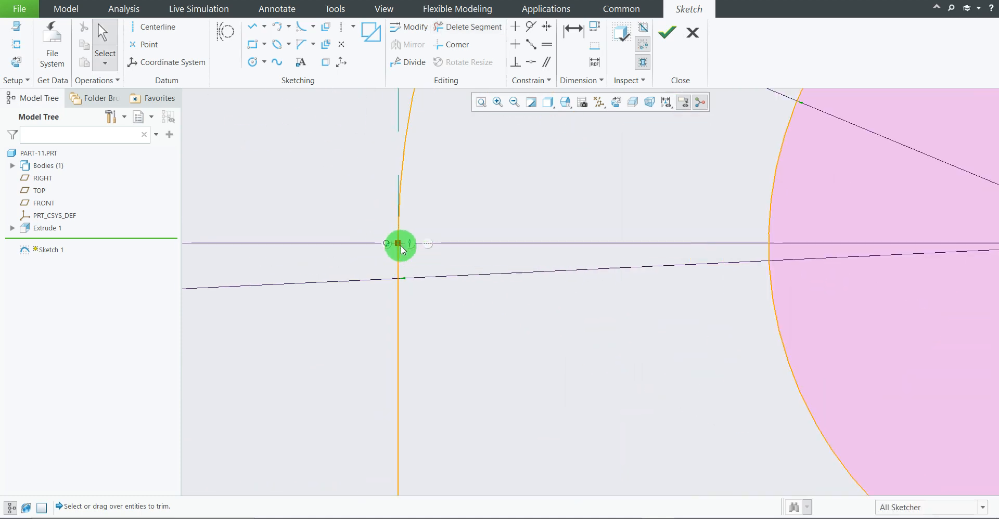
scroll(401, 245, up, 5)
click(391, 279)
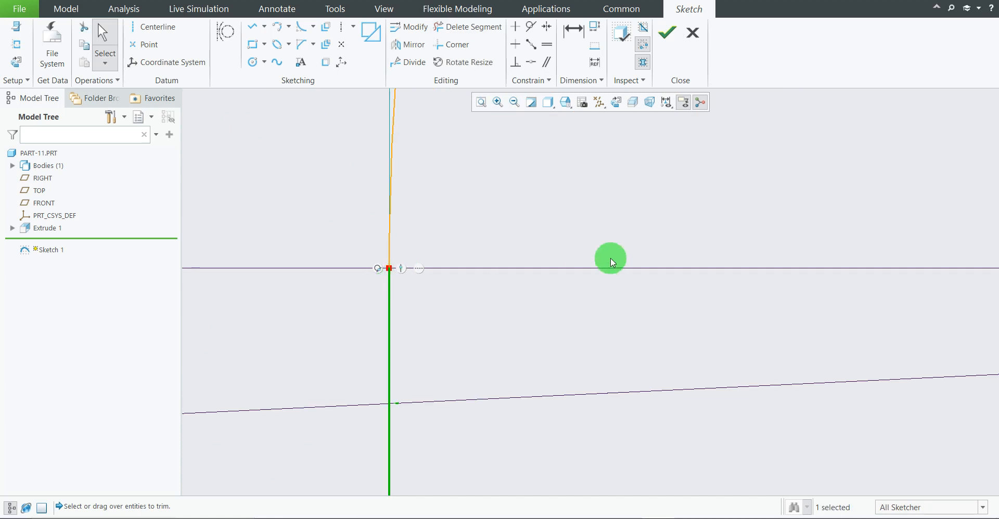
scroll(610, 258, down, 5)
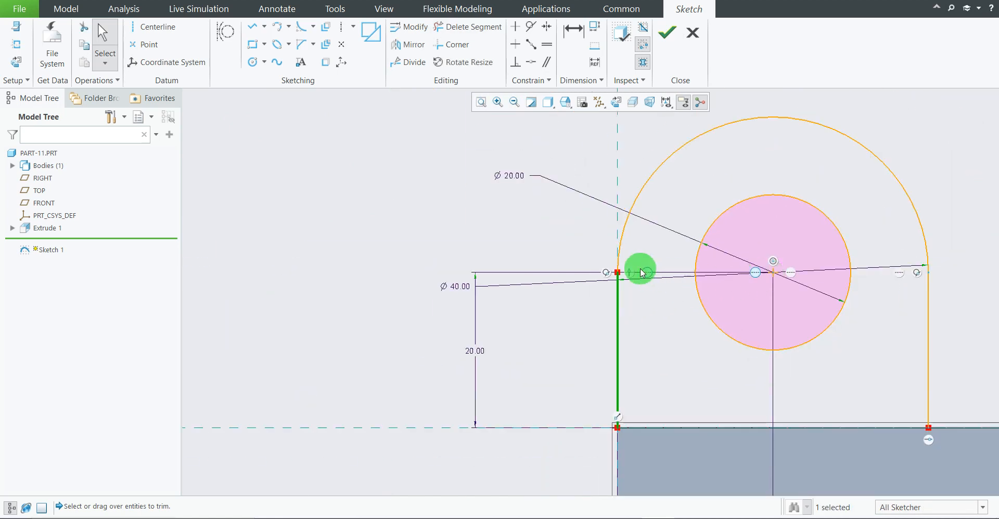
scroll(635, 268, up, 1)
scroll(649, 313, up, 5)
click(649, 313)
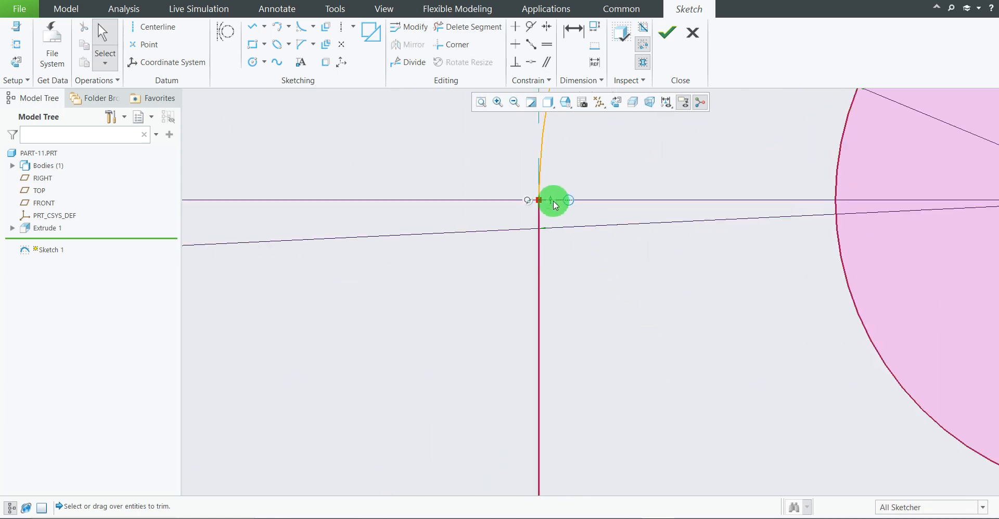
scroll(486, 177, down, 3)
scroll(563, 314, down, 4)
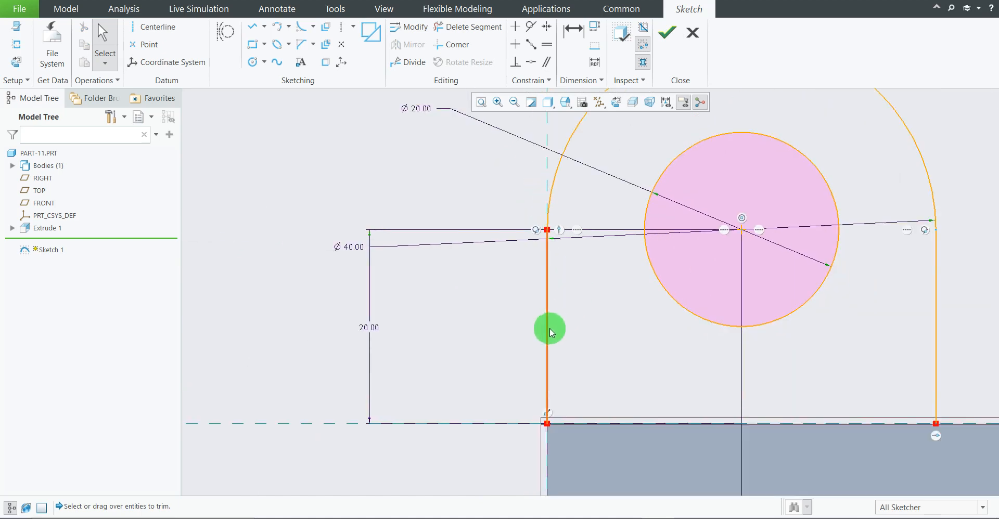
- Replace the lug's left vertical line with a new one from the arc's left end to the base's top-left corner
click(548, 328)
key(Delete)
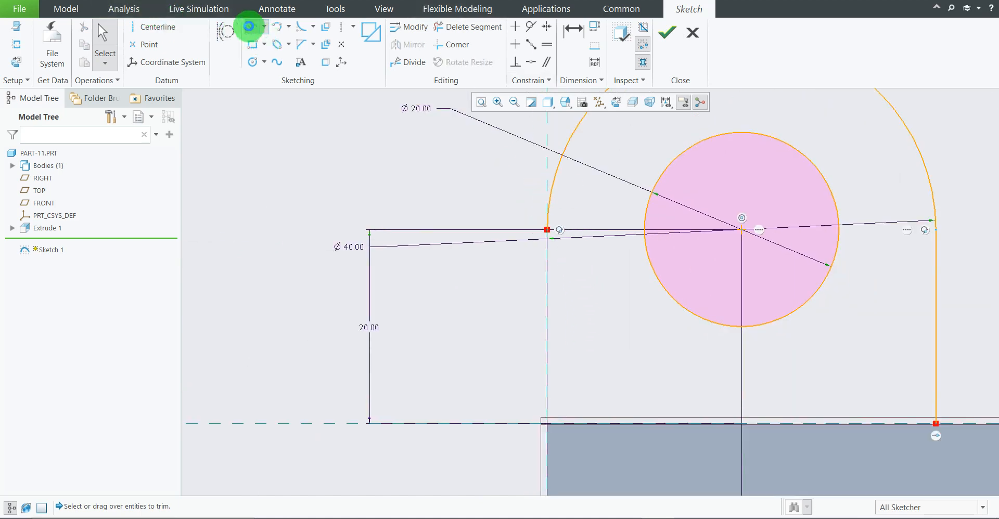
click(249, 26)
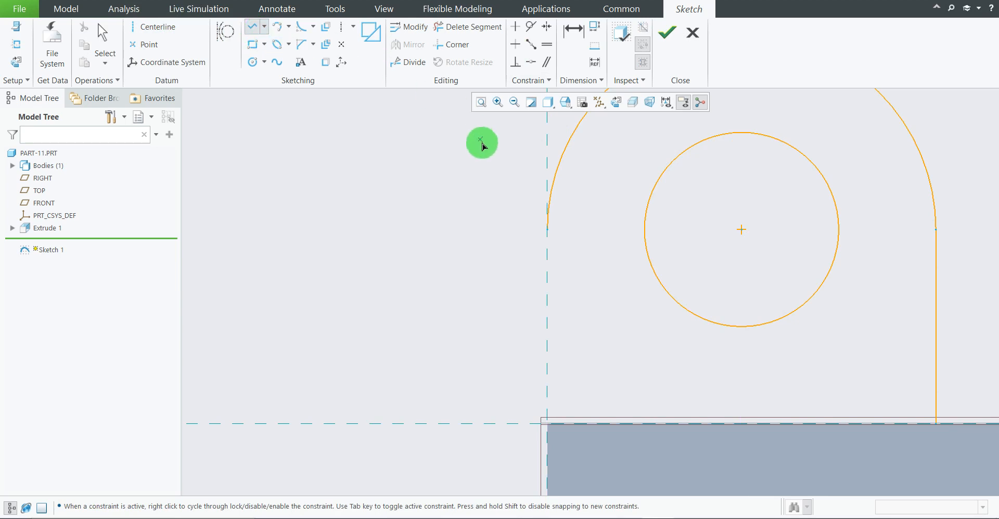
click(548, 230)
click(548, 423)
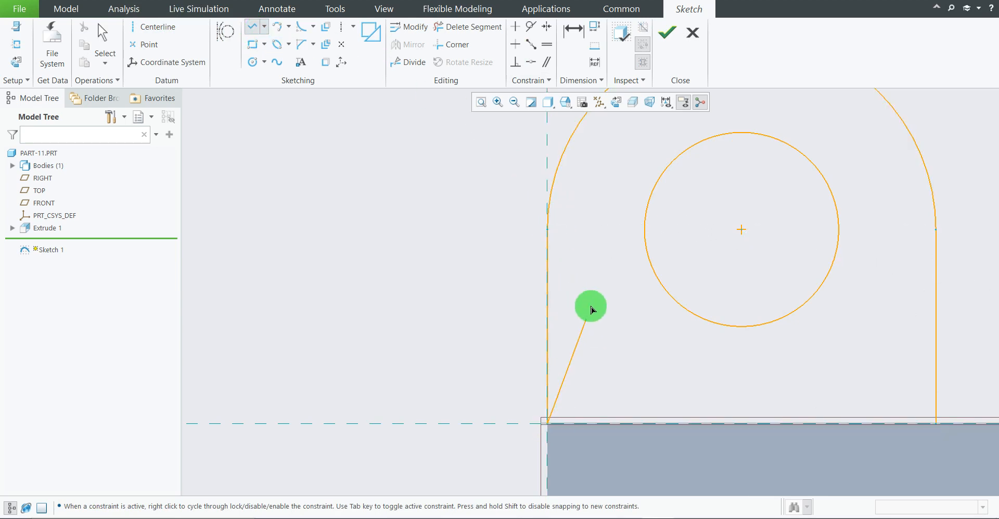
middle_click(594, 294)
middle_click(598, 292)
scroll(597, 281, up, 2)
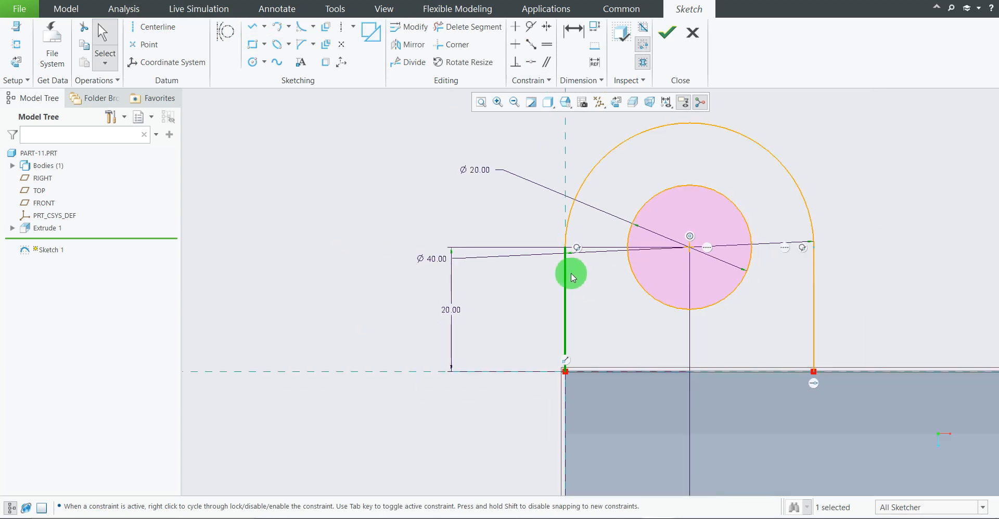
- Move the outer arc's 40 mm diameter dimension up beneath the hole's 20 mm diameter dimension
click(616, 312)
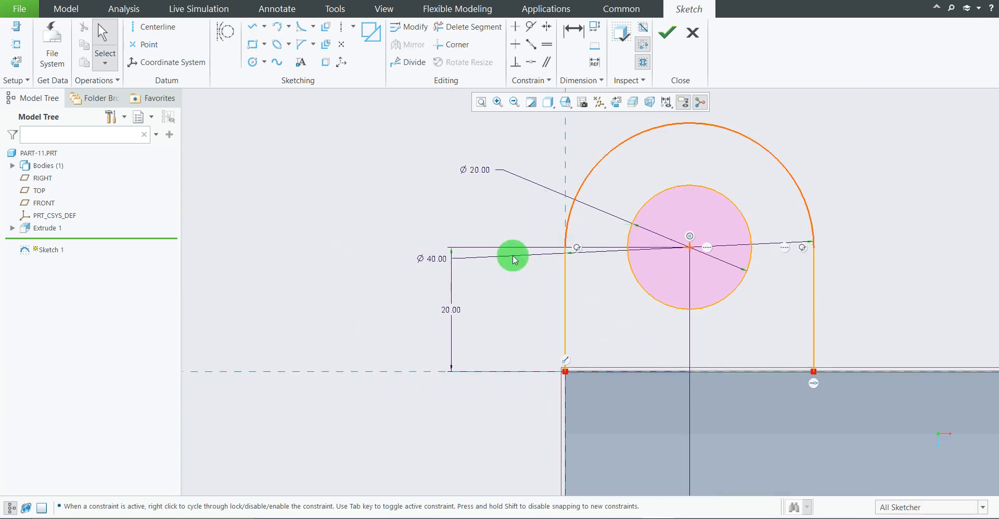
drag(440, 255, 470, 199)
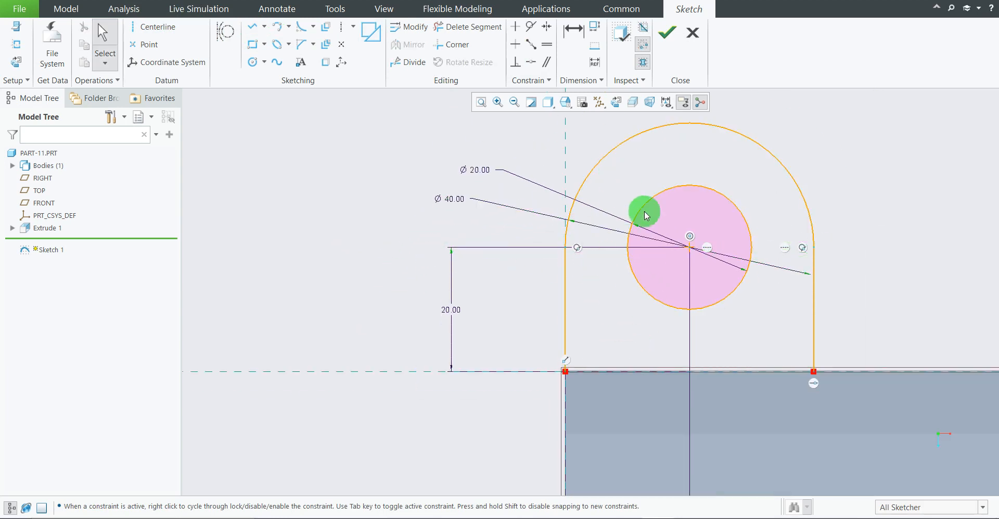
scroll(644, 210, down, 1)
scroll(601, 255, up, 2)
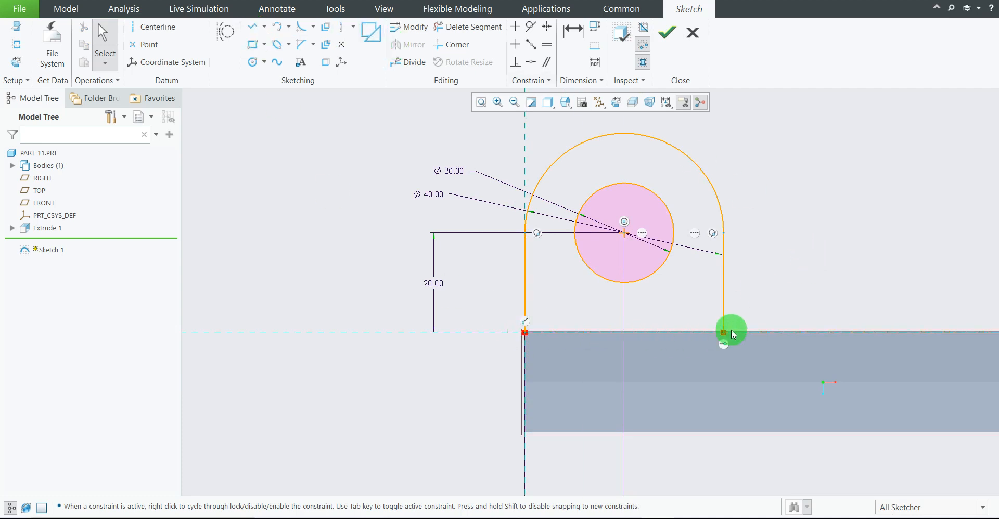
- Close the lug profile with a horizontal line along the base's top edge between the two vertical lines
click(251, 26)
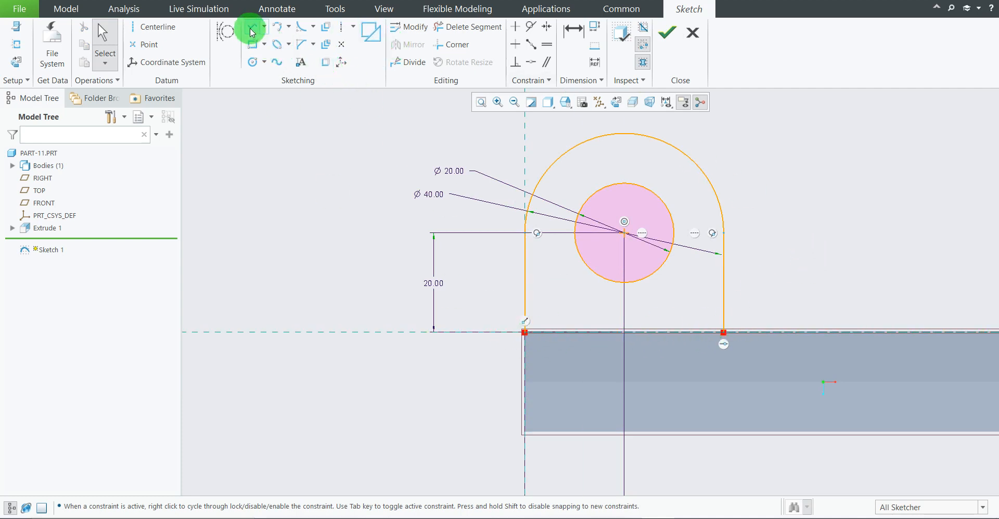
click(525, 333)
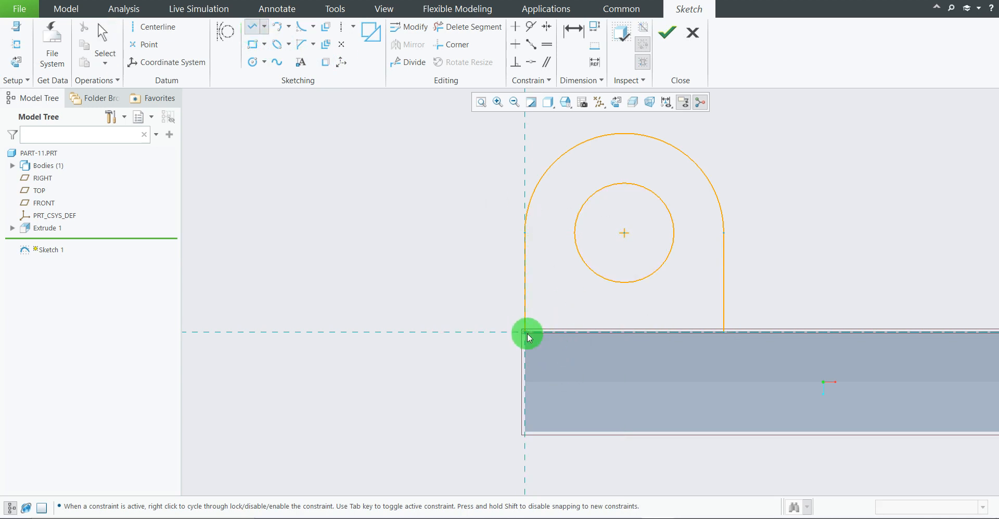
click(723, 333)
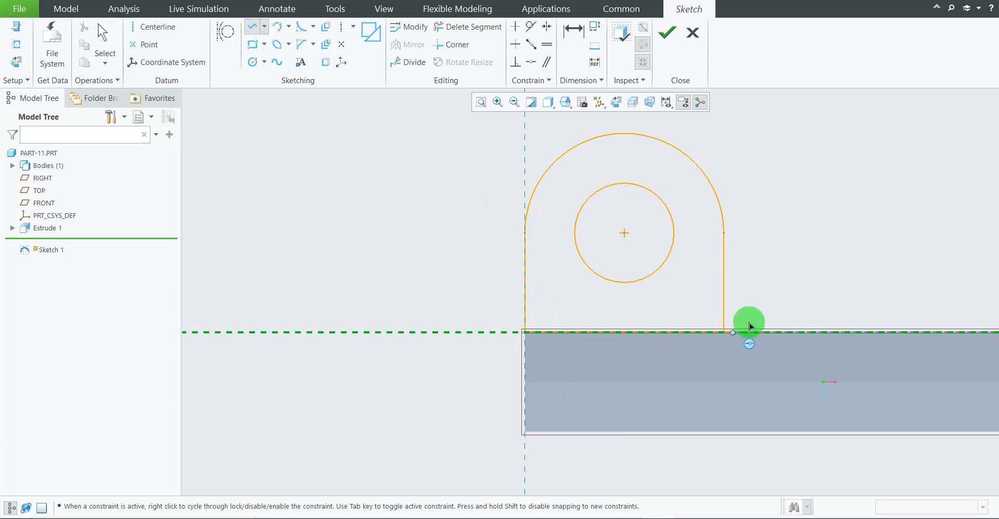
middle_click(807, 196)
middle_click(717, 217)
scroll(717, 218, up, 2)
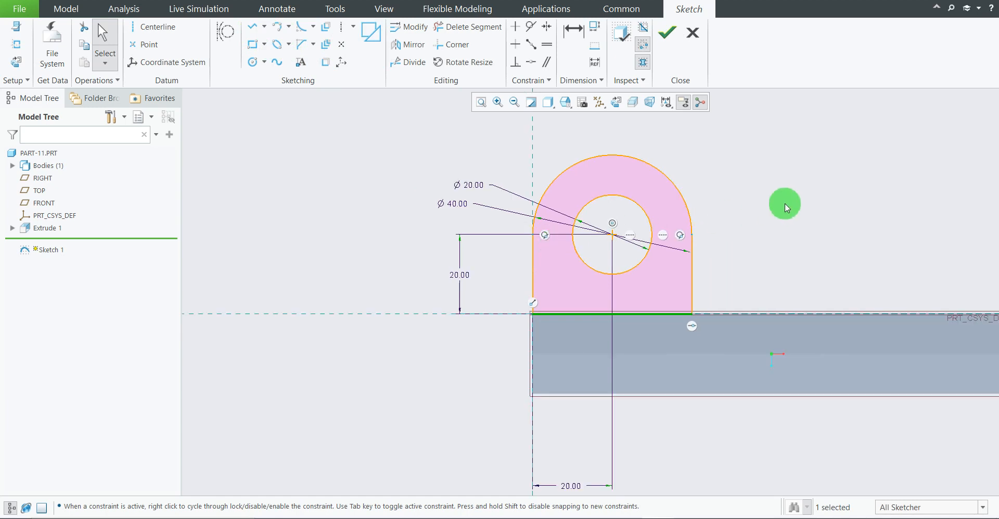
scroll(782, 201, up, 1)
scroll(774, 215, down, 1)
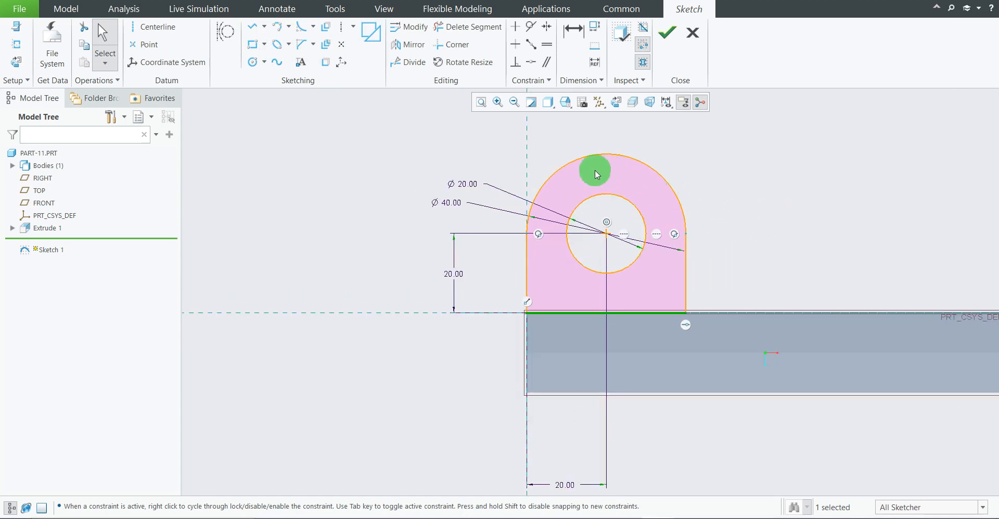
- Check the lug profile against the reference drawing and finish the sketch
scroll(689, 190, up, 1)
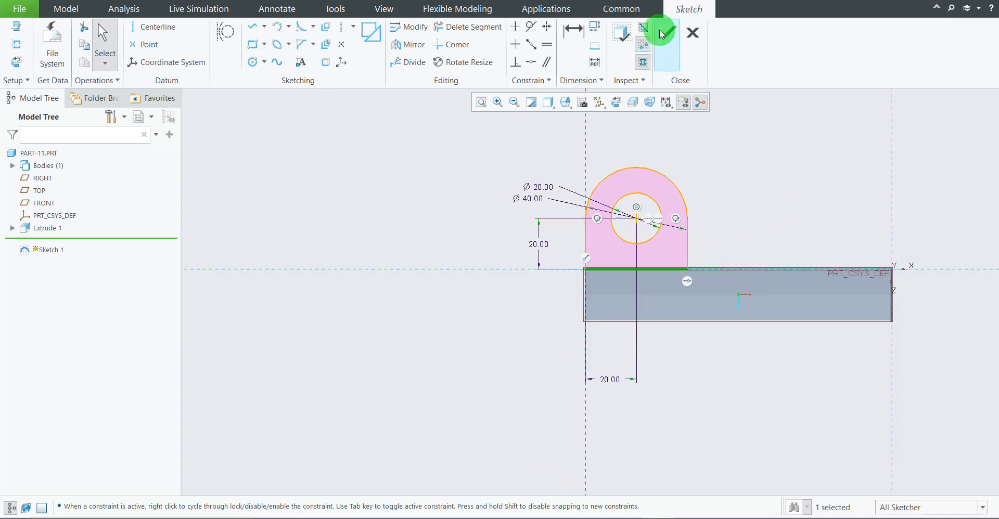
scroll(723, 172, down, 1)
scroll(670, 154, down, 1)
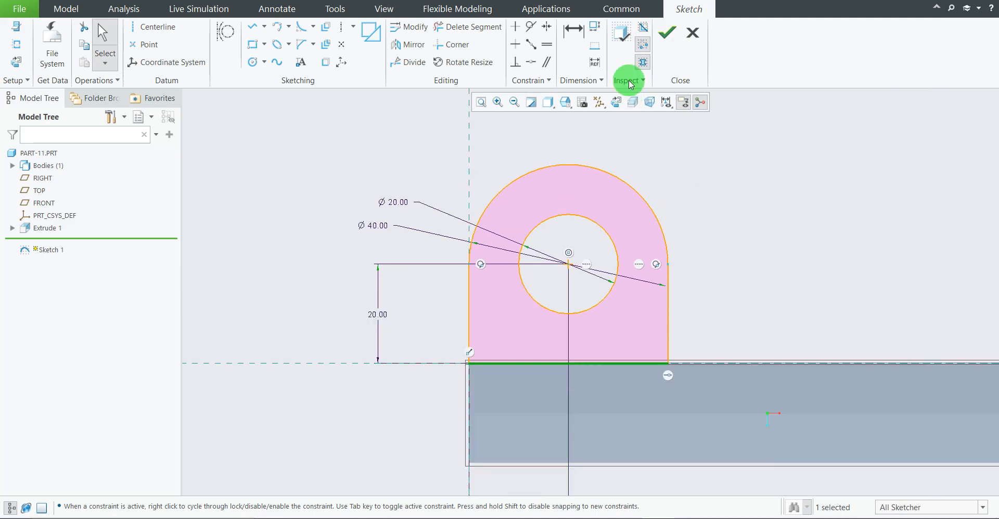
click(680, 518)
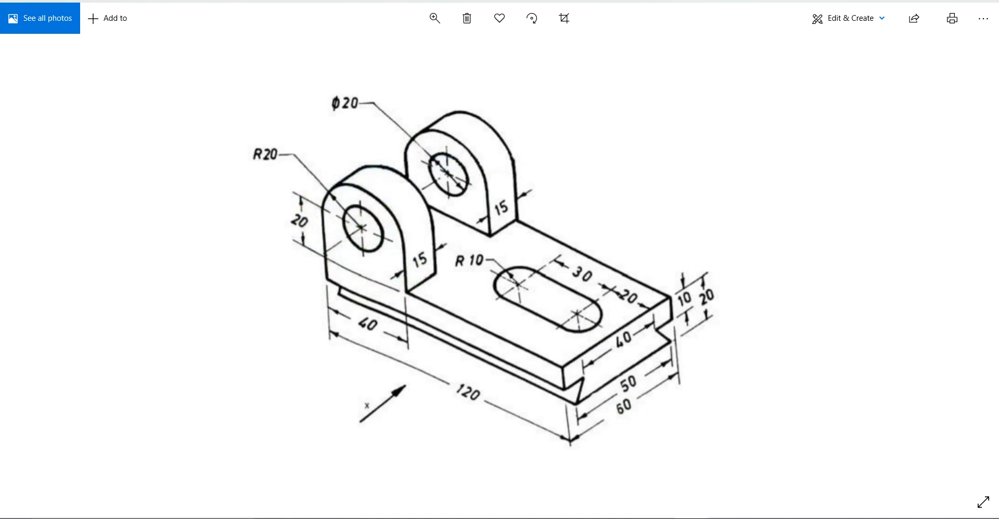
click(669, 517)
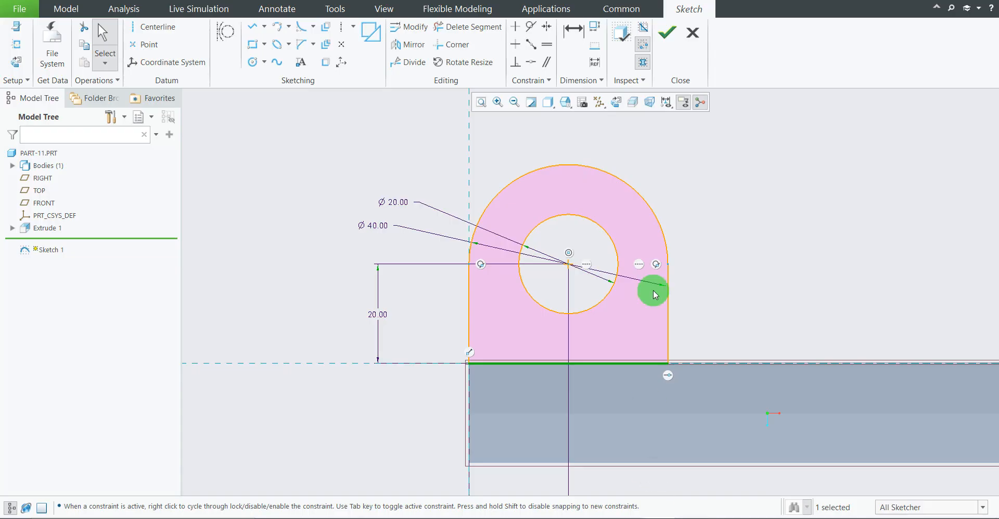
click(669, 39)
- Start a solid Extrude of the lug sketch and reverse its direction so it runs inward over the base
mouse_move(757, 254)
middle_down()
mouse_move(739, 247)
mouse_move(713, 274)
mouse_move(744, 232)
mouse_move(721, 192)
mouse_move(716, 218)
mouse_move(858, 178)
mouse_move(847, 184)
middle_up()
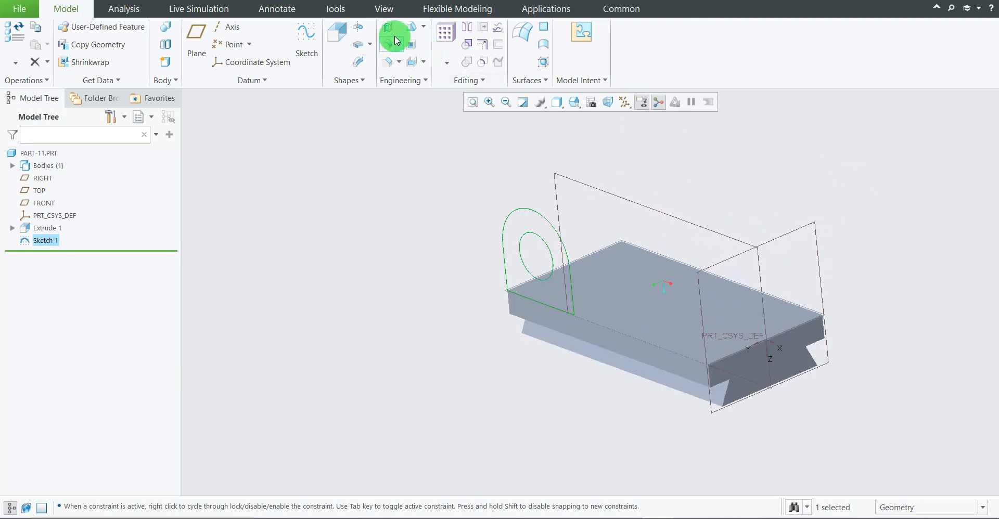
click(342, 32)
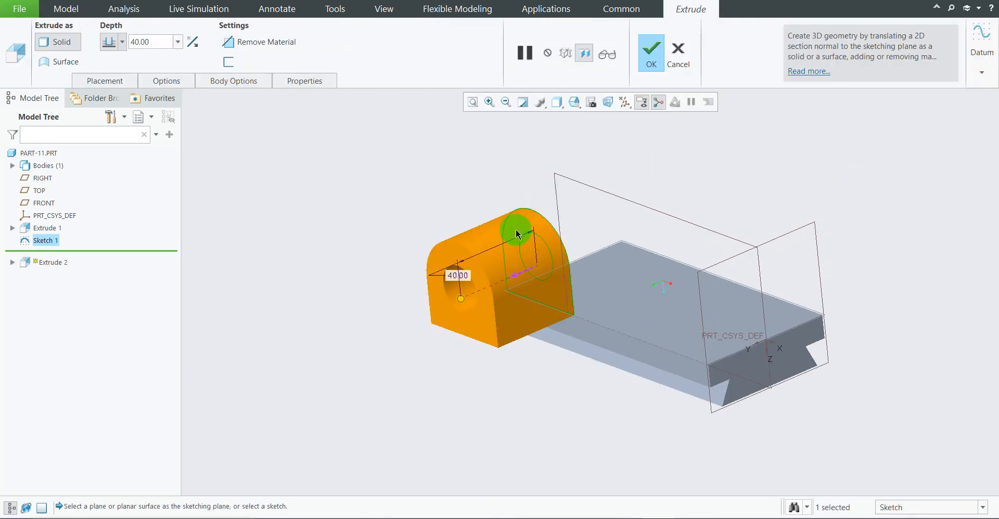
scroll(566, 255, up, 2)
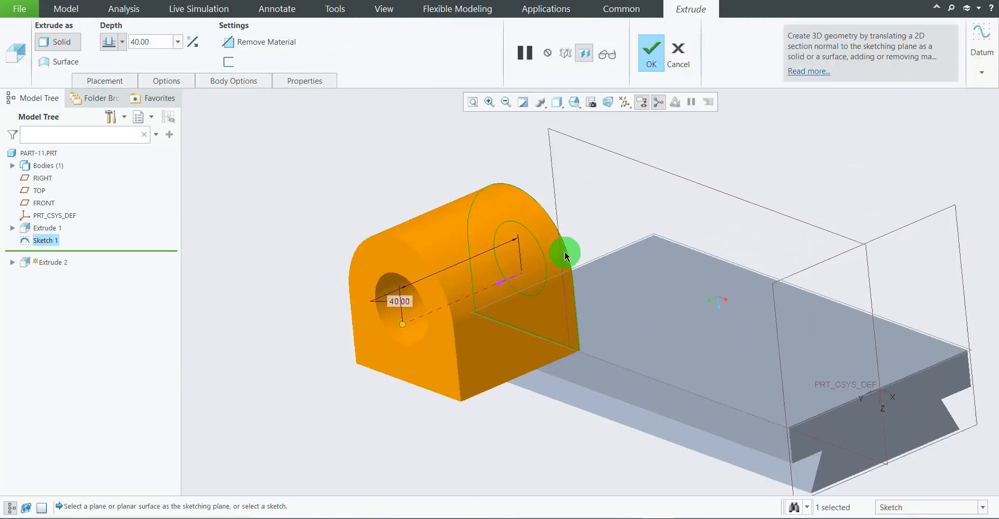
click(498, 283)
scroll(586, 243, up, 2)
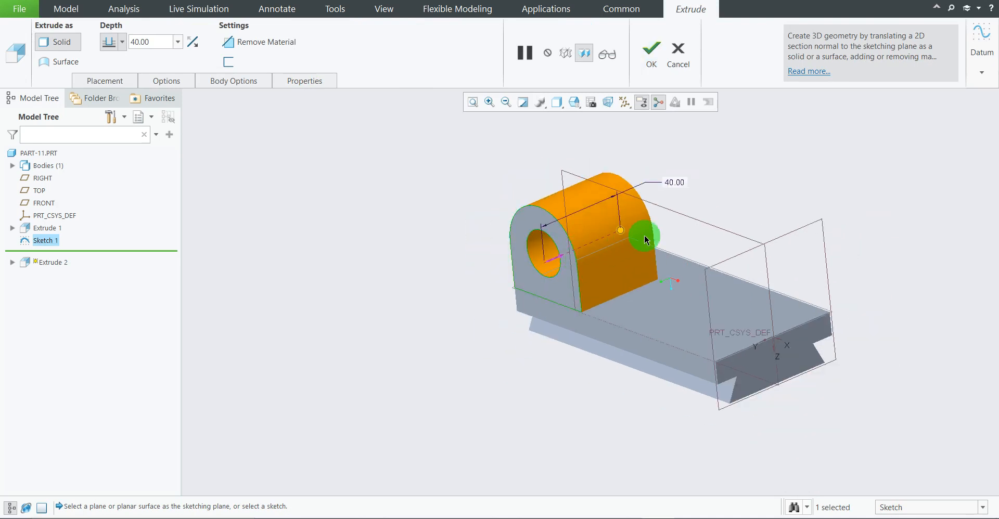
scroll(676, 186, down, 1)
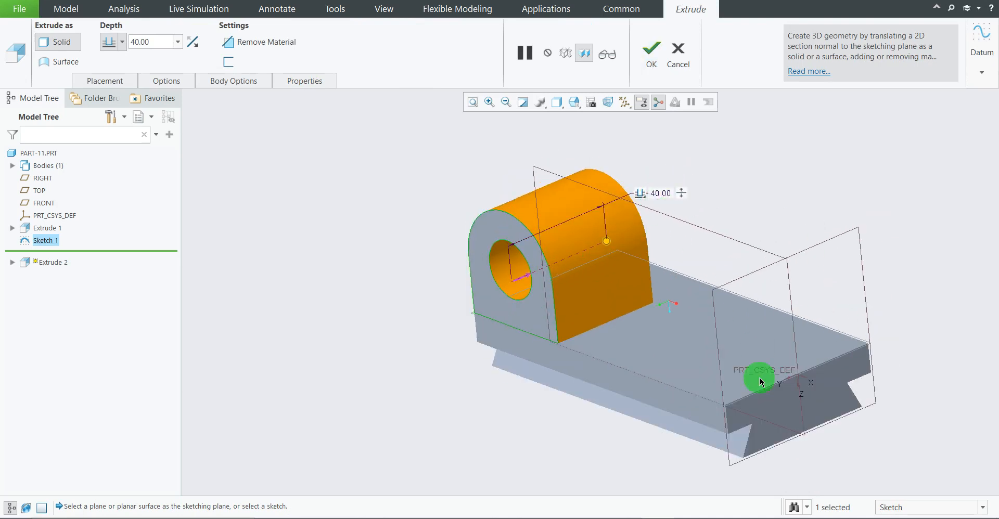
- Look up the lug thickness in the reference drawing, set the extrusion depth to 15 mm and complete the extrusion
click(696, 518)
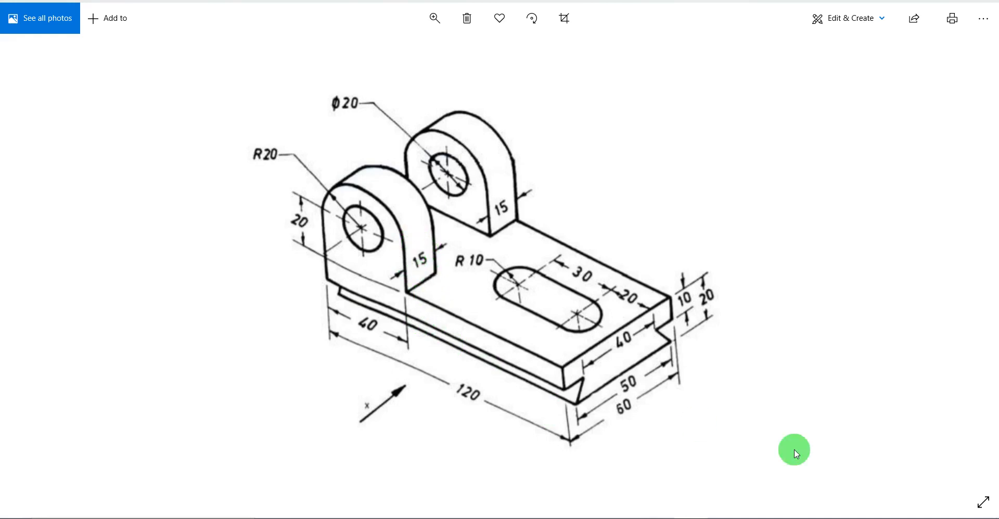
click(657, 518)
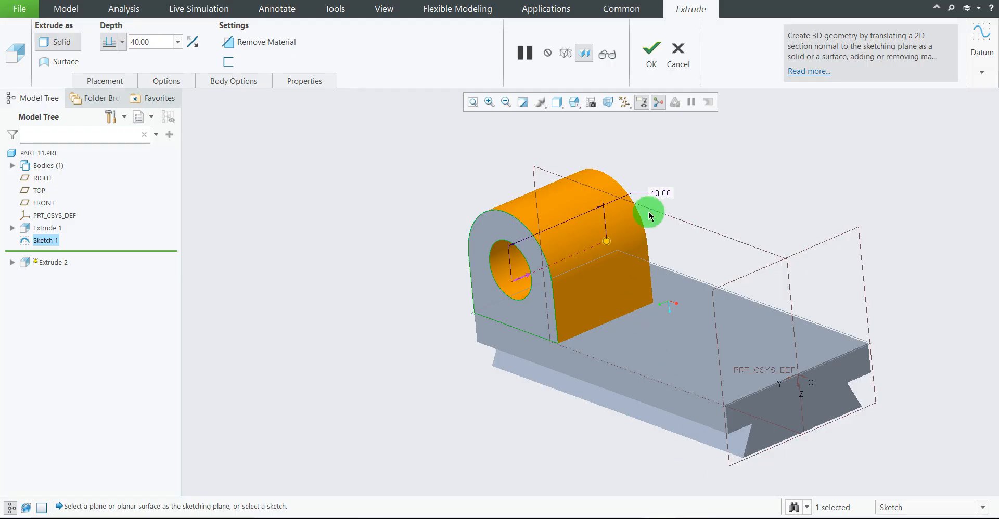
double_click(662, 193)
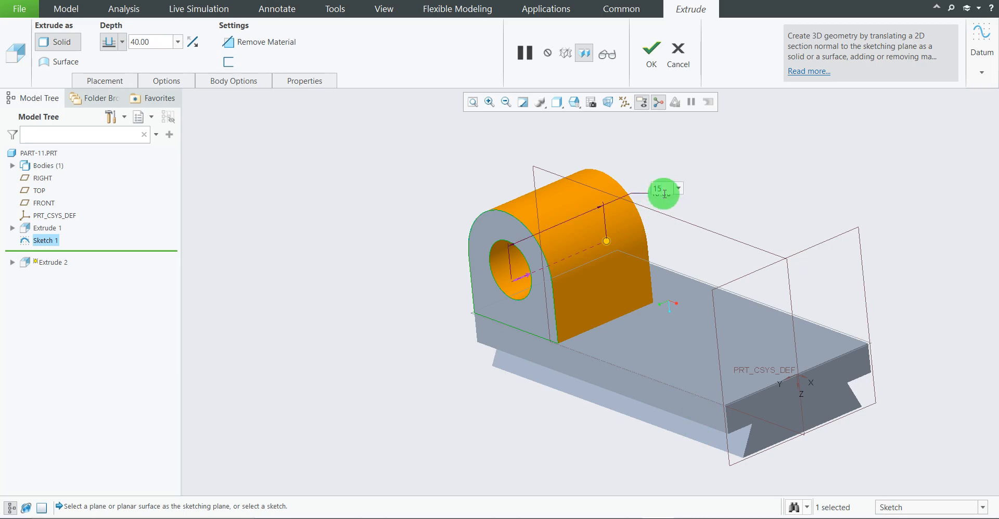
text(15)
key(Return)
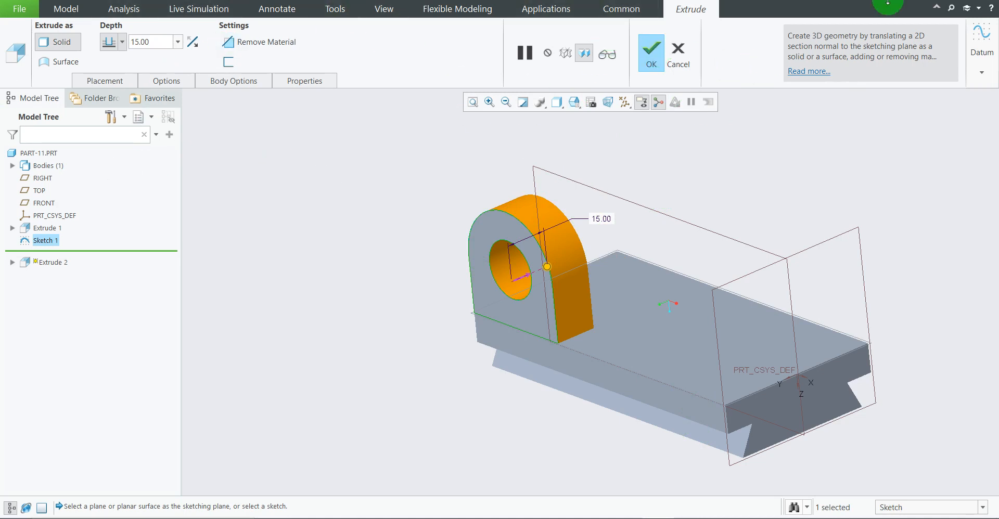
click(650, 53)
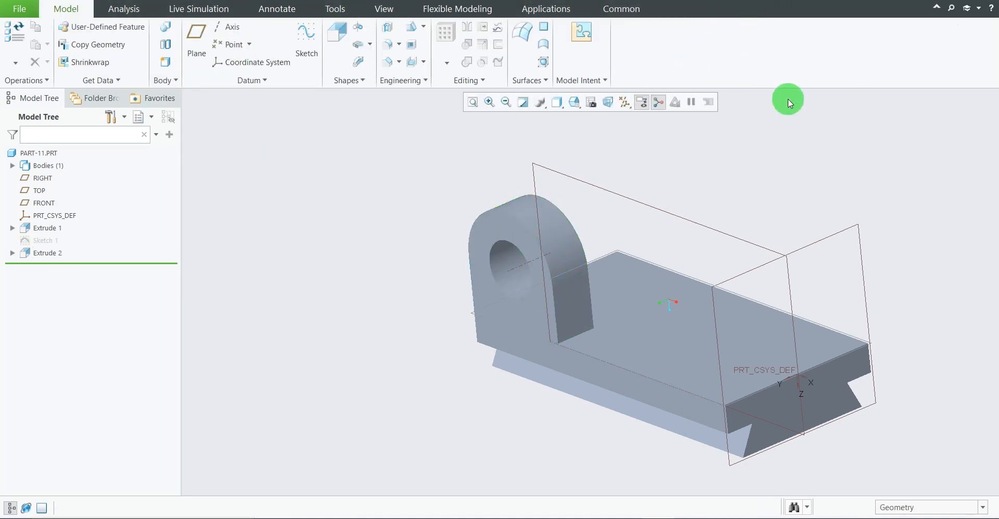
middle_drag(788, 98, 794, 112)
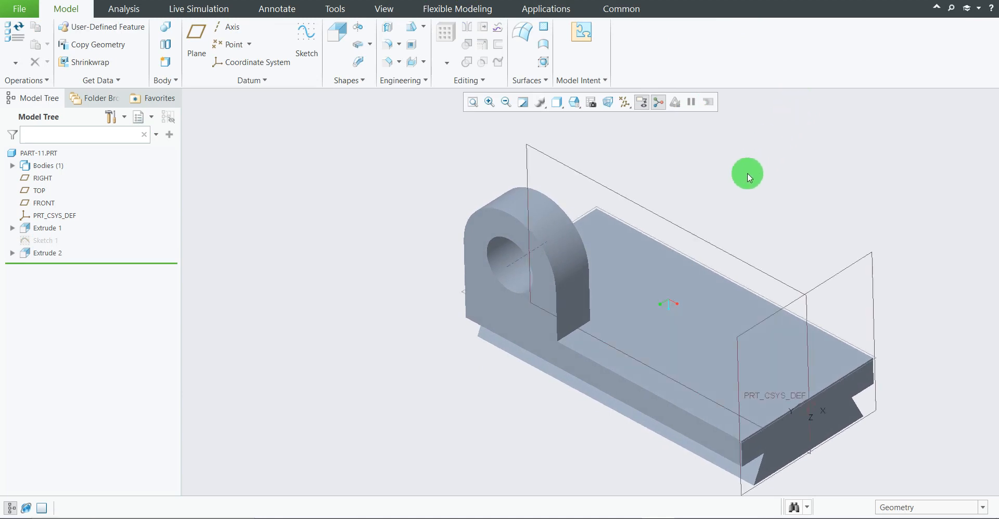
scroll(708, 176, up, 3)
scroll(854, 173, down, 2)
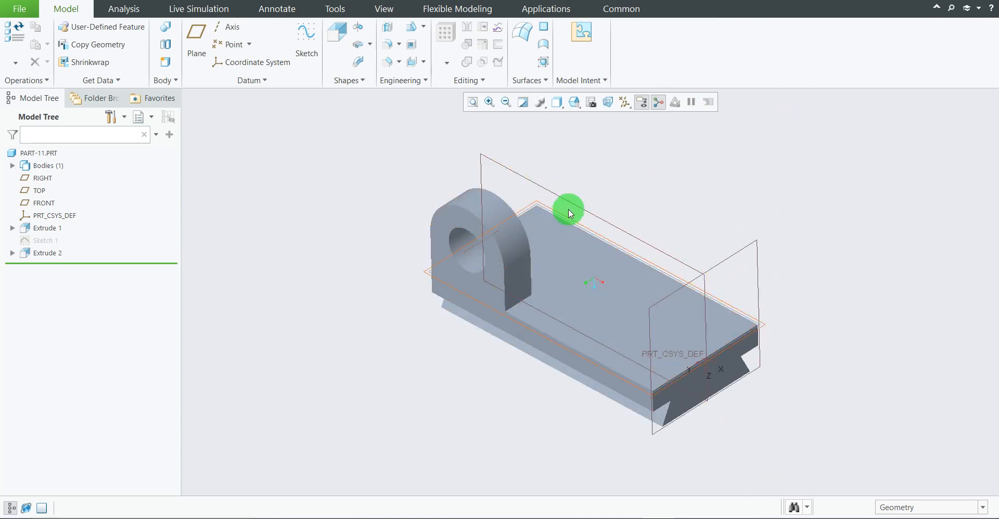
scroll(592, 232, up, 1)
scroll(717, 223, down, 1)
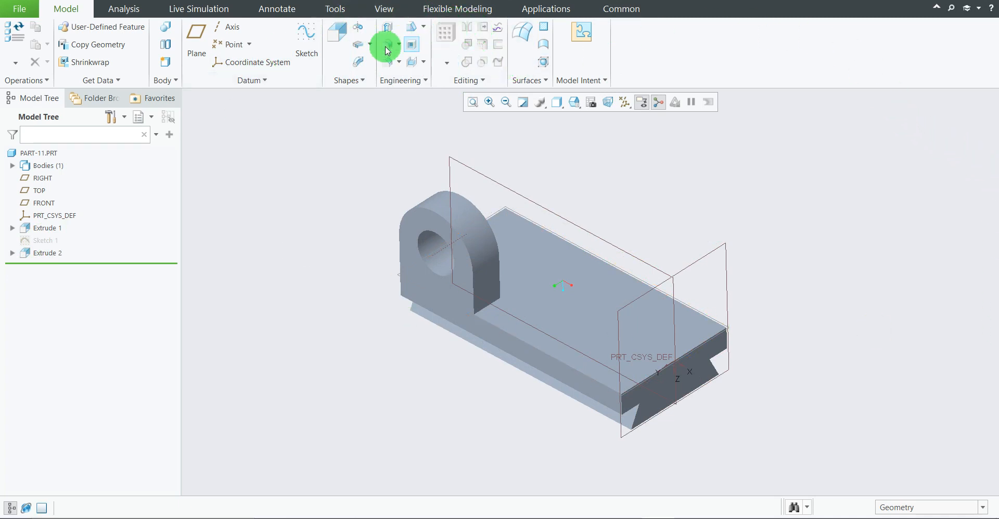
click(422, 84)
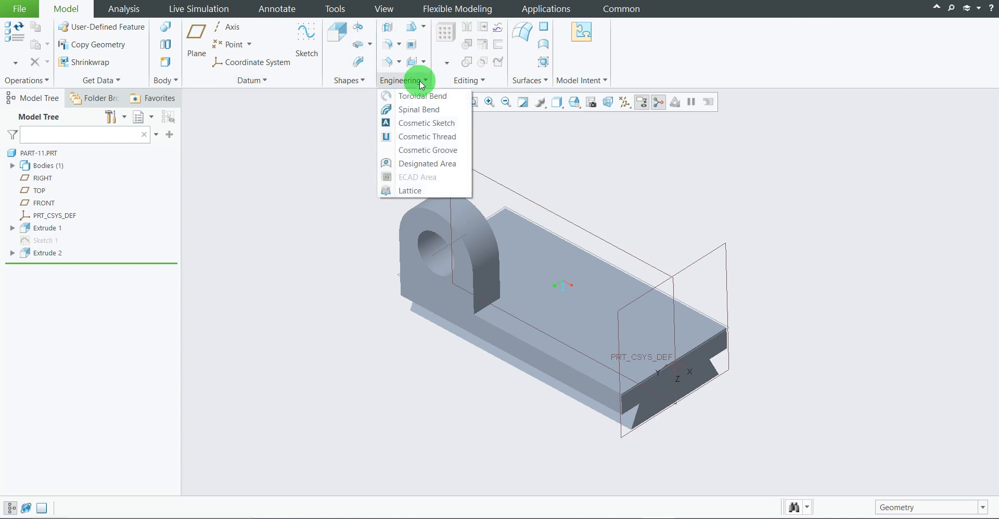
click(421, 84)
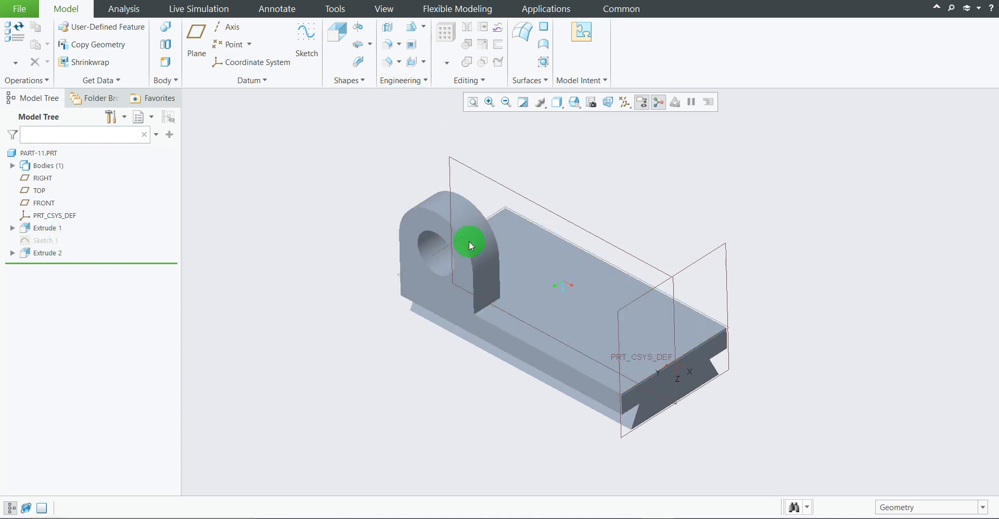
- Mirror the lug extrusion about the TOP plane to make the second lug on the base's opposite side
click(51, 253)
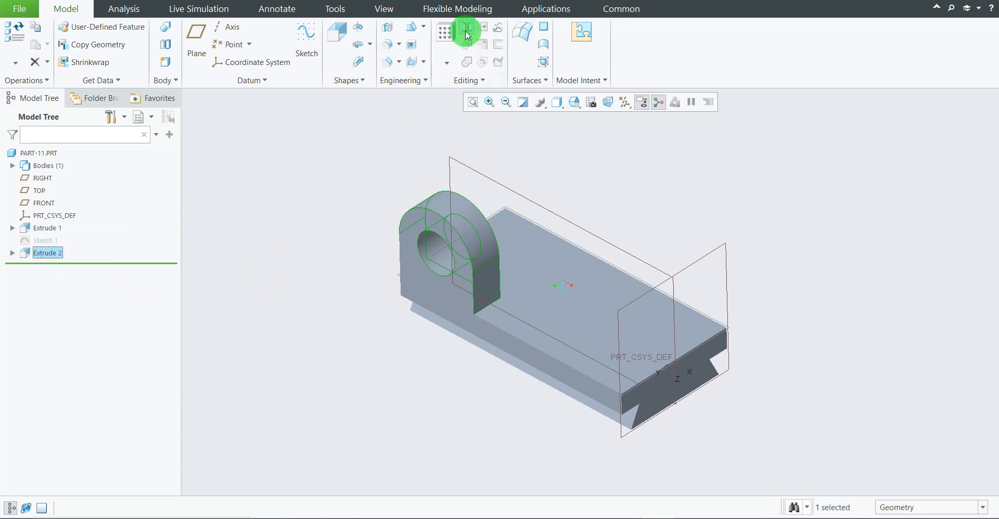
click(325, 157)
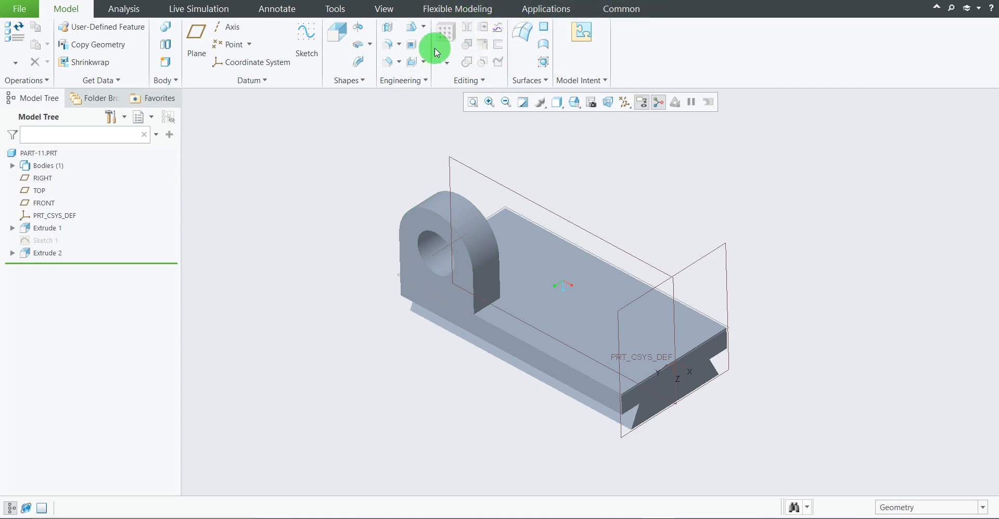
click(47, 257)
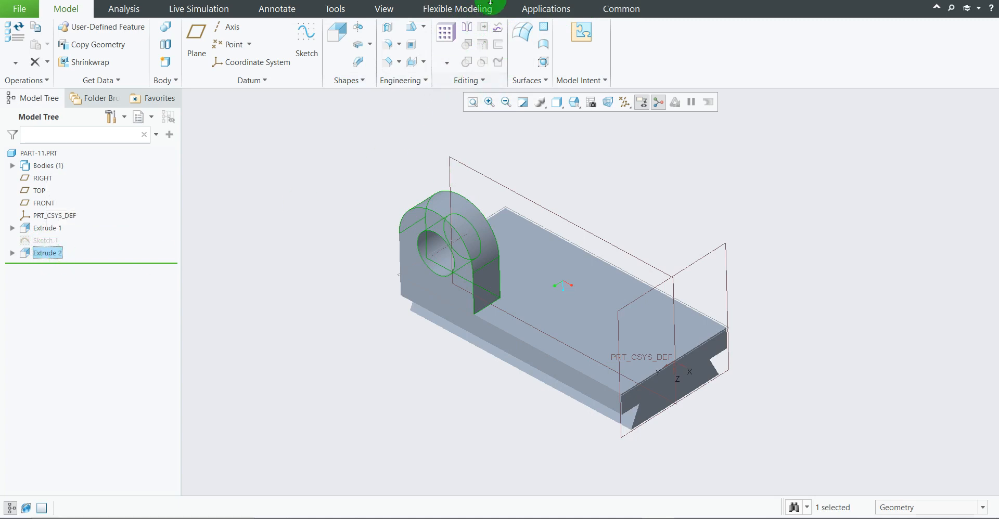
click(470, 28)
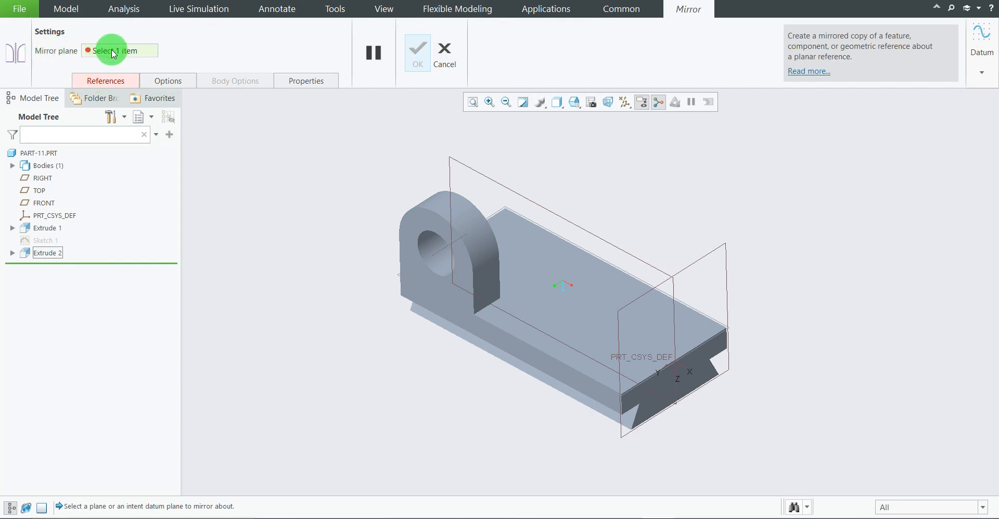
click(470, 170)
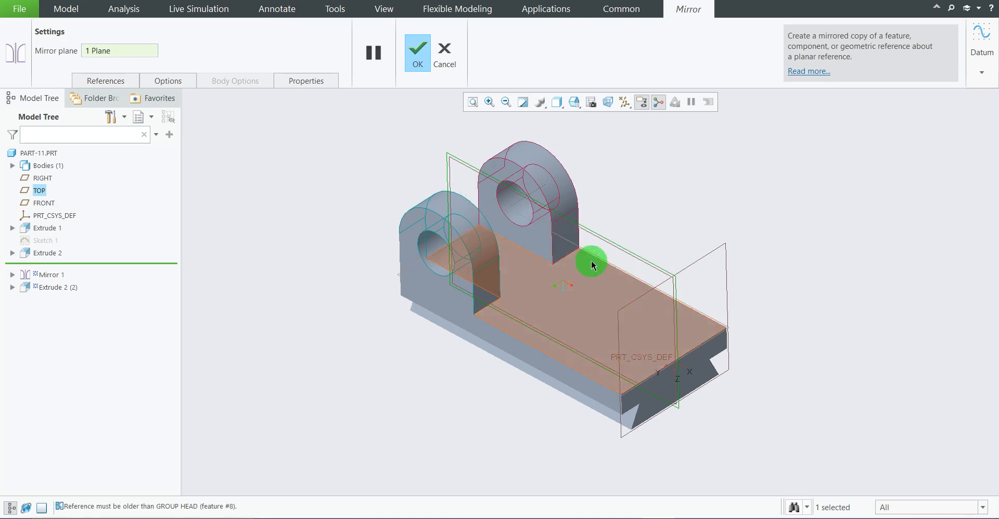
middle_drag(591, 263, 614, 156)
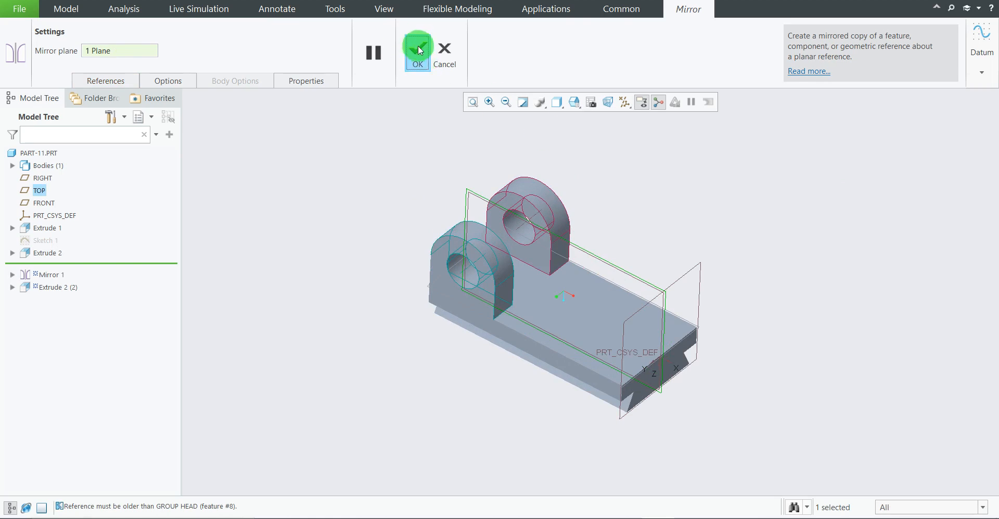
click(417, 52)
click(732, 189)
- Check the slot's size and position on the base in the reference drawing
middle_drag(828, 290, 692, 517)
click(690, 516)
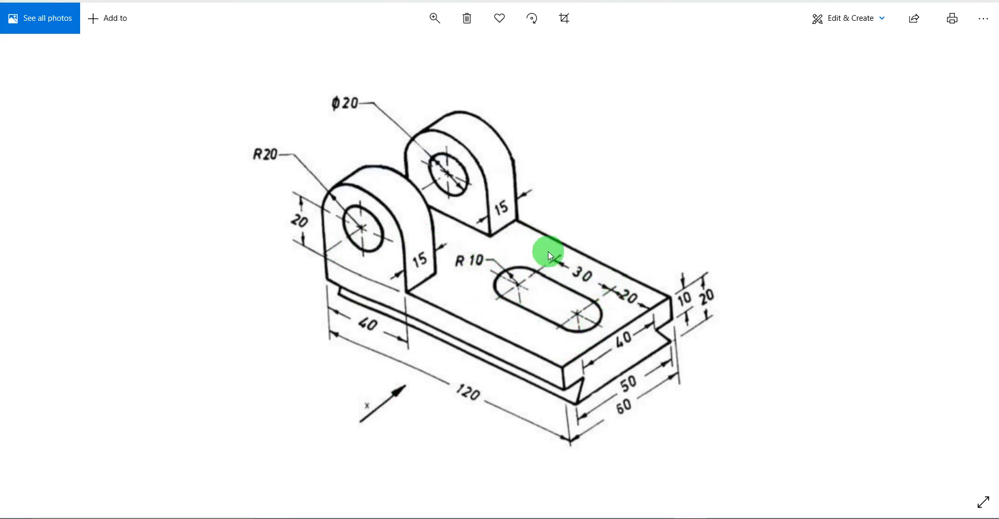
key(alt+Tab)
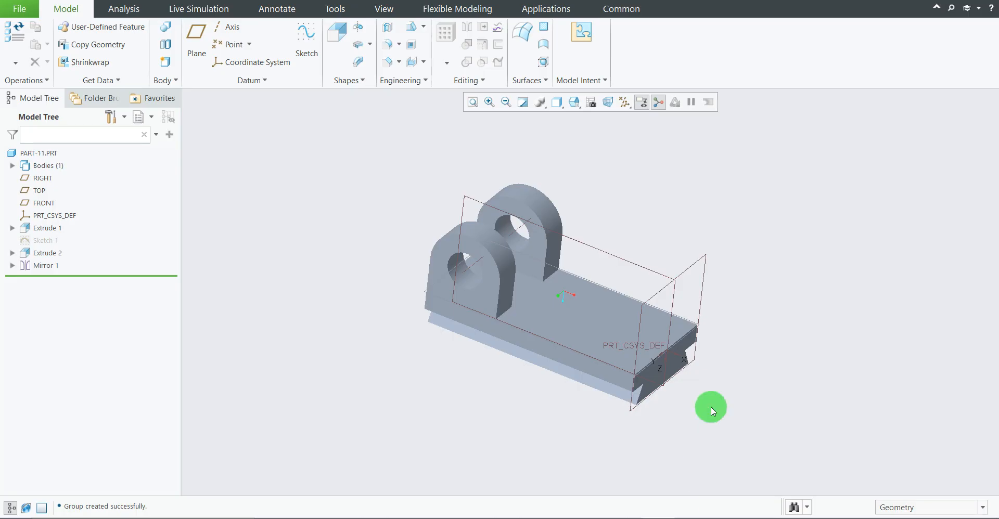
- Start a sketch on the top face of the base plate and orient the view straight onto the sketch plane
click(305, 36)
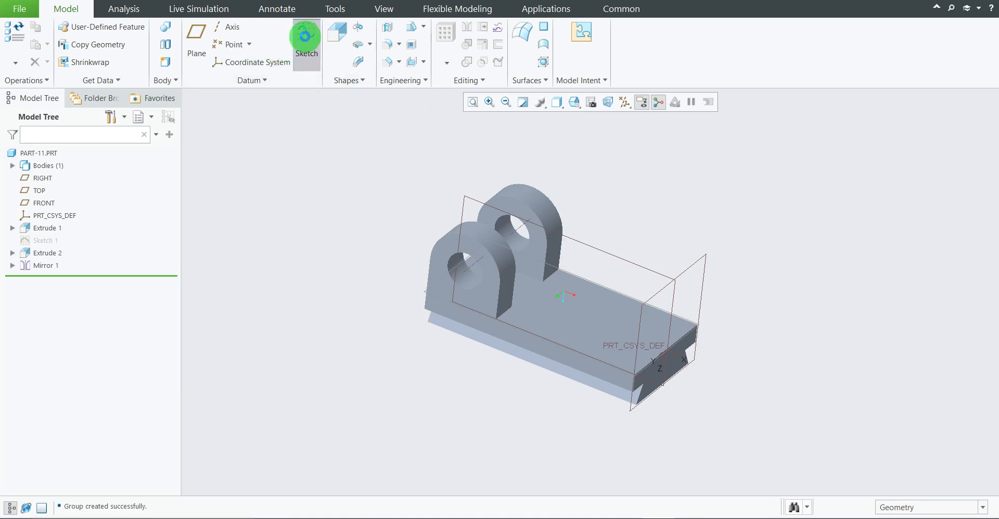
click(602, 314)
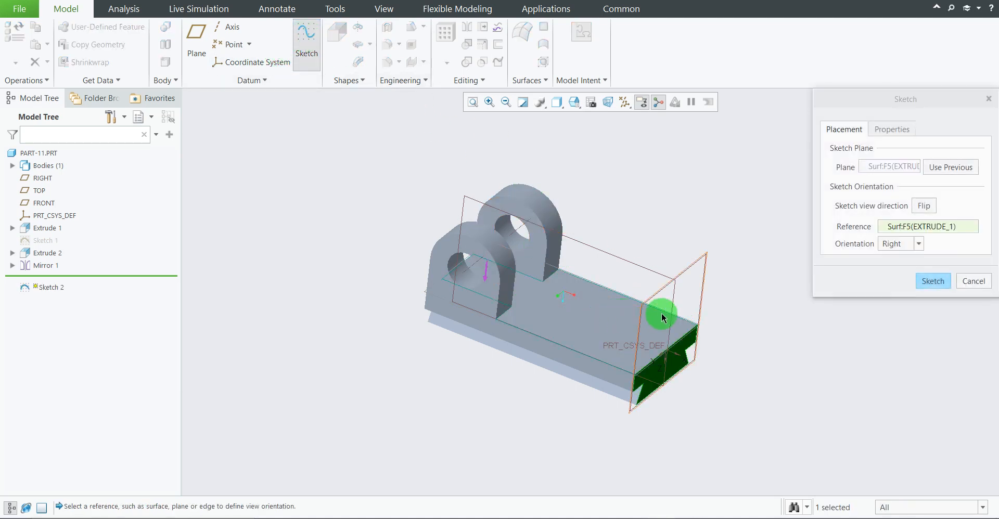
click(931, 280)
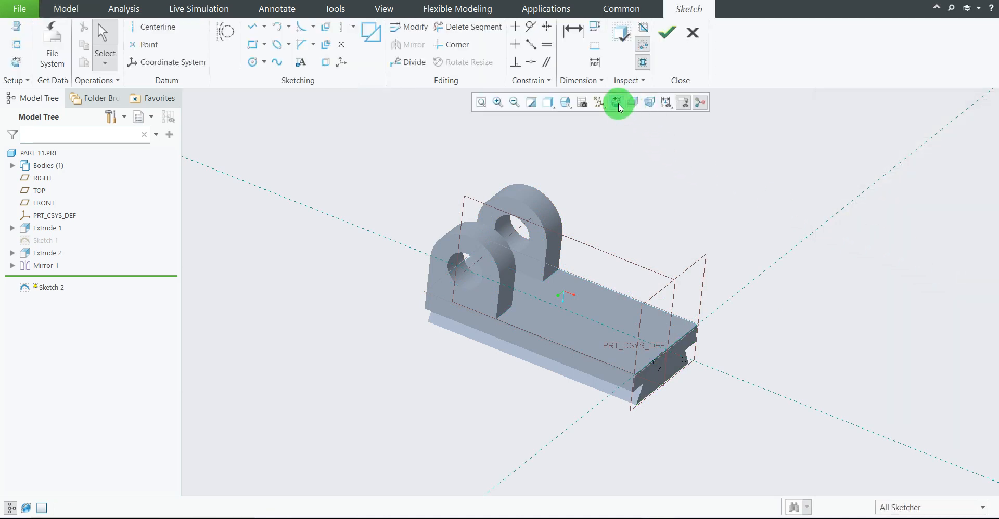
click(616, 102)
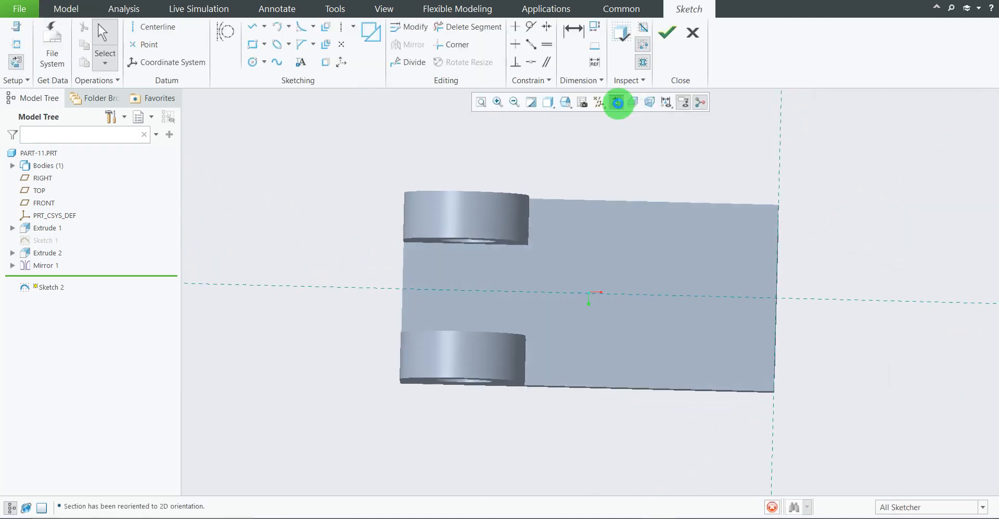
scroll(697, 304, down, 2)
scroll(716, 313, up, 2)
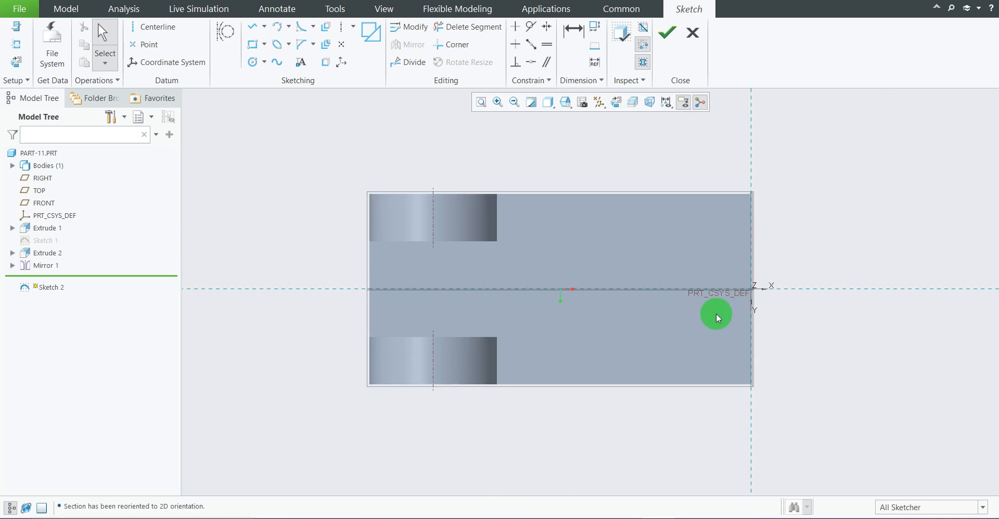
scroll(716, 313, up, 1)
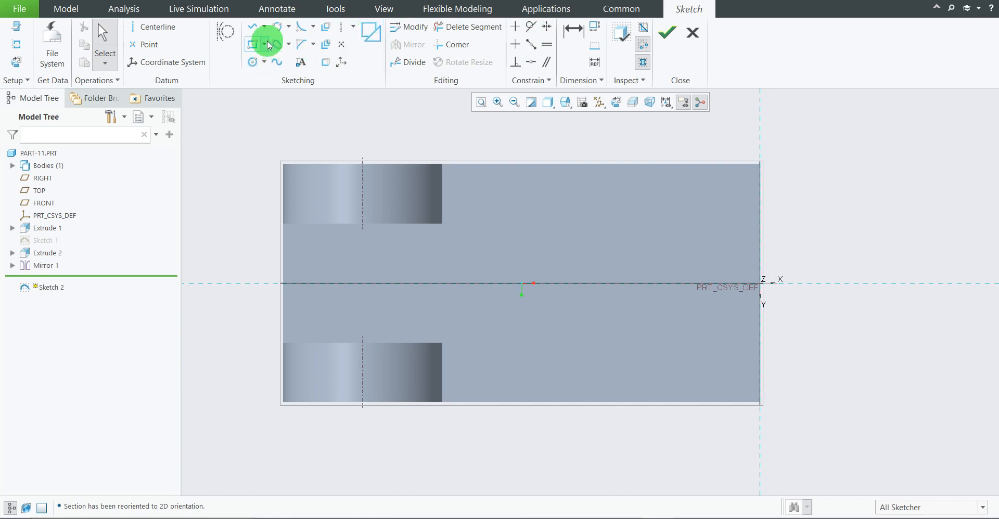
- Sketch two equal circles about 15 mm in diameter on the base's lengthwise axis, about 19 mm and 57 mm from the end edge opposite the lugs
click(253, 61)
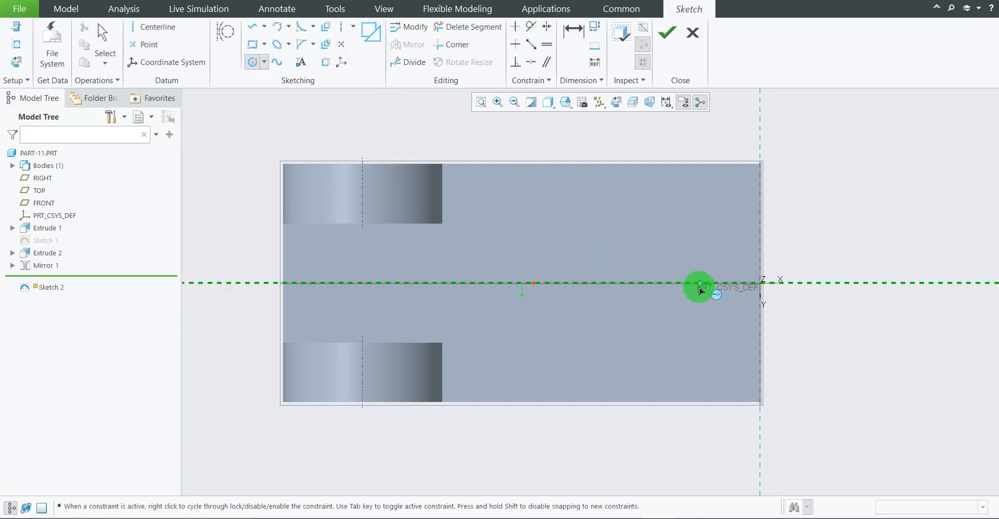
click(683, 284)
click(679, 312)
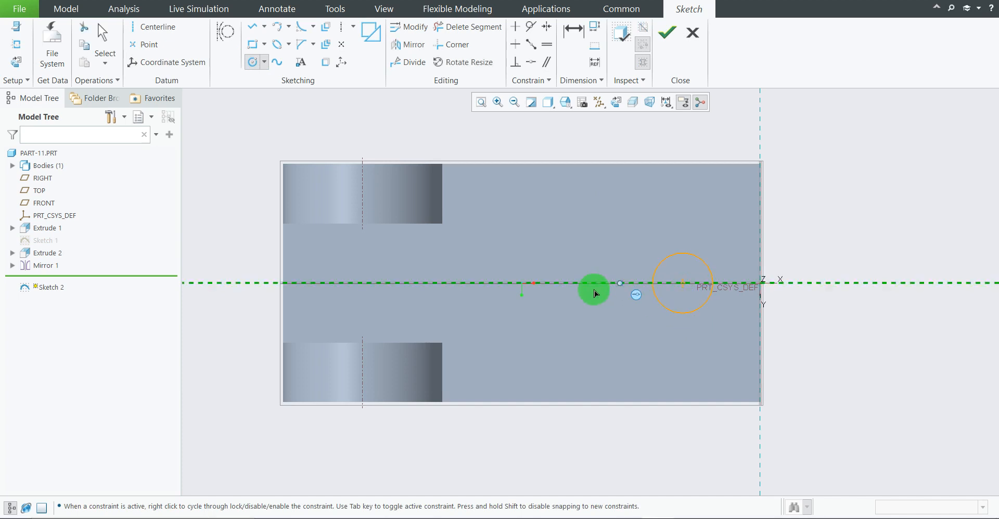
click(536, 284)
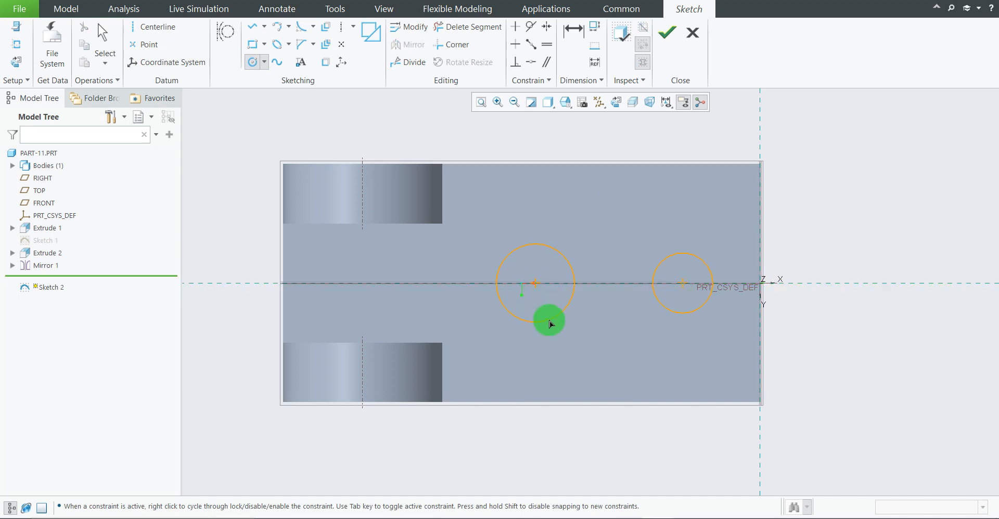
click(536, 312)
middle_drag(874, 183, 868, 189)
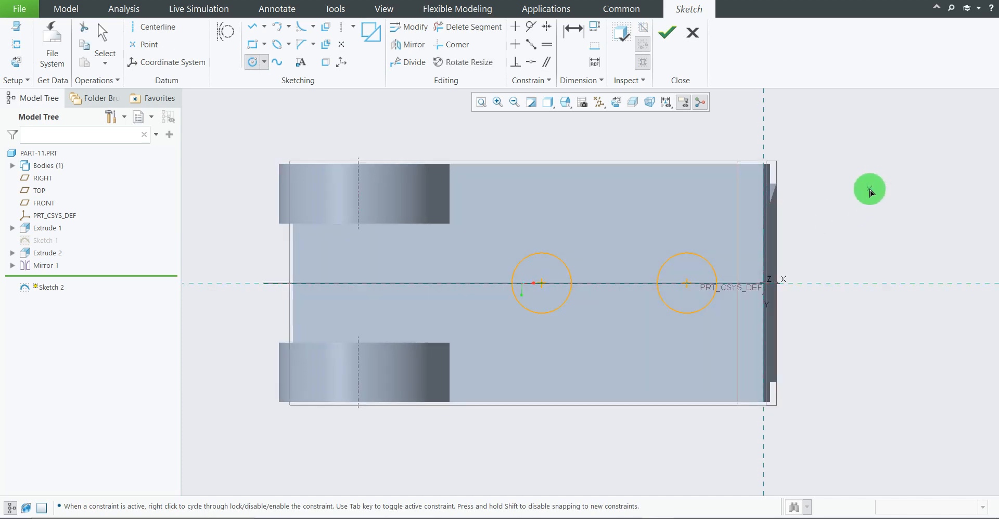
middle_click(860, 197)
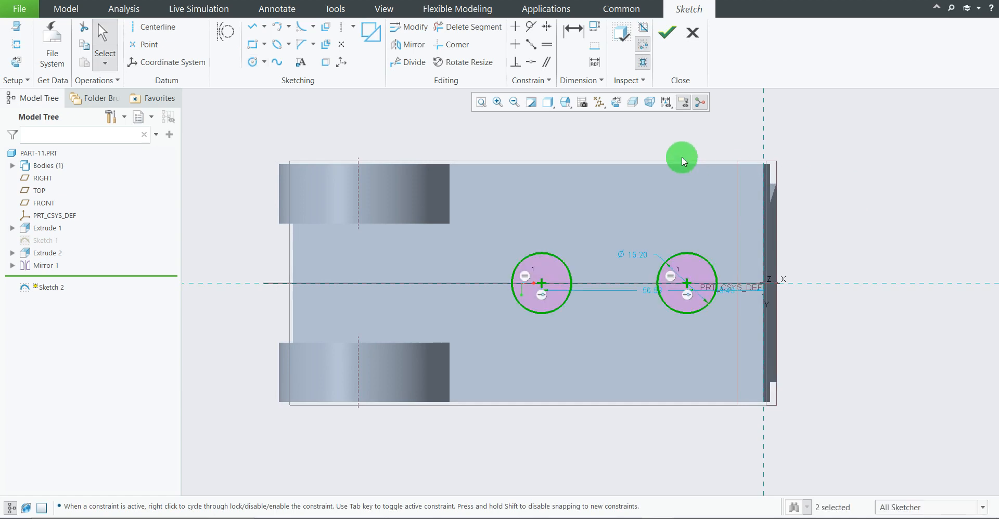
- Move the diameter dimension and the far circle's distance dimension clear of the two circles in the sketch
click(616, 101)
scroll(604, 305, down, 2)
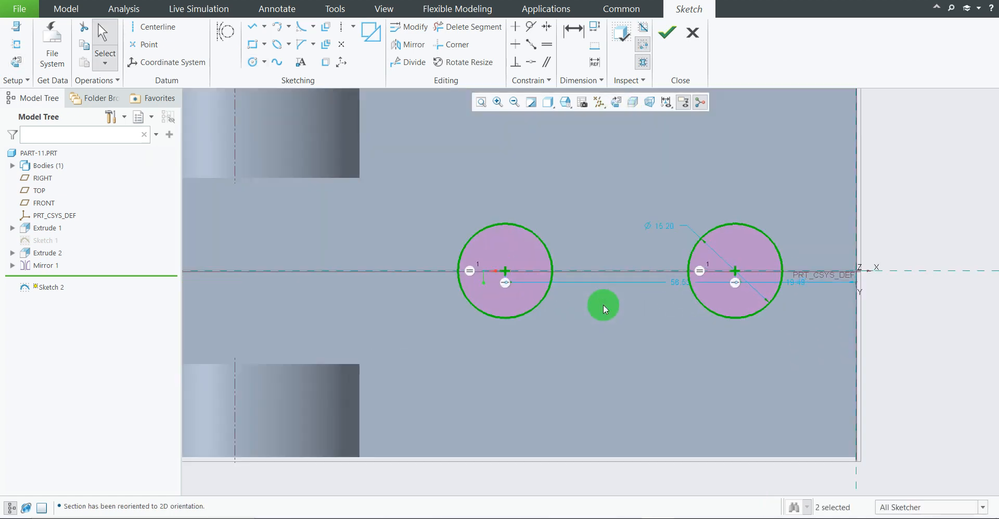
drag(666, 225, 663, 186)
drag(683, 284, 670, 357)
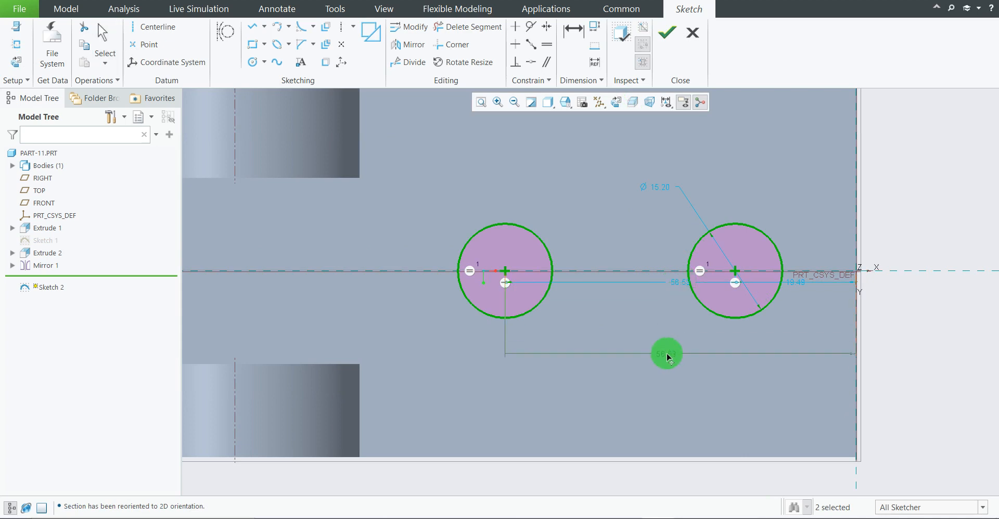
scroll(645, 394, up, 1)
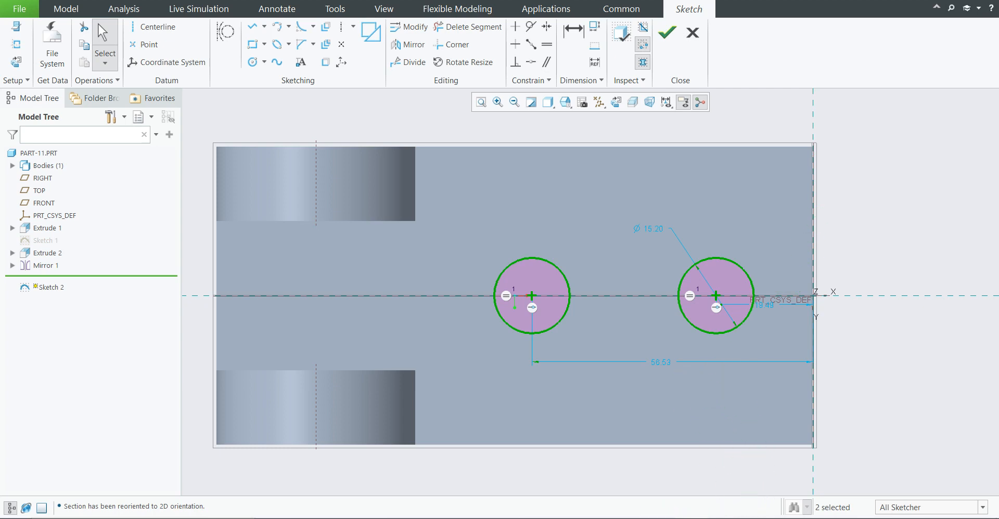
- Look up the slot's end radius in the reference drawing and set the diameter of the equal circles to 20 mm
click(691, 518)
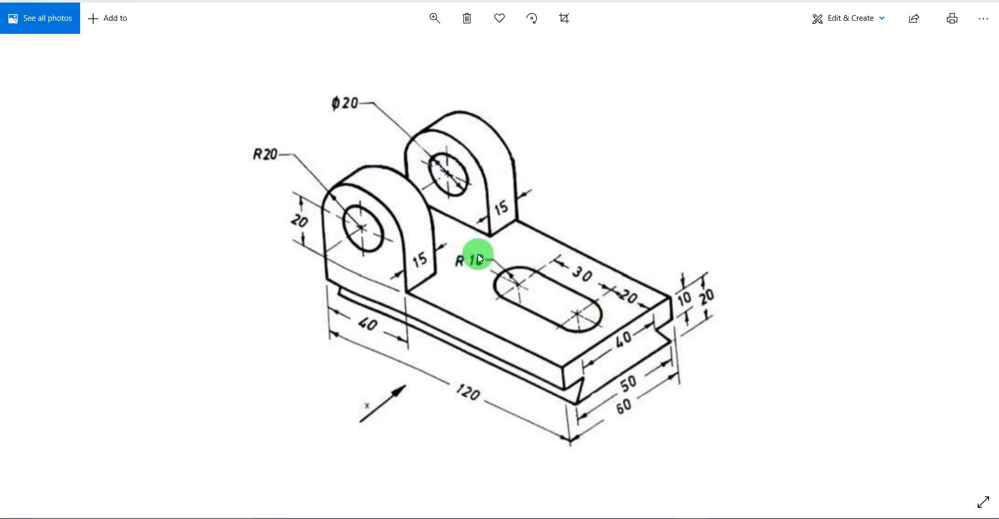
scroll(593, 339, down, 1)
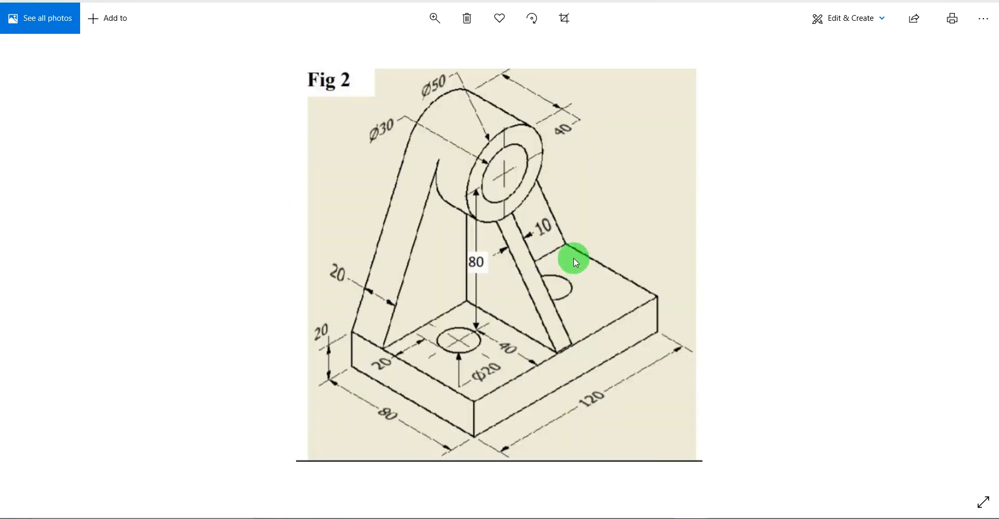
scroll(619, 312, up, 1)
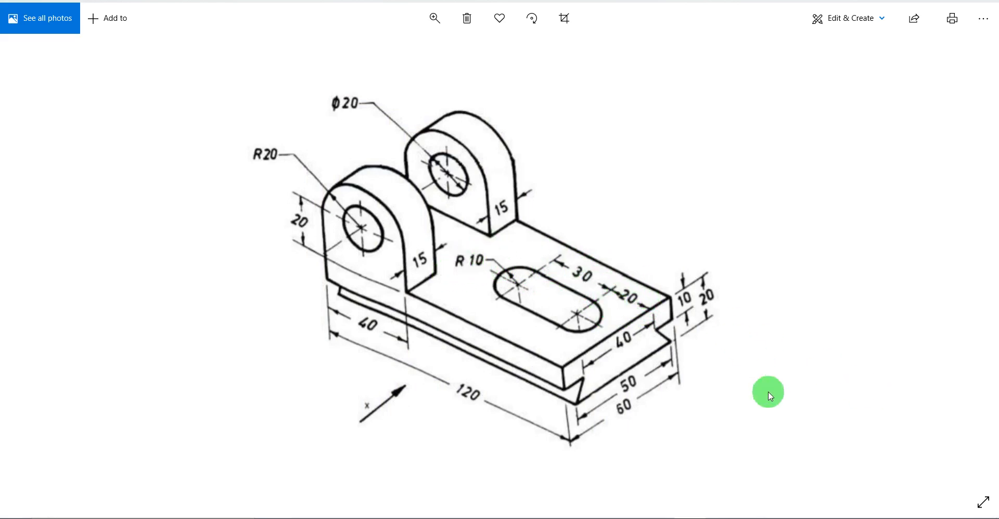
click(655, 518)
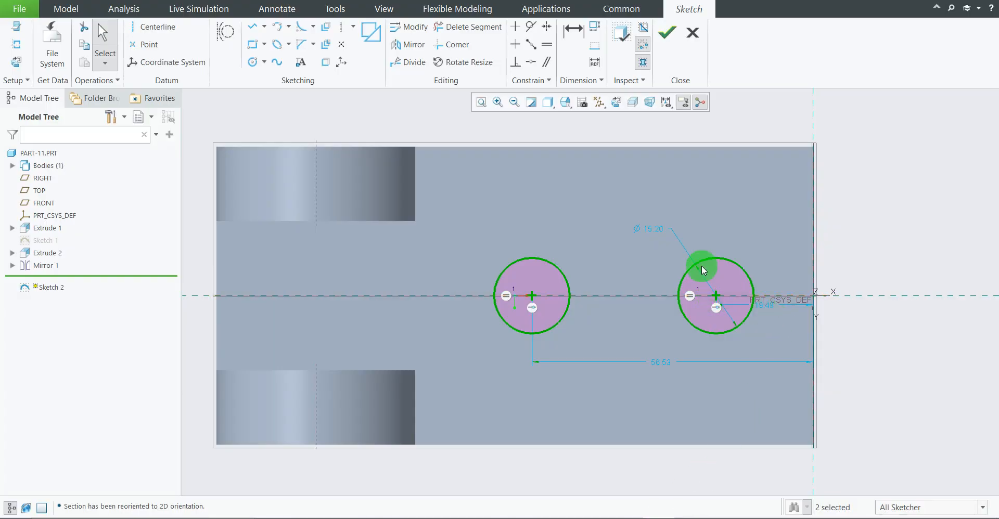
double_click(658, 229)
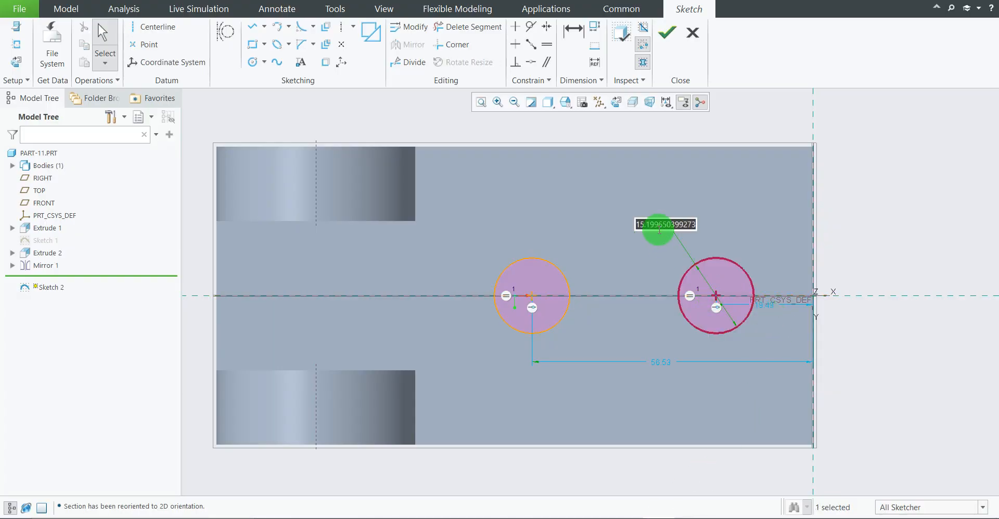
text(20)
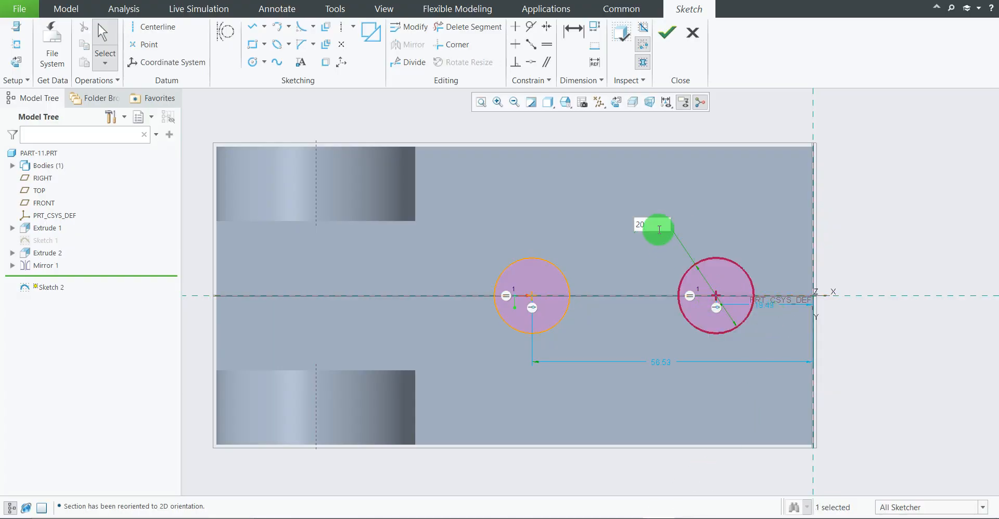
key(Return)
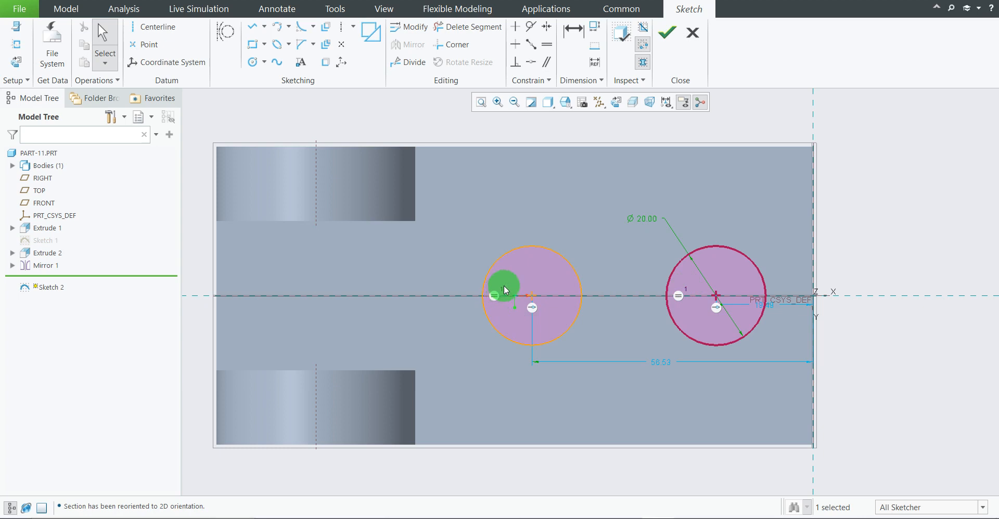
- Place the two circles' distance dimensions below the circles, one under the other, so both values are readable
scroll(709, 312, down, 3)
scroll(675, 363, up, 2)
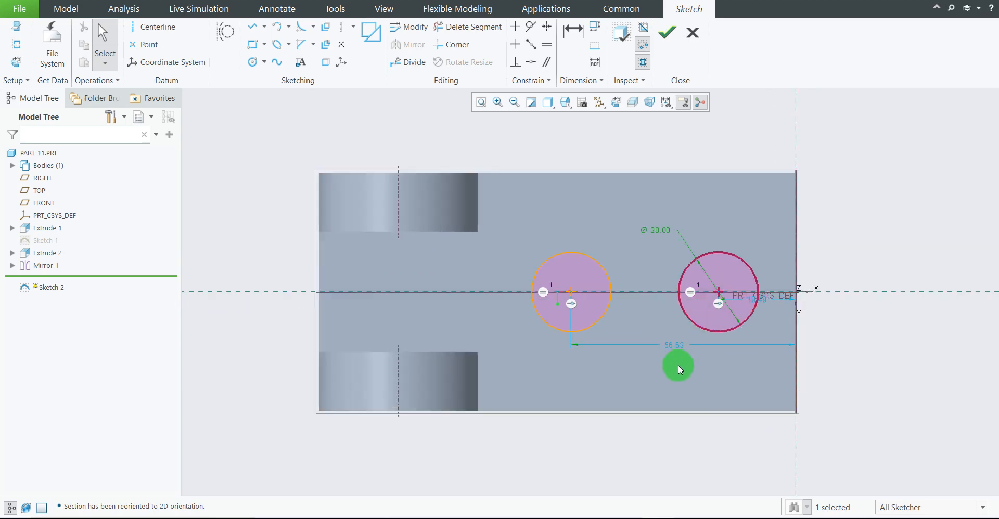
drag(674, 350, 670, 382)
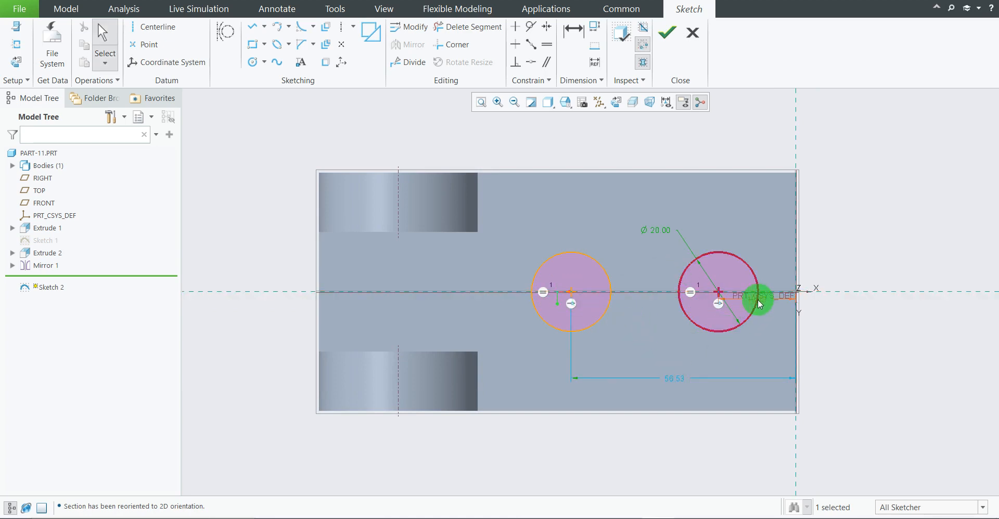
drag(759, 304, 751, 356)
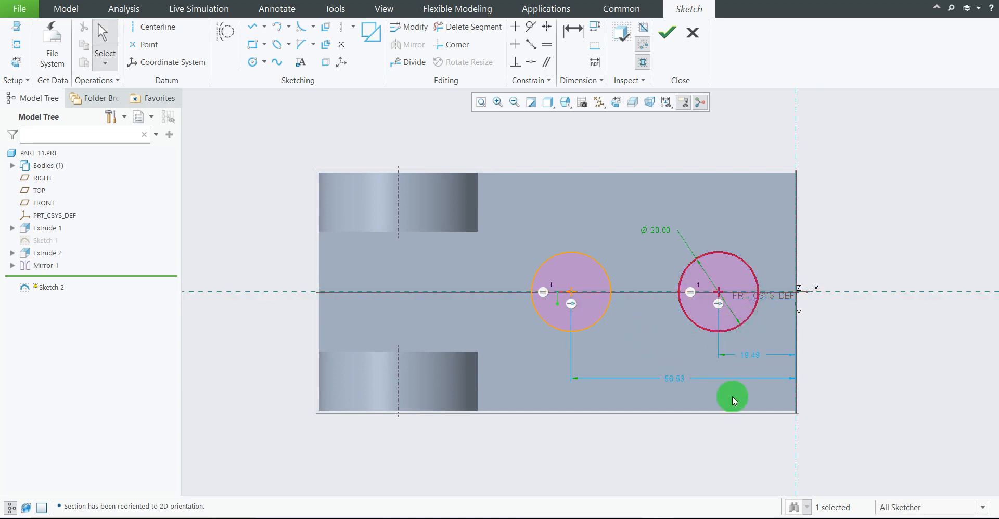
scroll(732, 398, up, 2)
scroll(719, 424, down, 2)
- Look up the slot's edge offset in the reference drawing and set the nearer circle's distance from the end edge to 20 mm
click(689, 518)
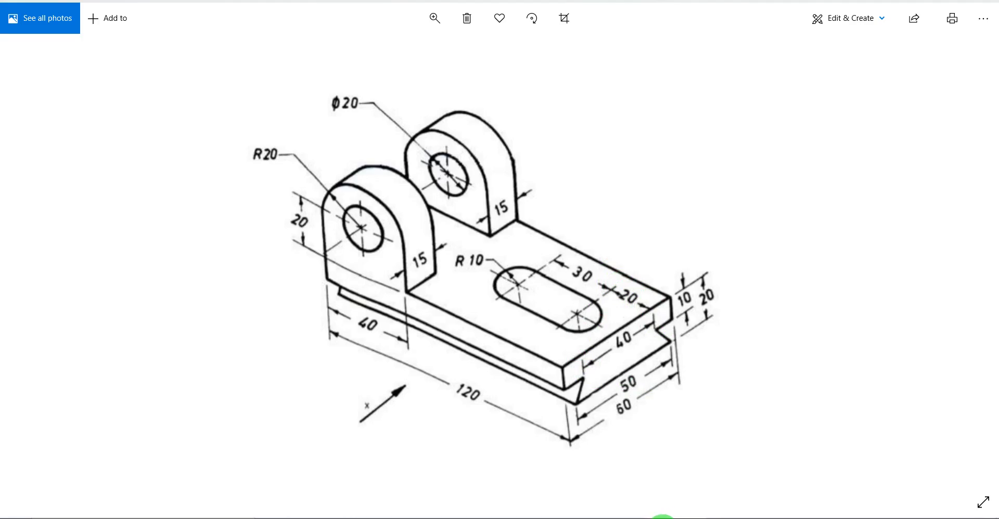
click(662, 517)
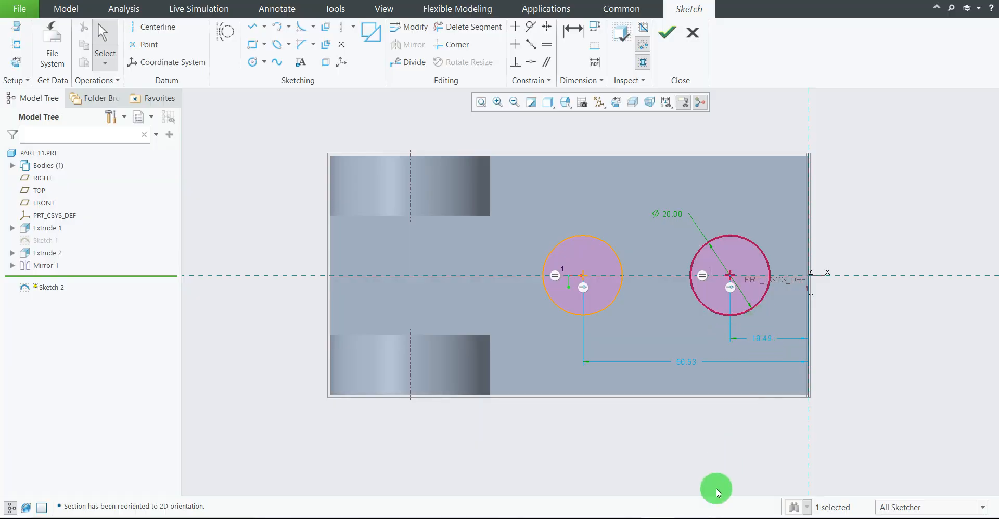
click(688, 518)
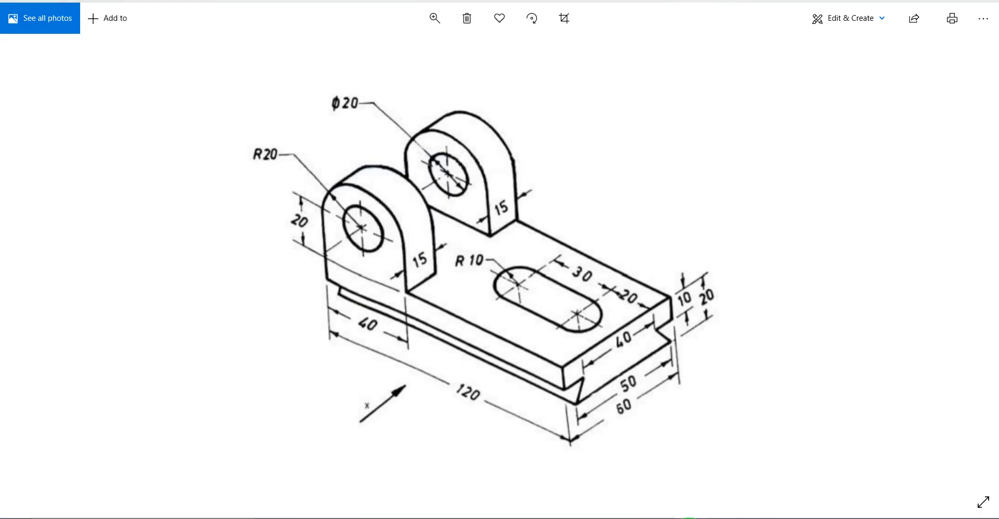
click(688, 518)
double_click(761, 337)
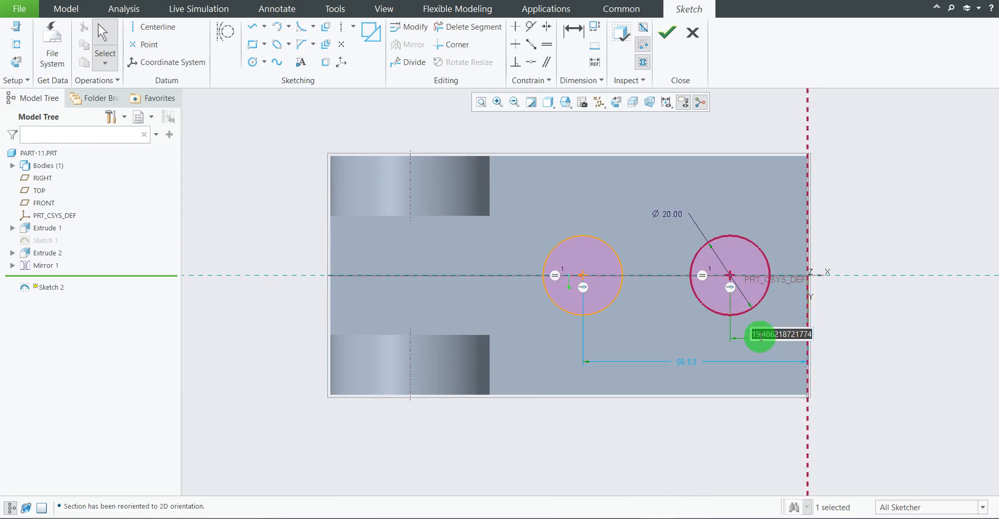
text(20)
key(Return)
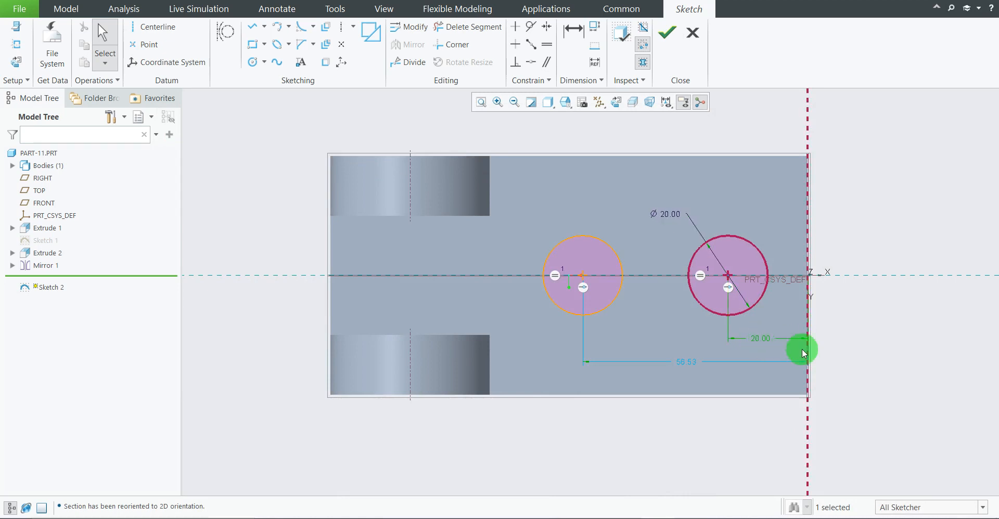
- Move both distance dimensions outside the base outline, below its long edge
scroll(719, 347, down, 2)
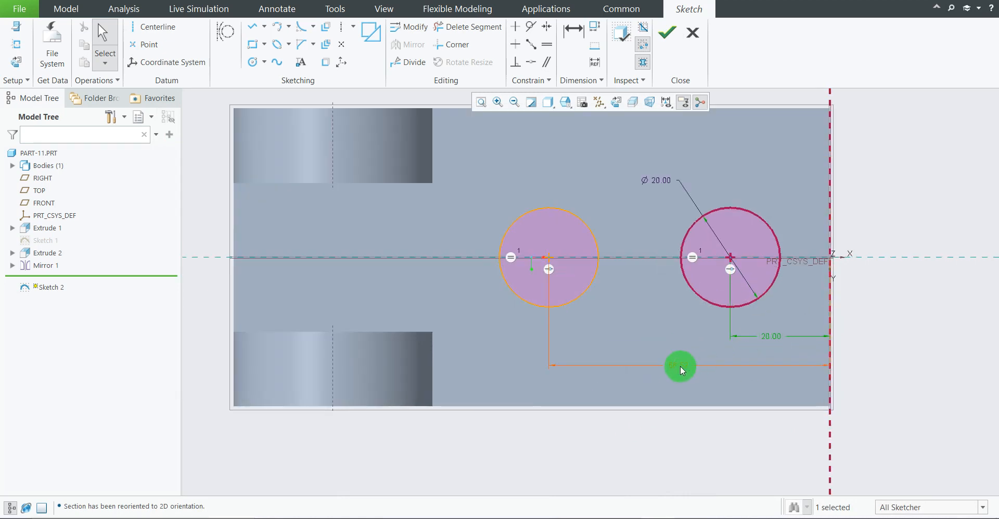
drag(679, 366, 661, 460)
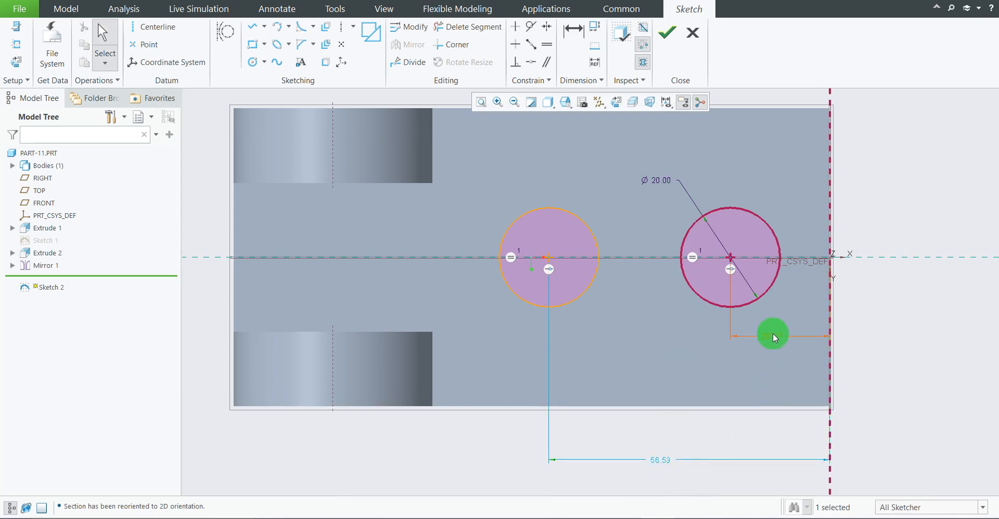
mouse_move(775, 338)
mouse_down()
mouse_move(754, 437)
mouse_move(749, 419)
mouse_up()
scroll(738, 385, up, 3)
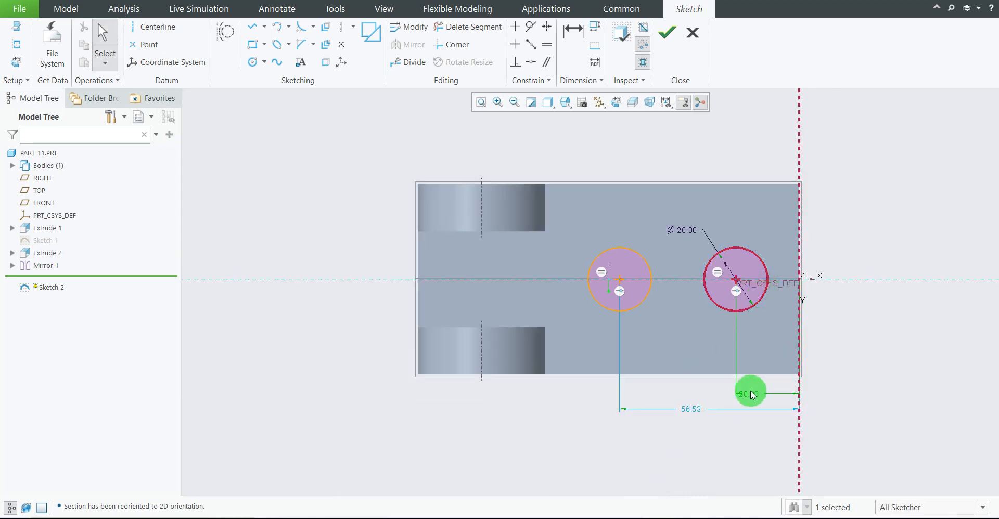
scroll(751, 396, down, 2)
- Look up the slot's centre spacing in the reference drawing and set the farther circle's distance from the end edge to 30+20 mm
click(688, 518)
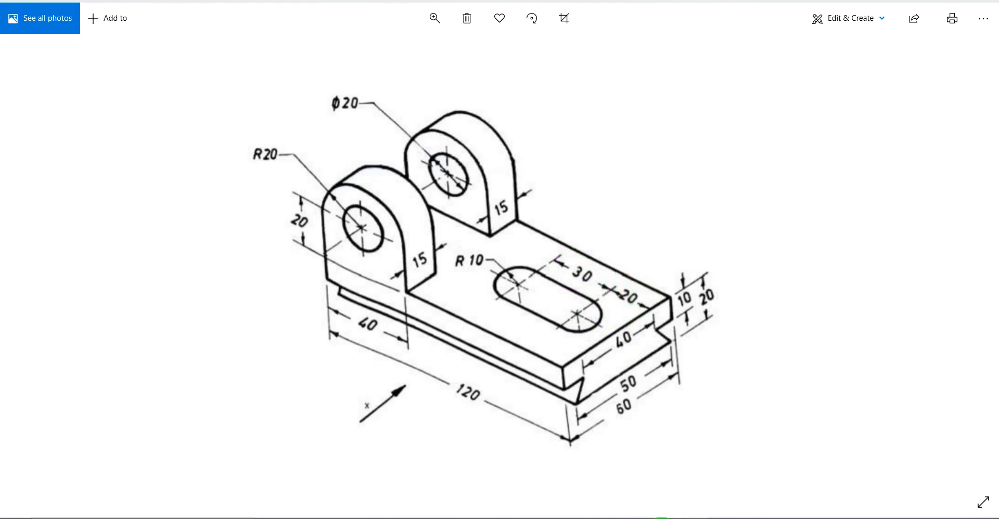
click(678, 518)
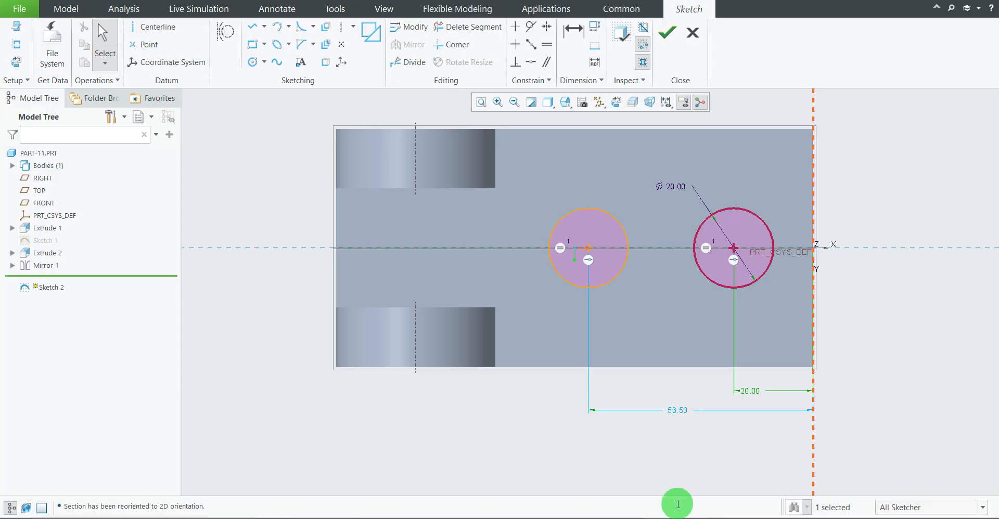
double_click(672, 411)
text(30)
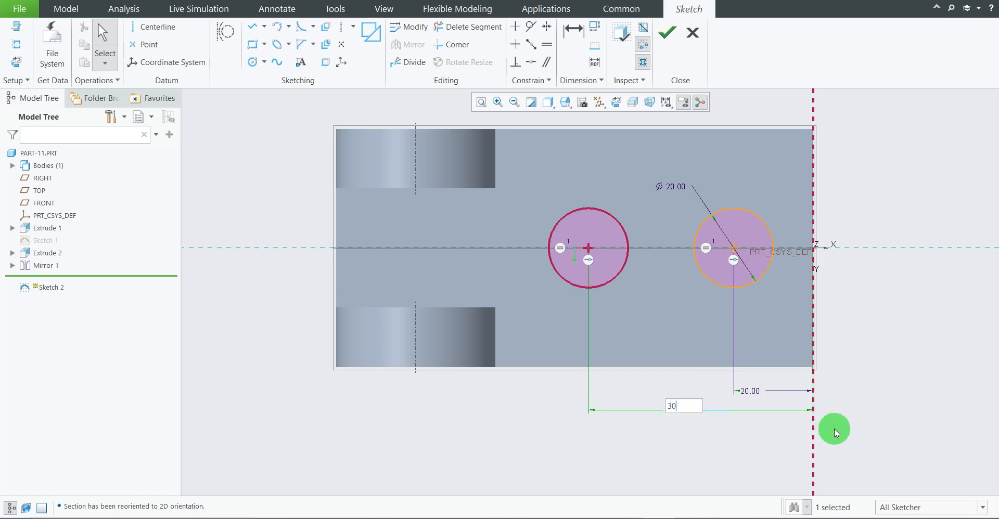
text(+20)
key(Return)
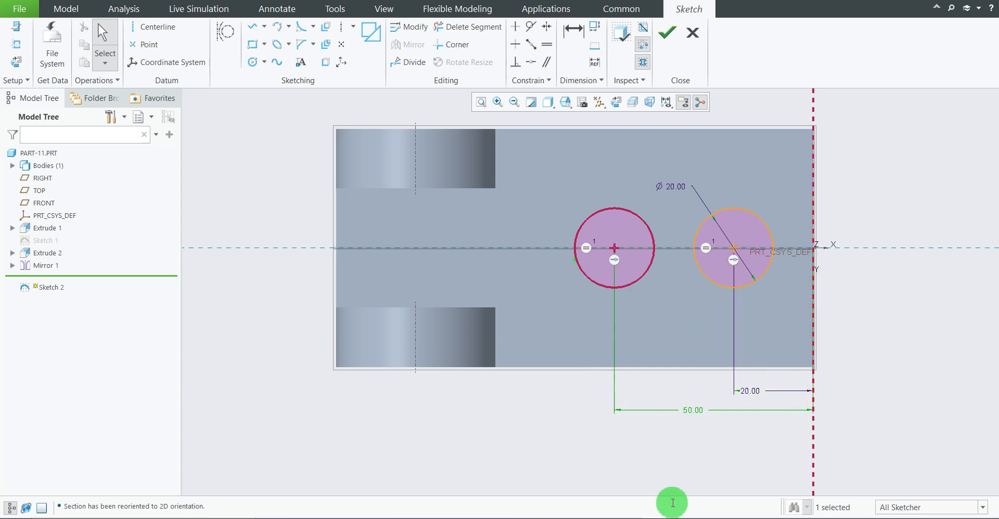
- Recheck the slot dimensions in the reference drawing and centre the 20 mm dimension text between its extension lines
click(658, 518)
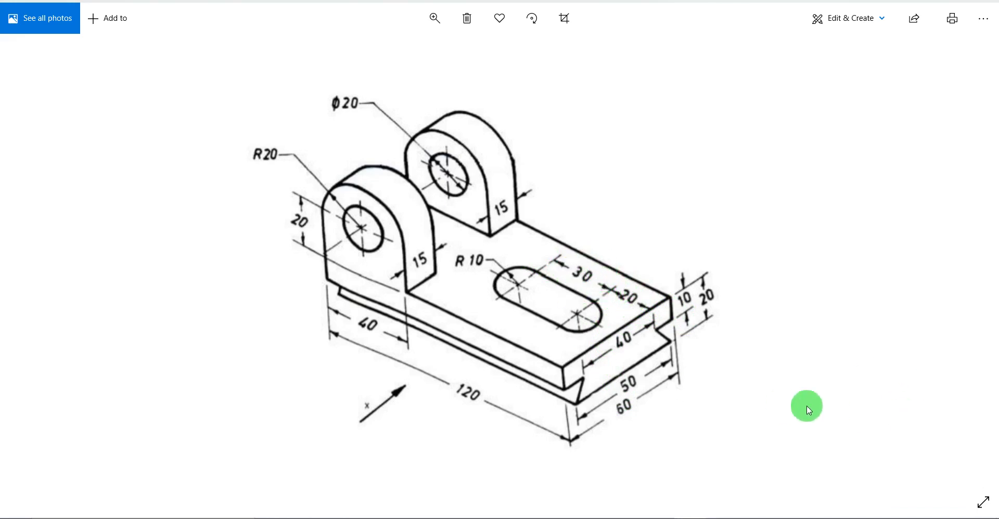
click(691, 518)
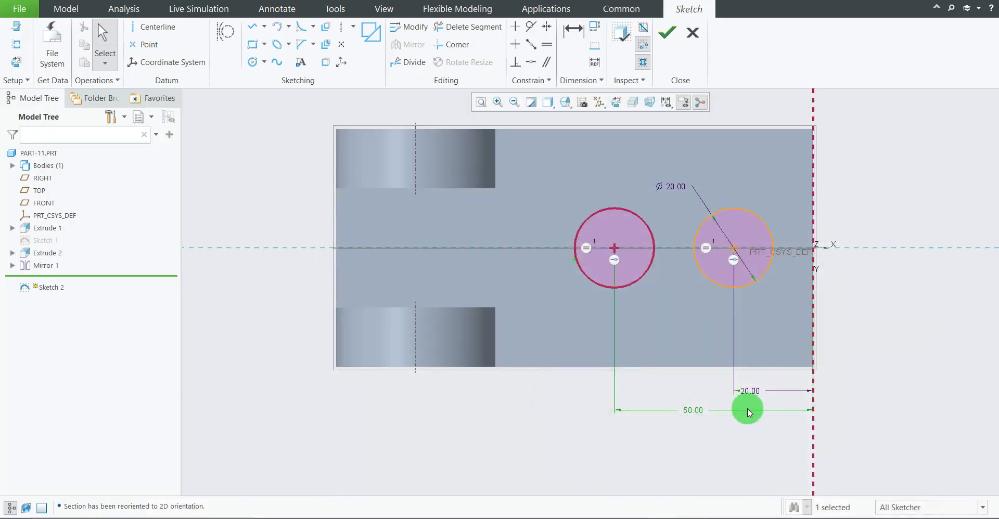
drag(749, 392, 772, 390)
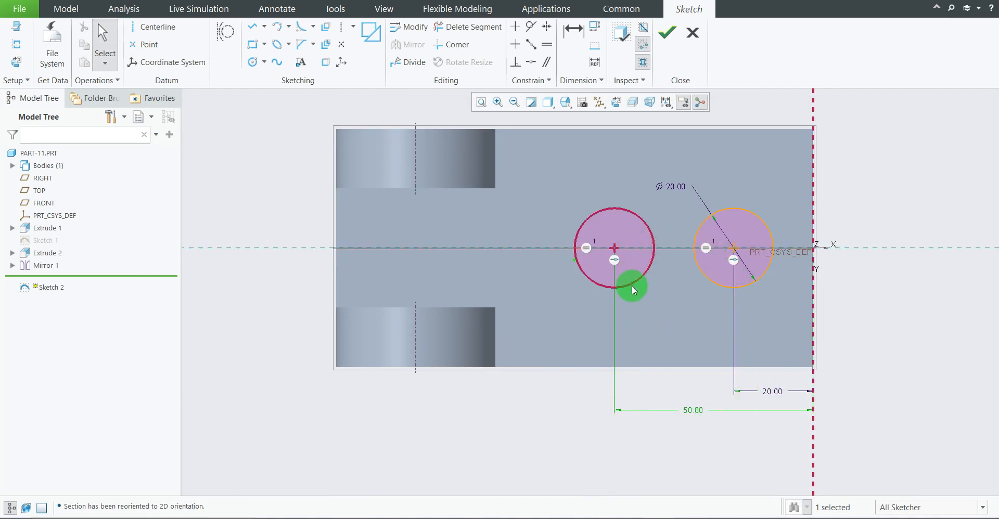
- Draw two horizontal lines joining the circles at their upper and lower tangent points to form the slot's straight sides
scroll(631, 283, down, 1)
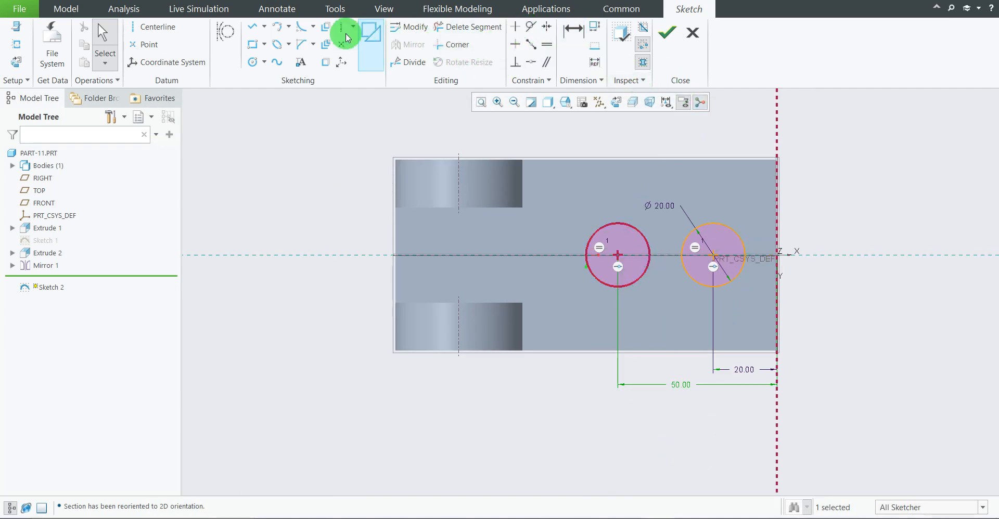
click(251, 26)
scroll(572, 191, up, 1)
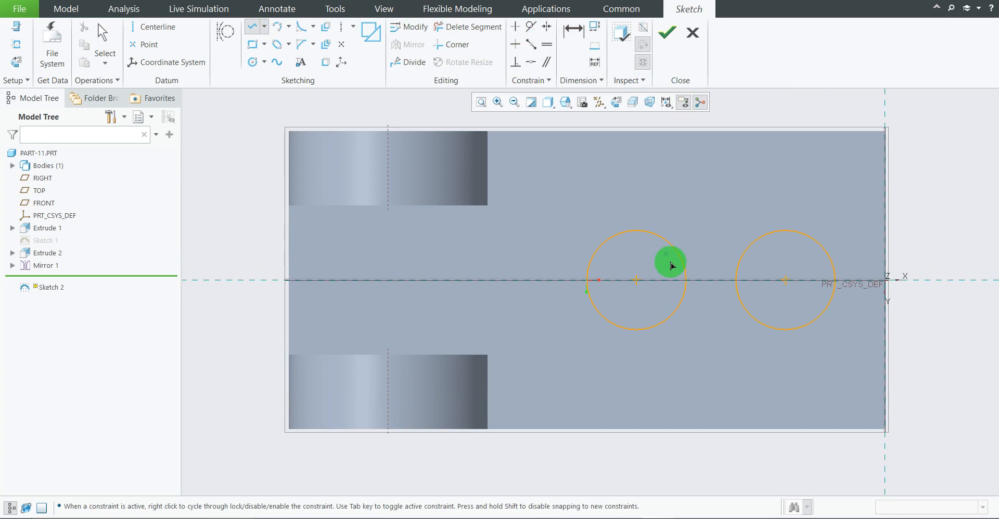
click(635, 239)
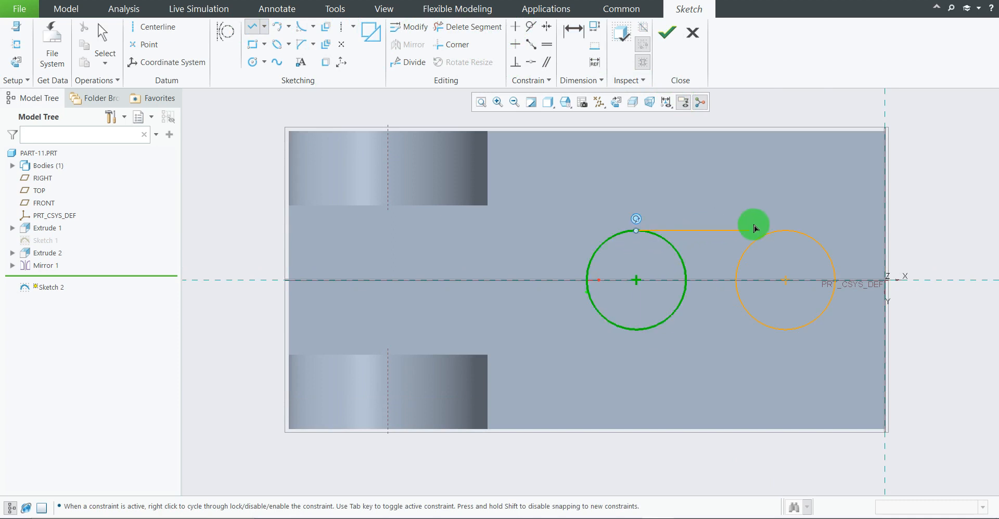
click(783, 234)
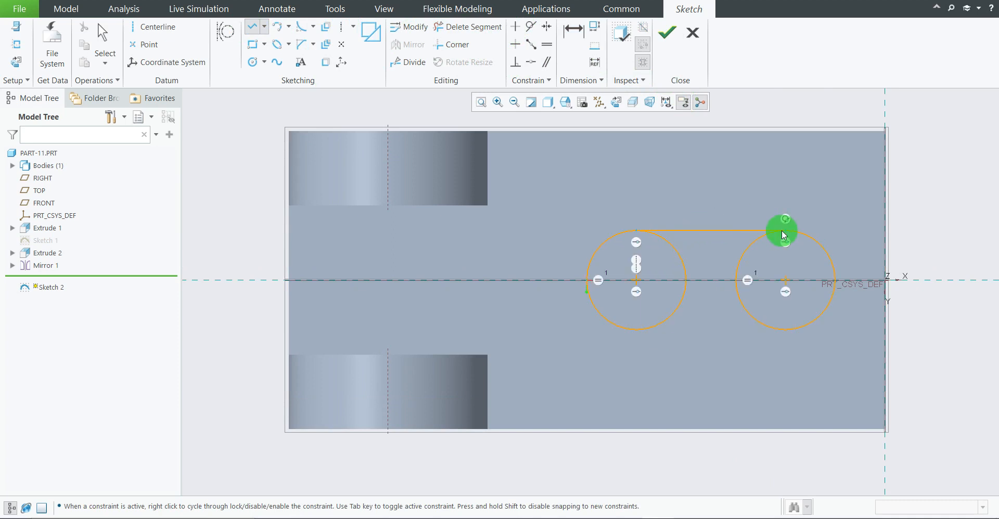
middle_click(951, 200)
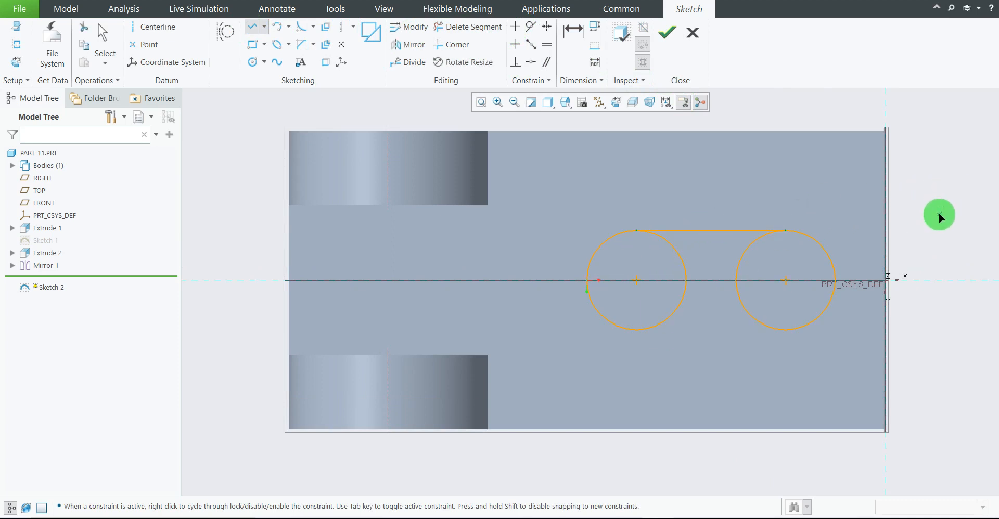
click(637, 337)
click(782, 330)
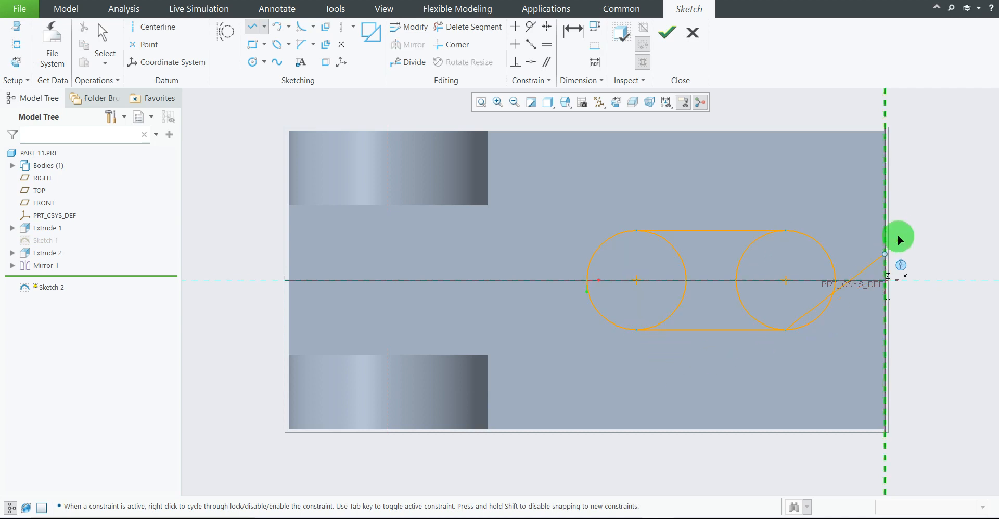
middle_click(933, 211)
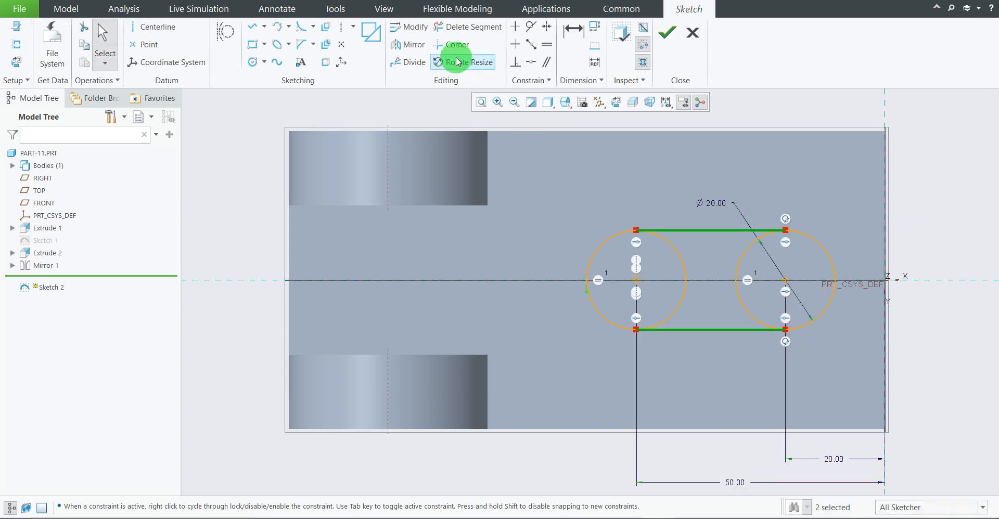
- Trim away the inner arcs of both circles so only the slot outline remains, and finish the sketch
click(468, 27)
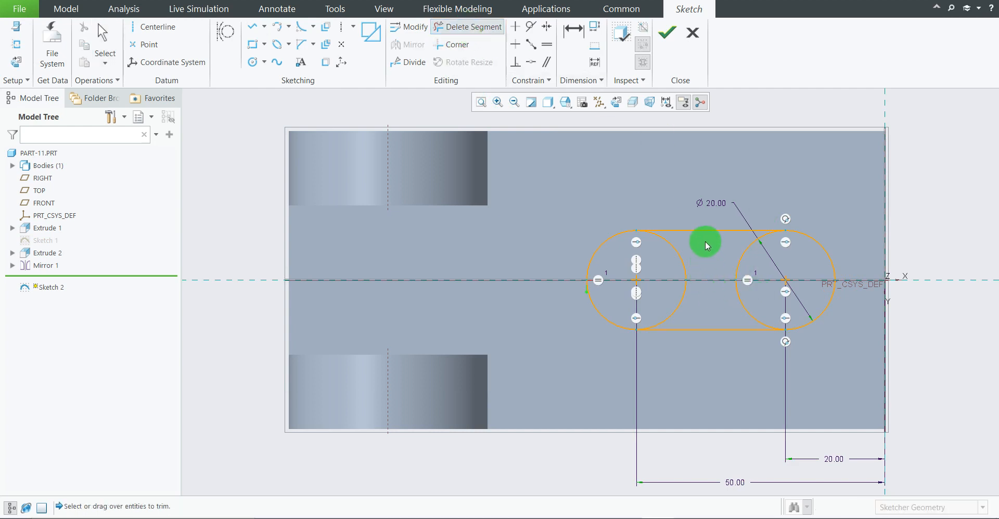
drag(687, 274, 690, 283)
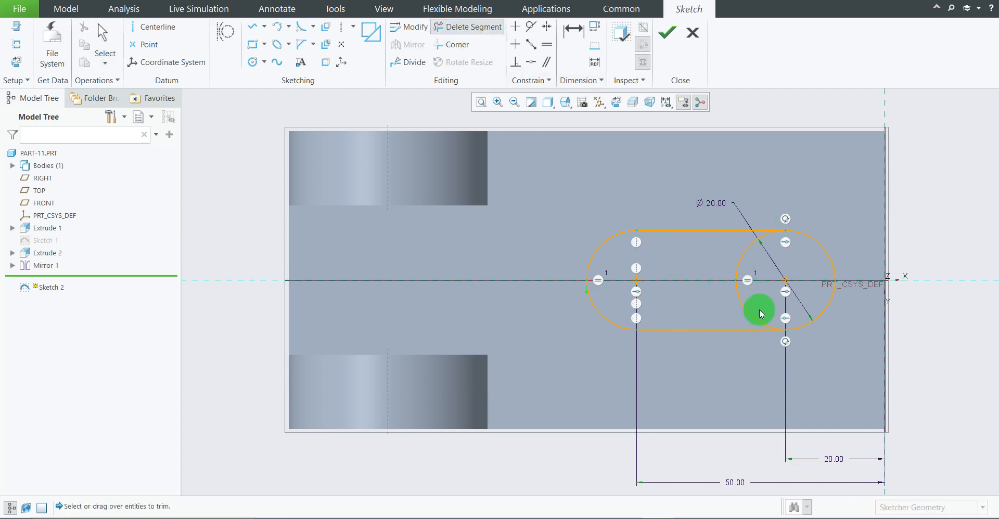
click(747, 258)
scroll(747, 290, down, 3)
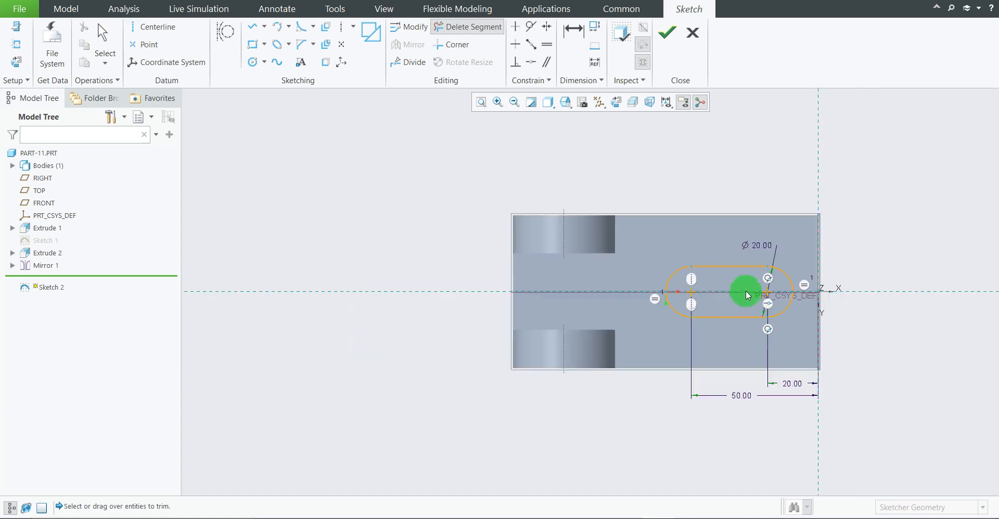
middle_click(873, 227)
scroll(829, 314, up, 3)
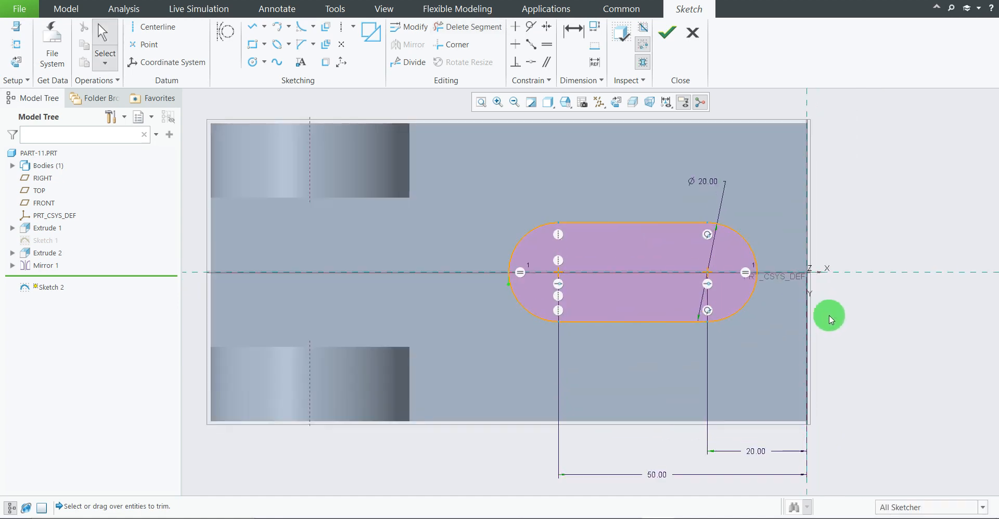
scroll(858, 314, down, 2)
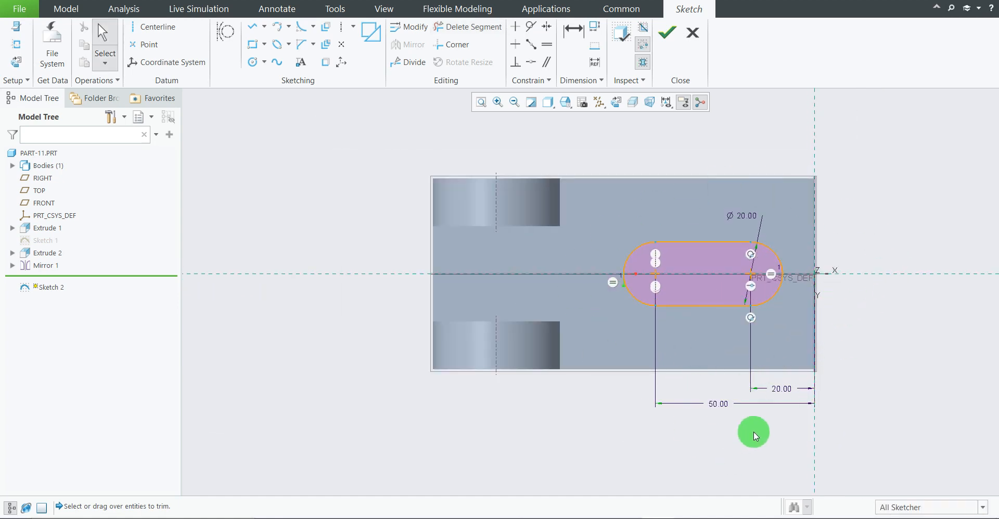
click(664, 37)
- Extrude the slot sketch 35 mm down through the base as a cut that removes material
mouse_move(527, 358)
middle_down()
mouse_move(509, 361)
mouse_move(483, 325)
mouse_move(491, 333)
middle_up()
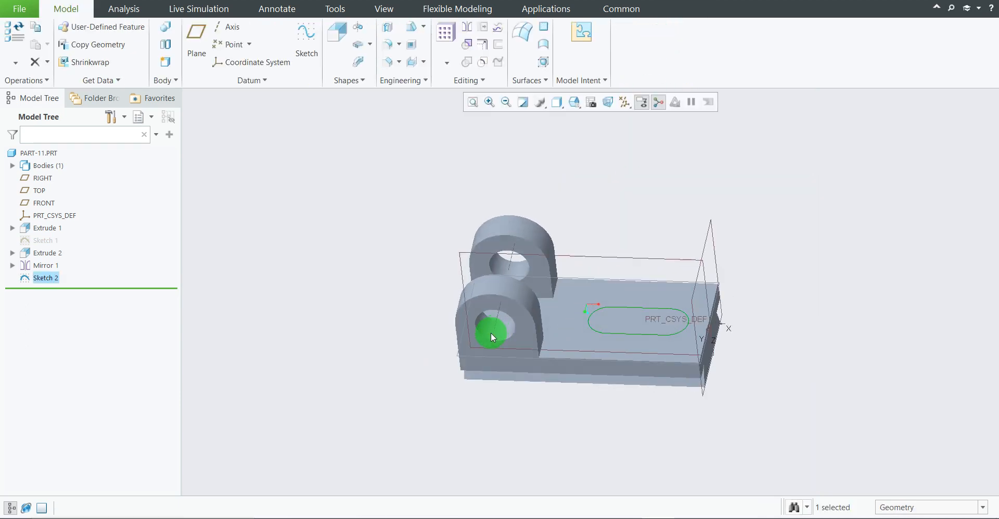
click(333, 44)
scroll(635, 311, up, 2)
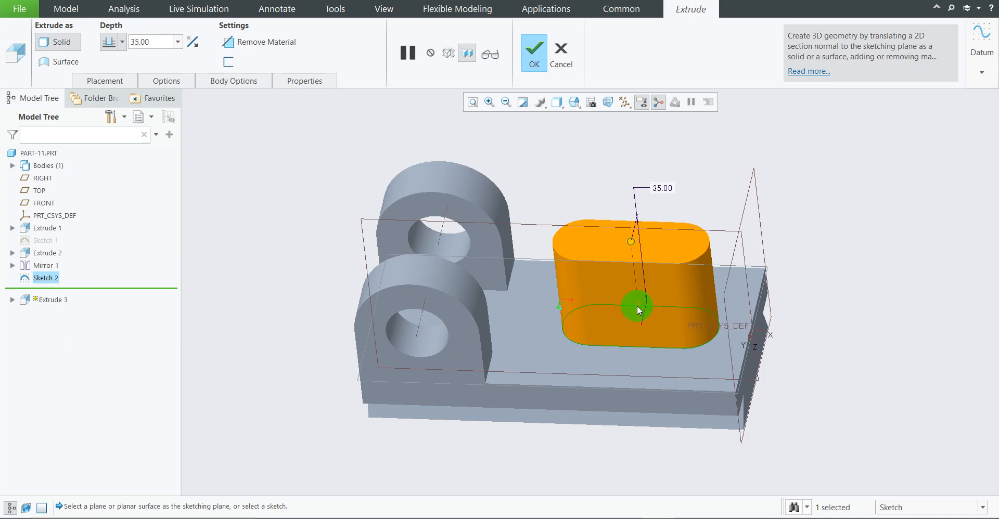
click(637, 303)
scroll(888, 343, down, 3)
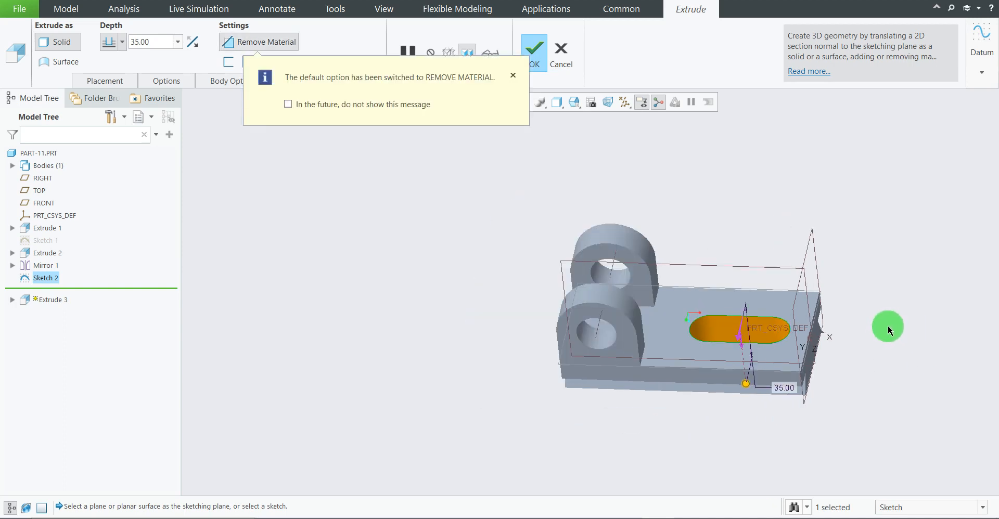
middle_drag(888, 326, 854, 365)
click(531, 52)
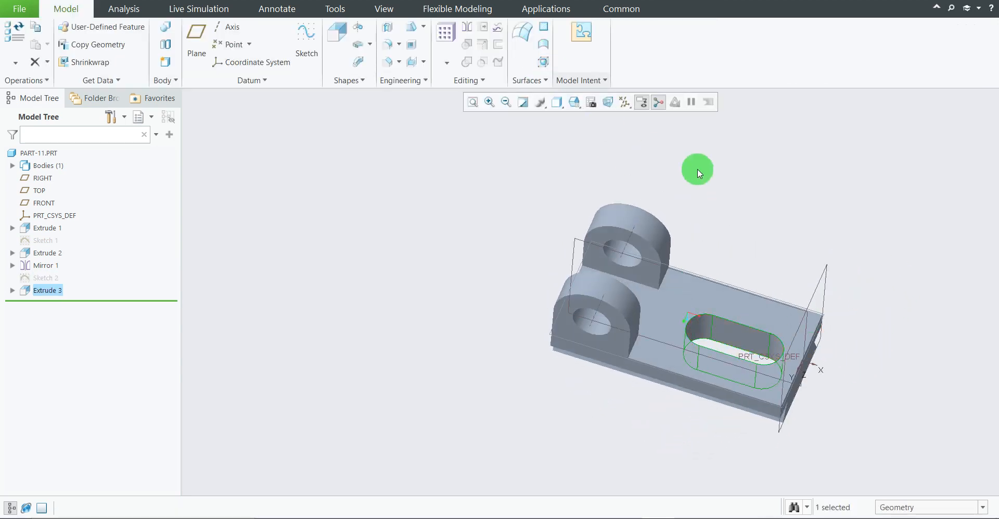
- Hide the datum planes and set the display style to Shading With Edges
mouse_move(564, 229)
middle_down()
mouse_move(758, 292)
mouse_move(863, 297)
mouse_move(866, 277)
mouse_move(905, 323)
mouse_move(785, 321)
mouse_move(776, 343)
mouse_move(792, 336)
middle_up()
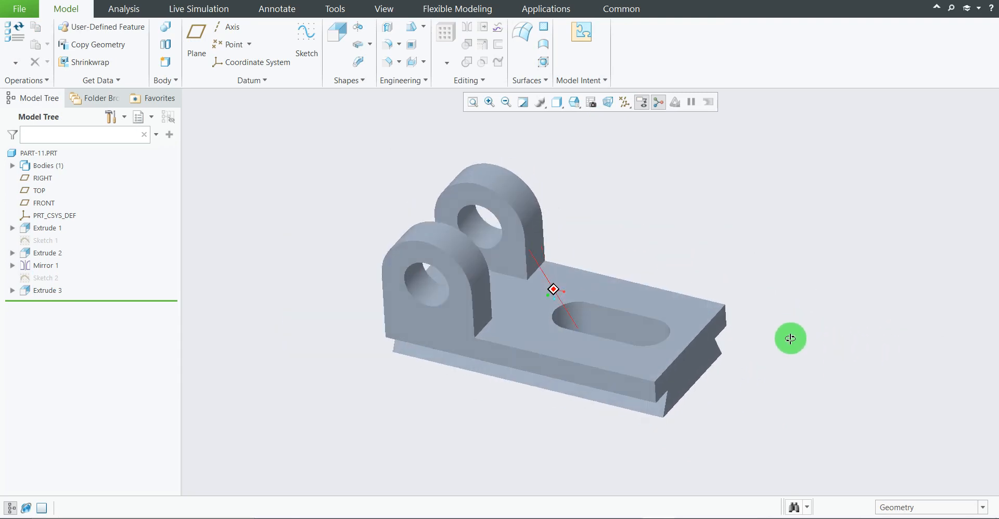
click(624, 103)
click(631, 117)
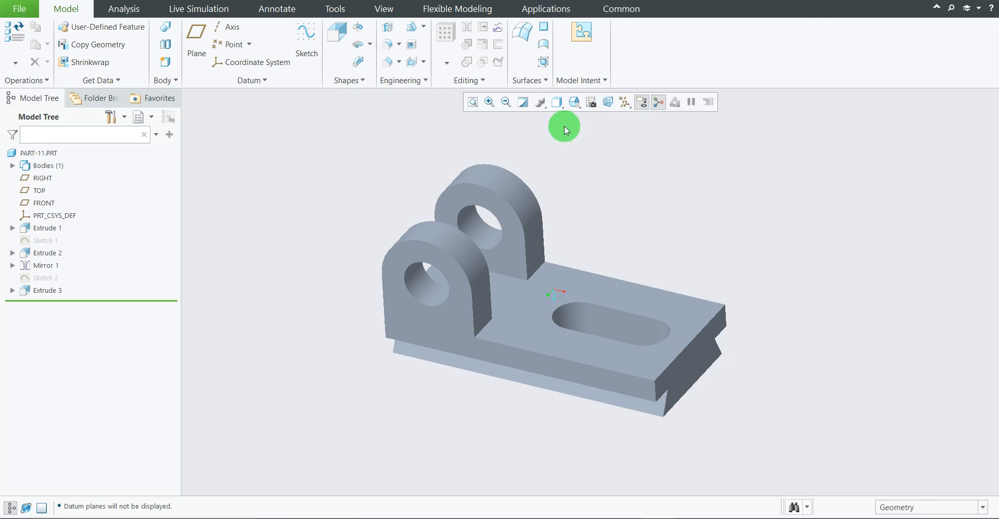
click(557, 102)
click(609, 132)
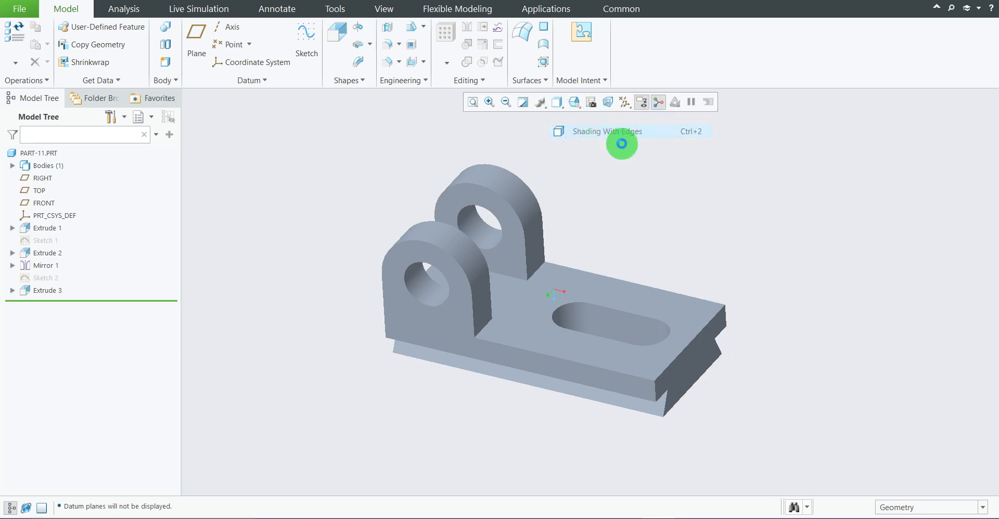
- Place the reference drawing beside the model and compare the finished bracket with it from a matching isometric angle
mouse_move(819, 214)
middle_down()
mouse_move(848, 298)
mouse_move(821, 304)
mouse_move(843, 317)
mouse_move(836, 297)
mouse_move(825, 304)
middle_up()
click(695, 517)
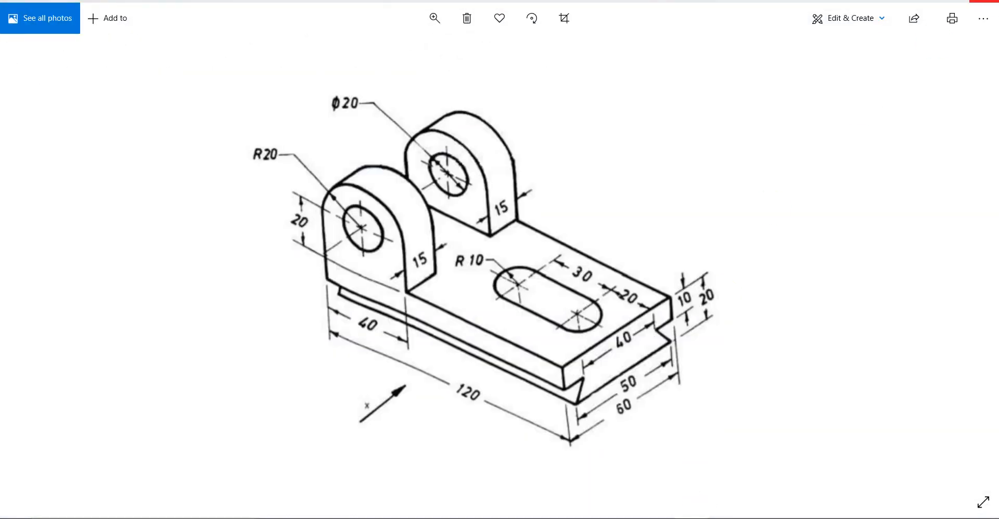
click(960, 1)
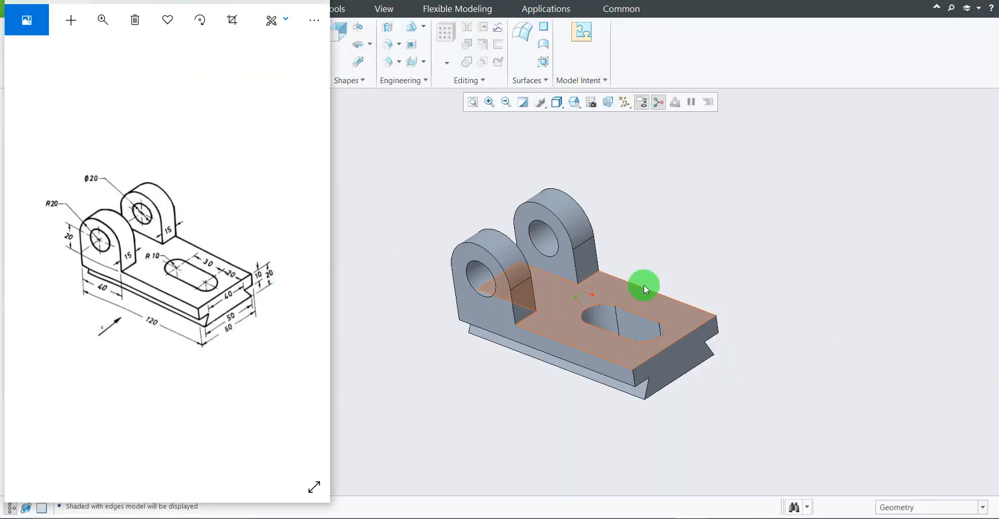
middle_drag(711, 249, 702, 230)
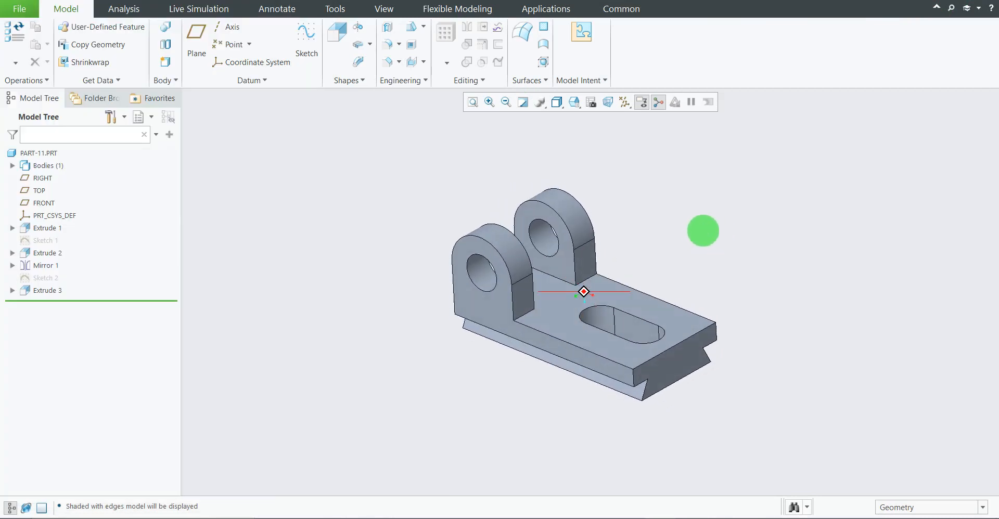
click(698, 517)
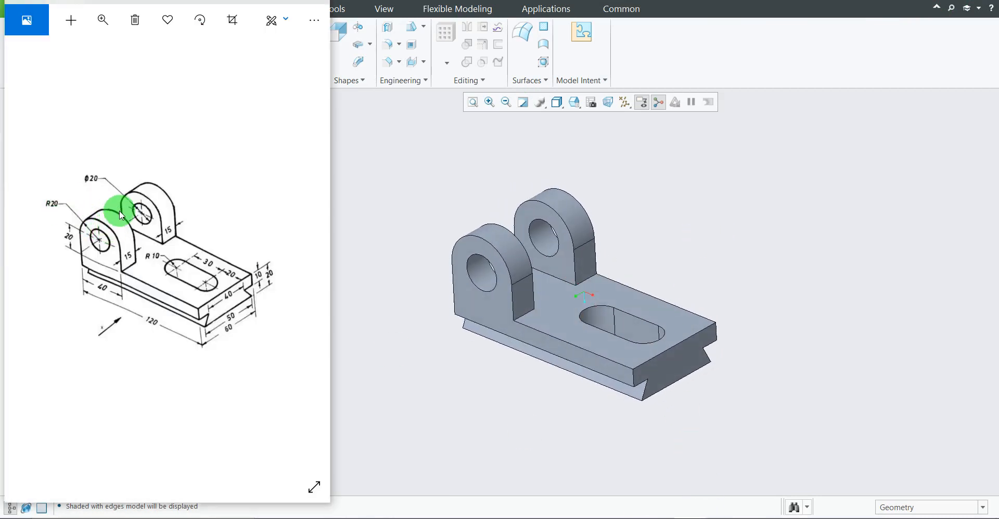